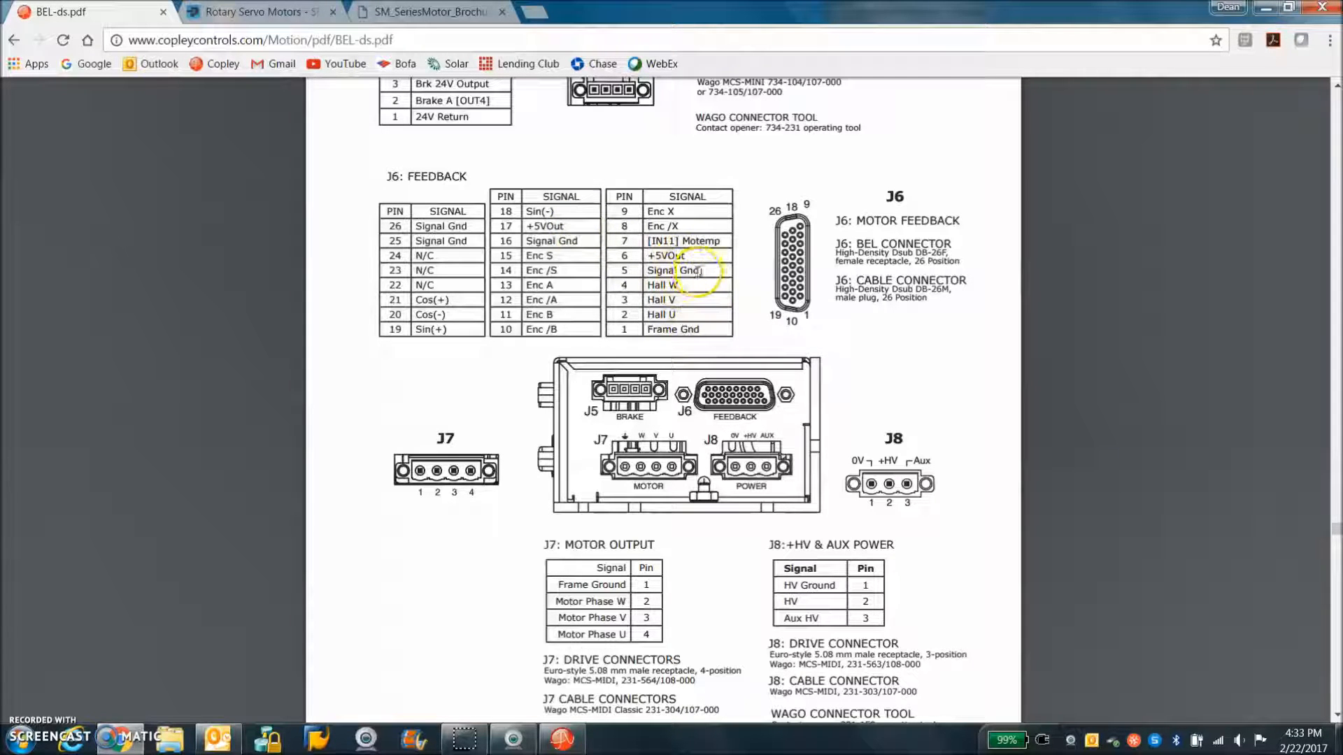
# Examine the Signal Gnd and Frame Gnd pins in the J6 feedback pinout table of the drive data sheet
pyautogui.moveTo(702, 270); pyautogui.dragTo(645, 273)
pyautogui.click(708, 272)
pyautogui.moveTo(646, 330); pyautogui.dragTo(708, 326)
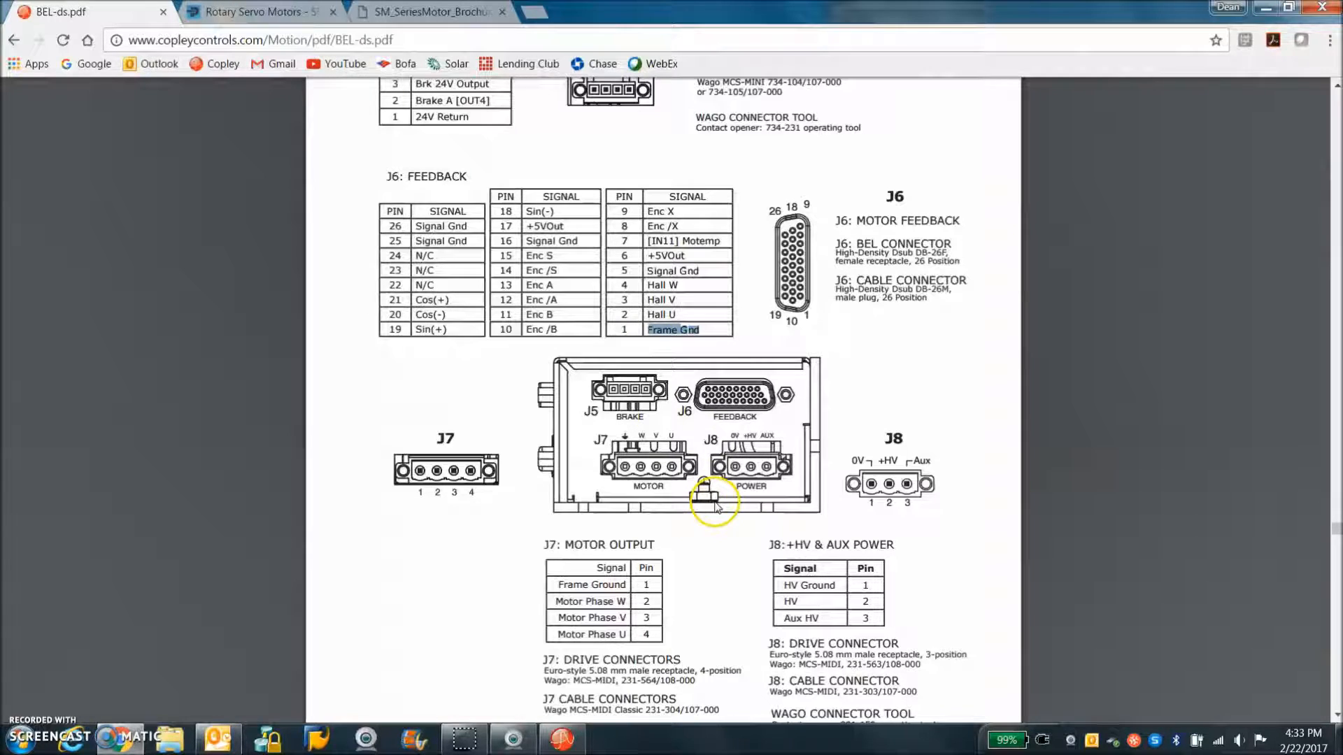
# Close the drive data sheet, open the SM Series Catalog 8000-4, and examine the motor series and special request options
pyautogui.hotkey('ctrl', 'w')
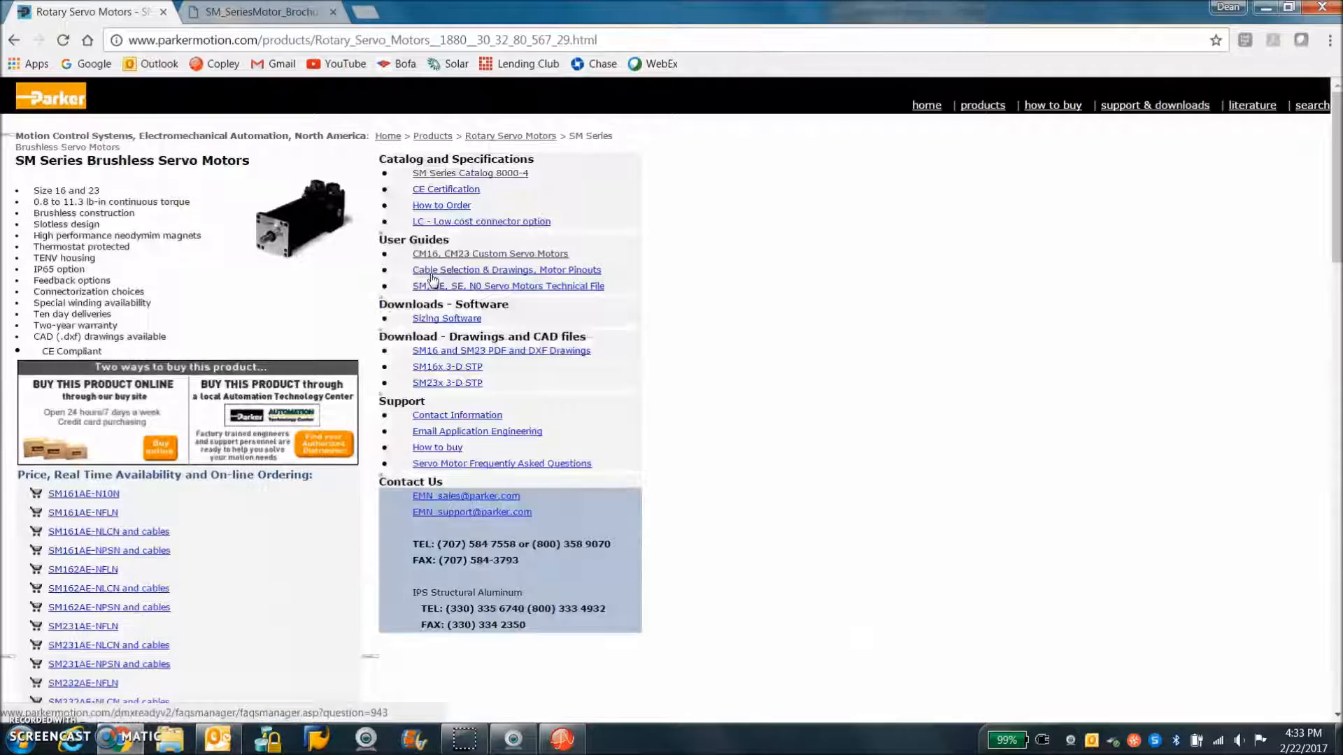
pyautogui.click(443, 175)
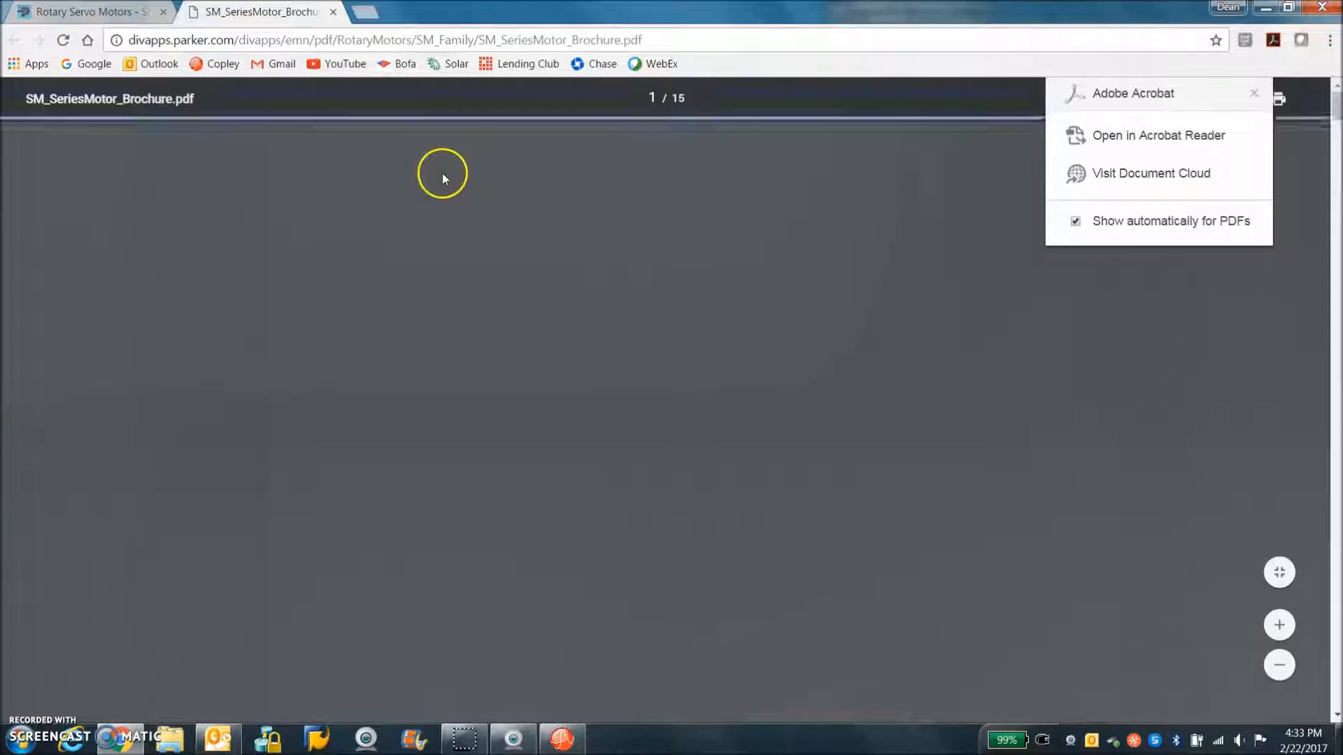
pyautogui.scroll(-5, 668, 439)
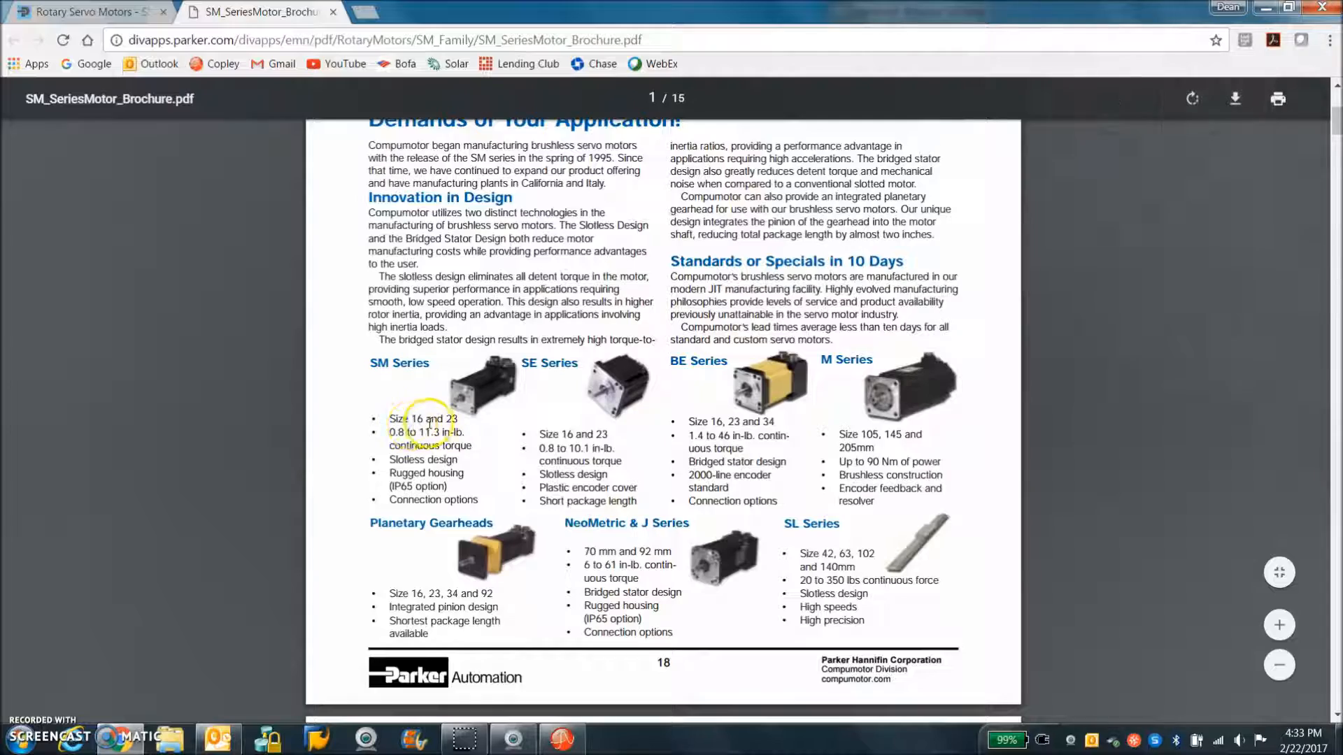
pyautogui.scroll(-3, 521, 431)
pyautogui.scroll(-8, 521, 431)
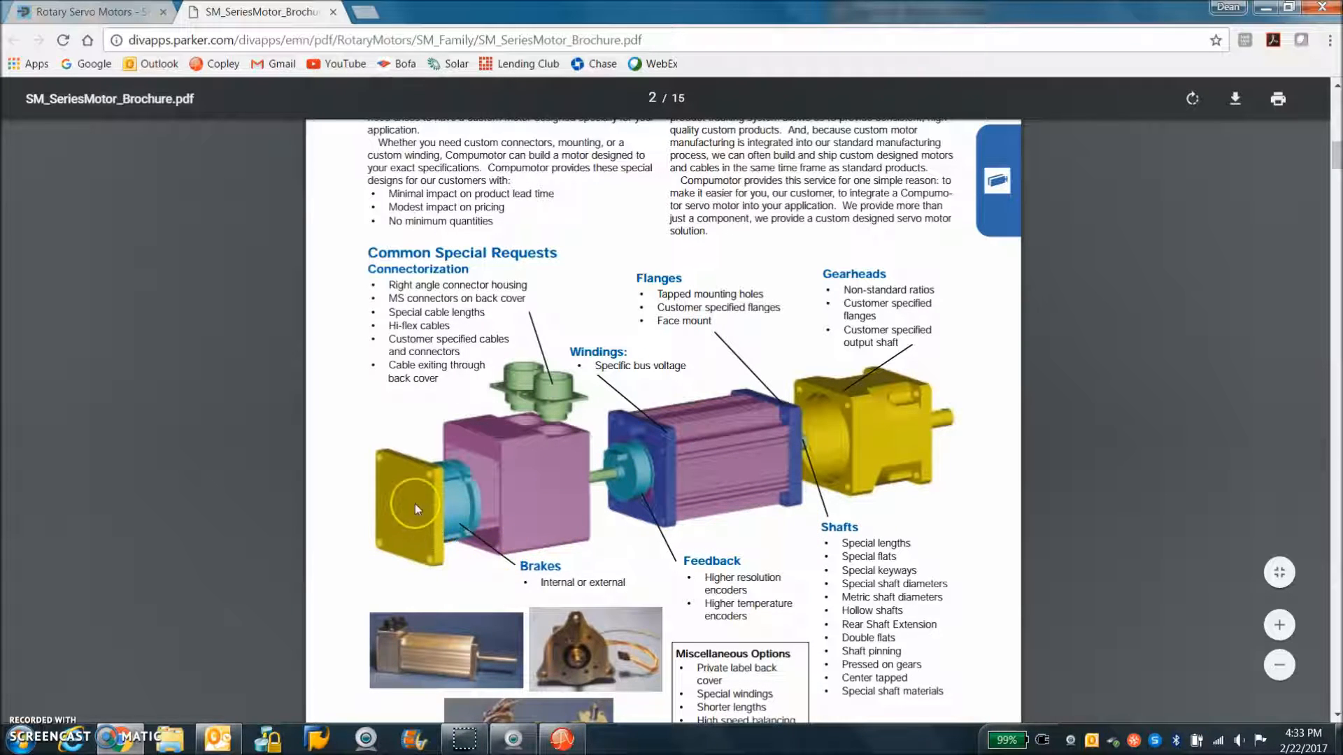
pyautogui.scroll(-2, 414, 503)
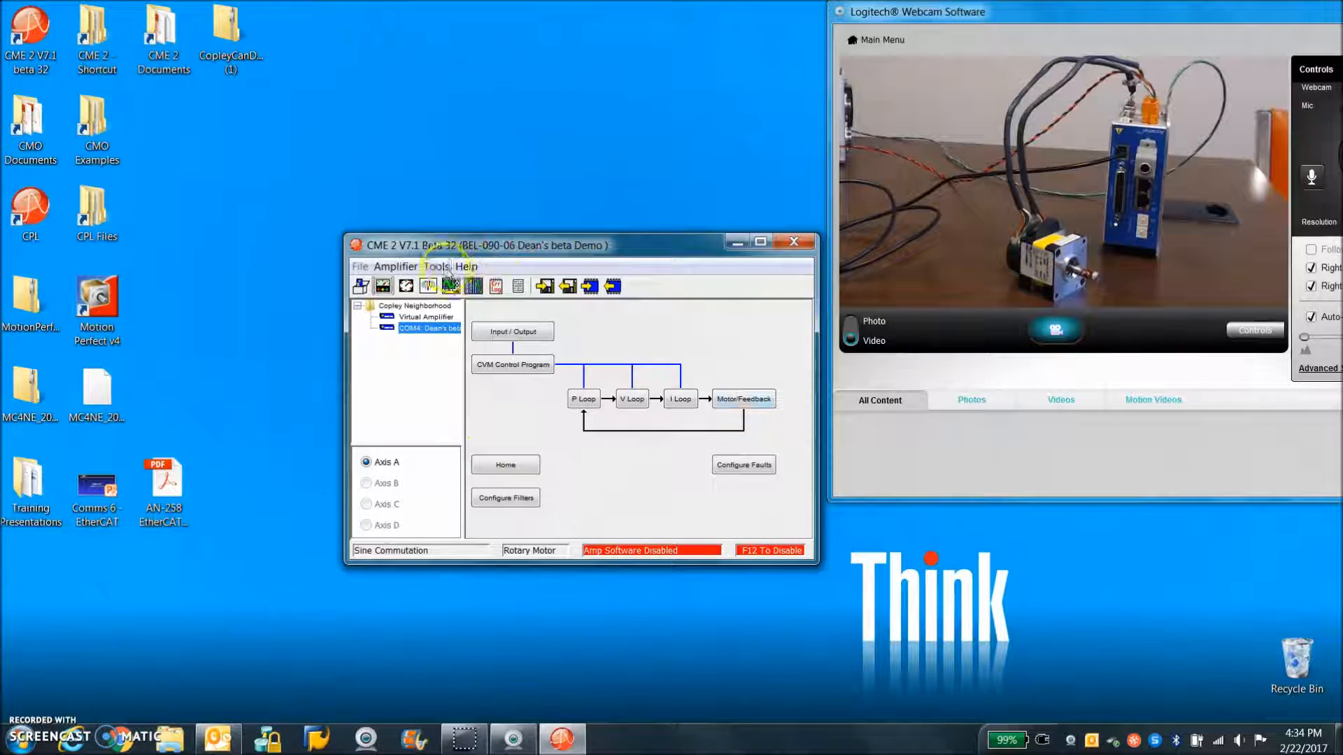
# Switch to CME 2 and reconnect the amplifier through serial port COM4 with the Communications Wizard, without saving the data
pyautogui.click(437, 266)
pyautogui.click(458, 286)
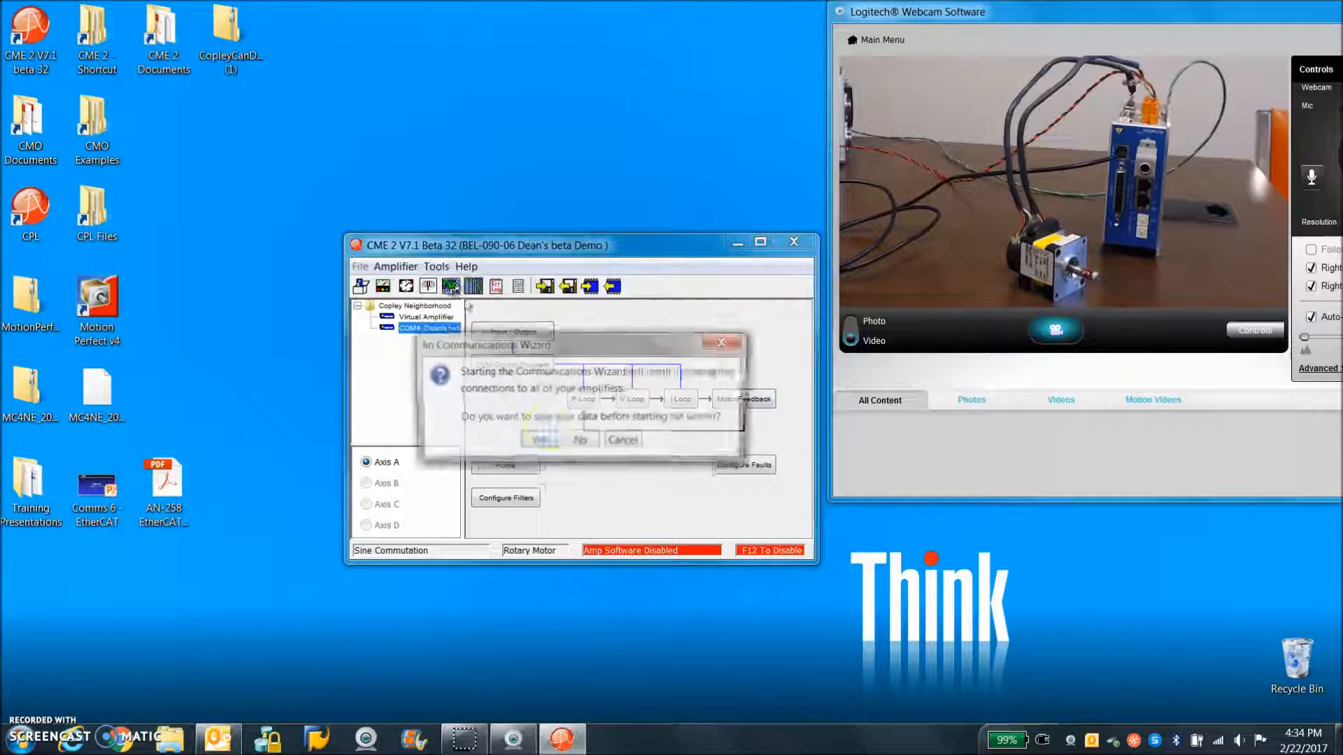
pyautogui.click(579, 439)
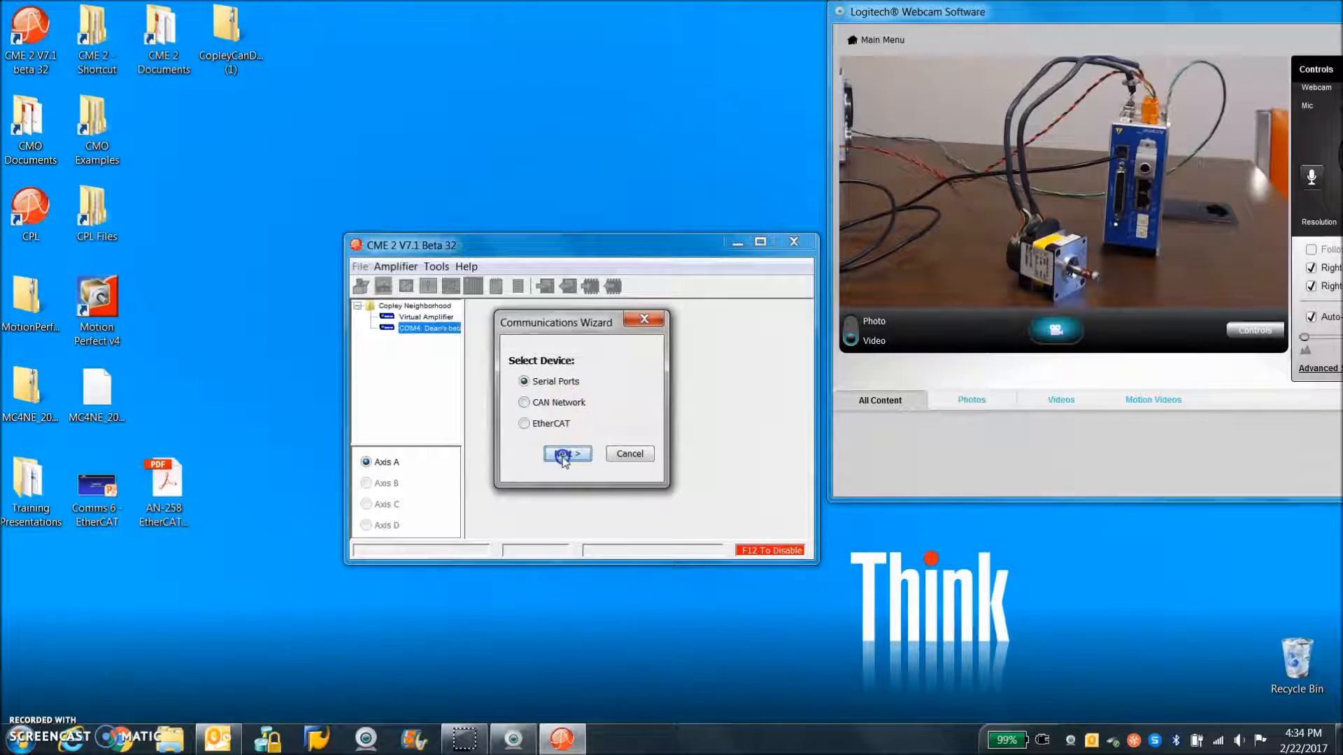
pyautogui.click(564, 455)
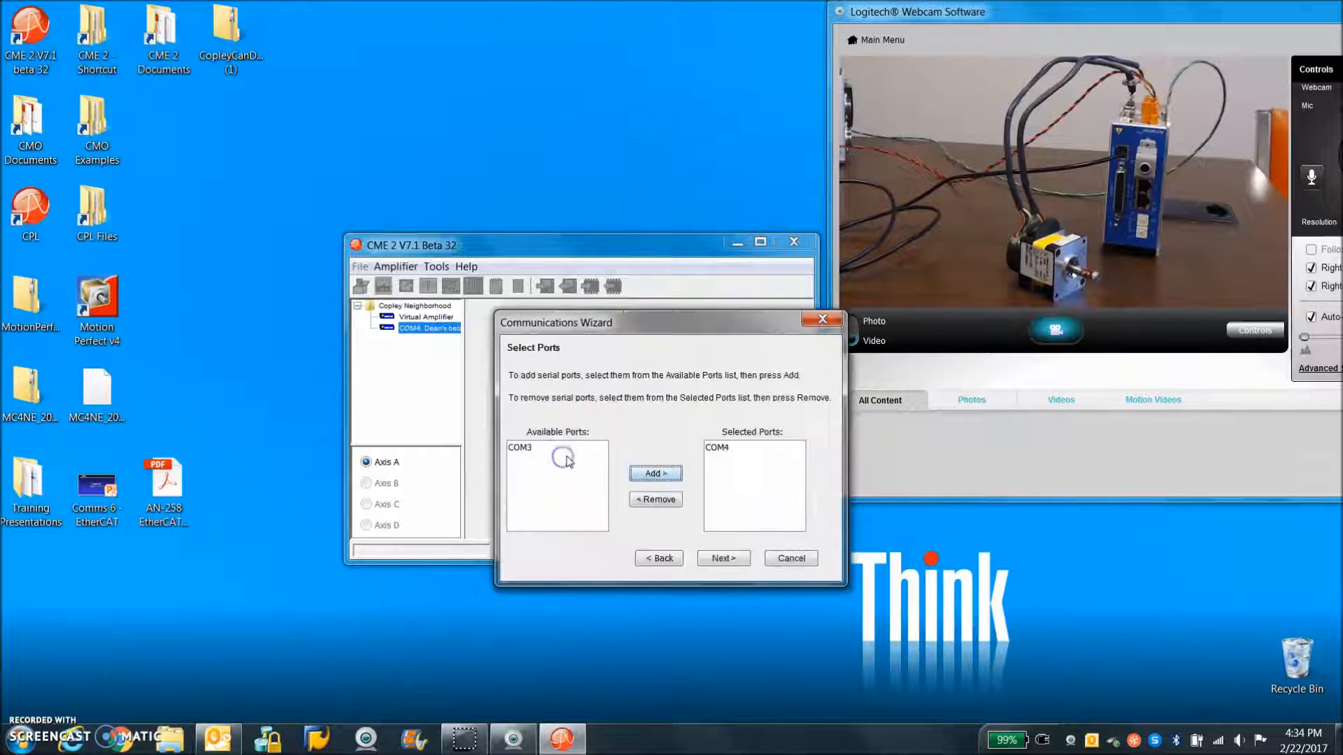
pyautogui.click(723, 558)
pyautogui.click(686, 536)
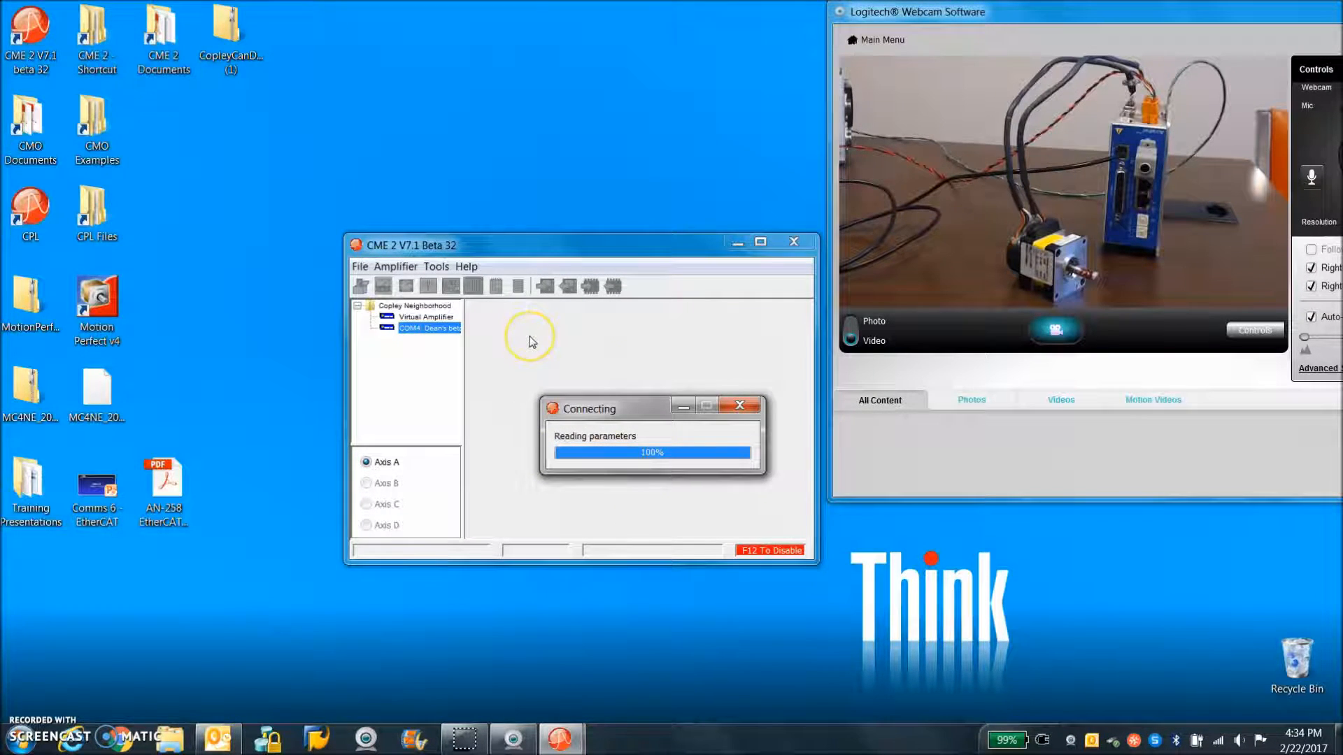
# Complete Basic Setup for a brushless rotary motor with digital Halls, incremental primary feedback, CANopen over EtherCAT position mode and sinusoidal commutation, saved to flash
pyautogui.click(361, 287)
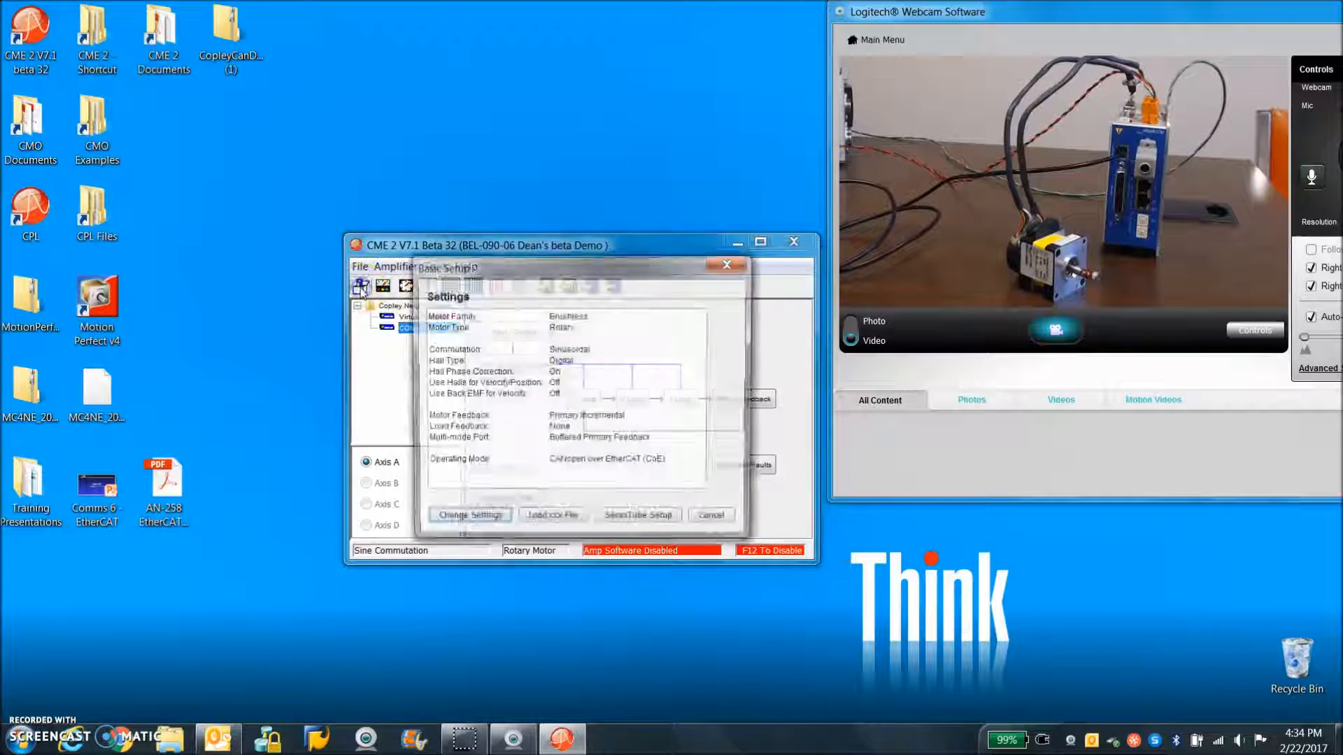
pyautogui.click(468, 520)
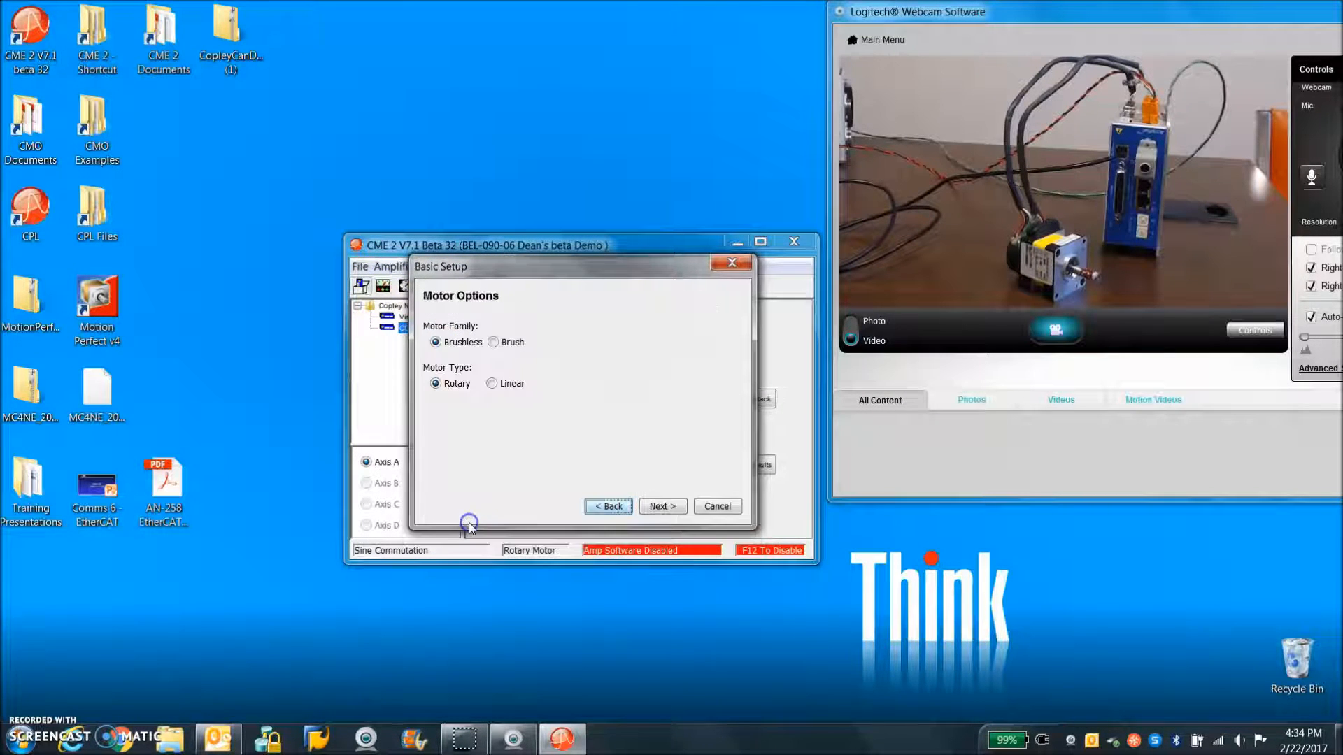
pyautogui.click(647, 505)
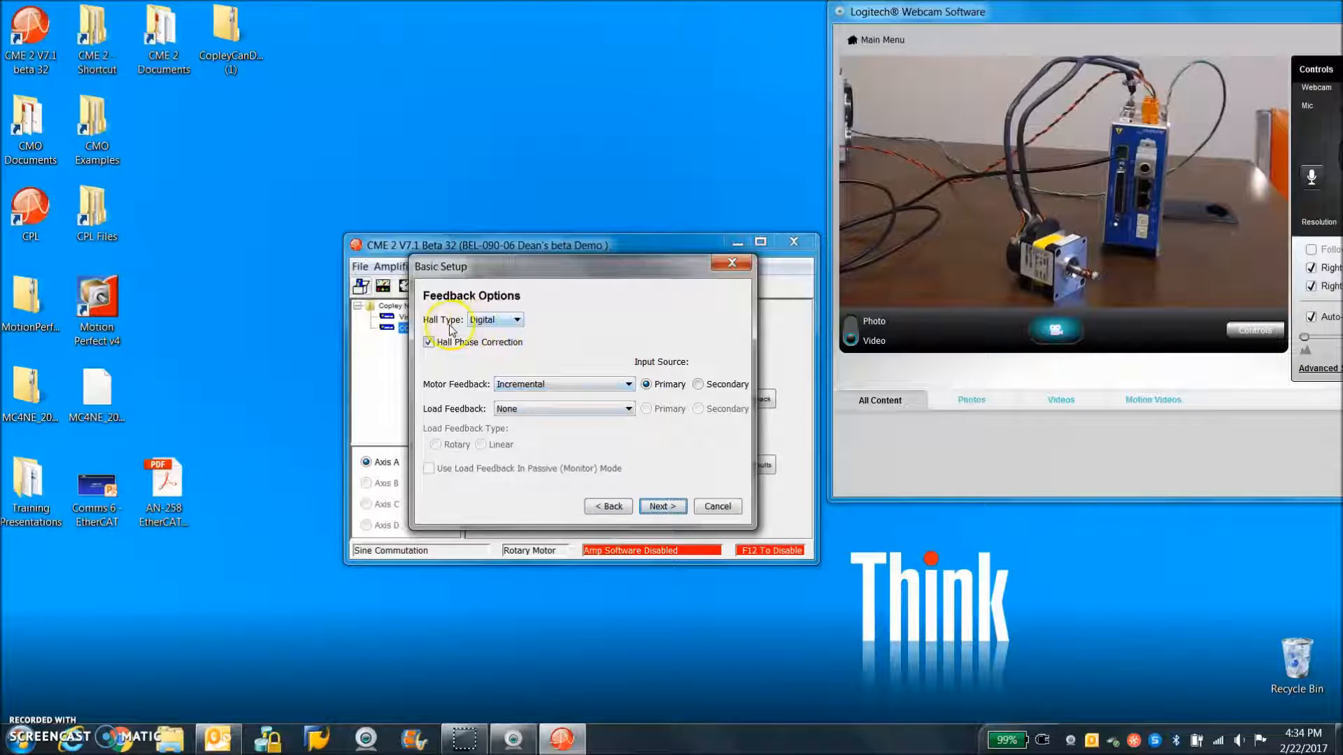
pyautogui.click(664, 507)
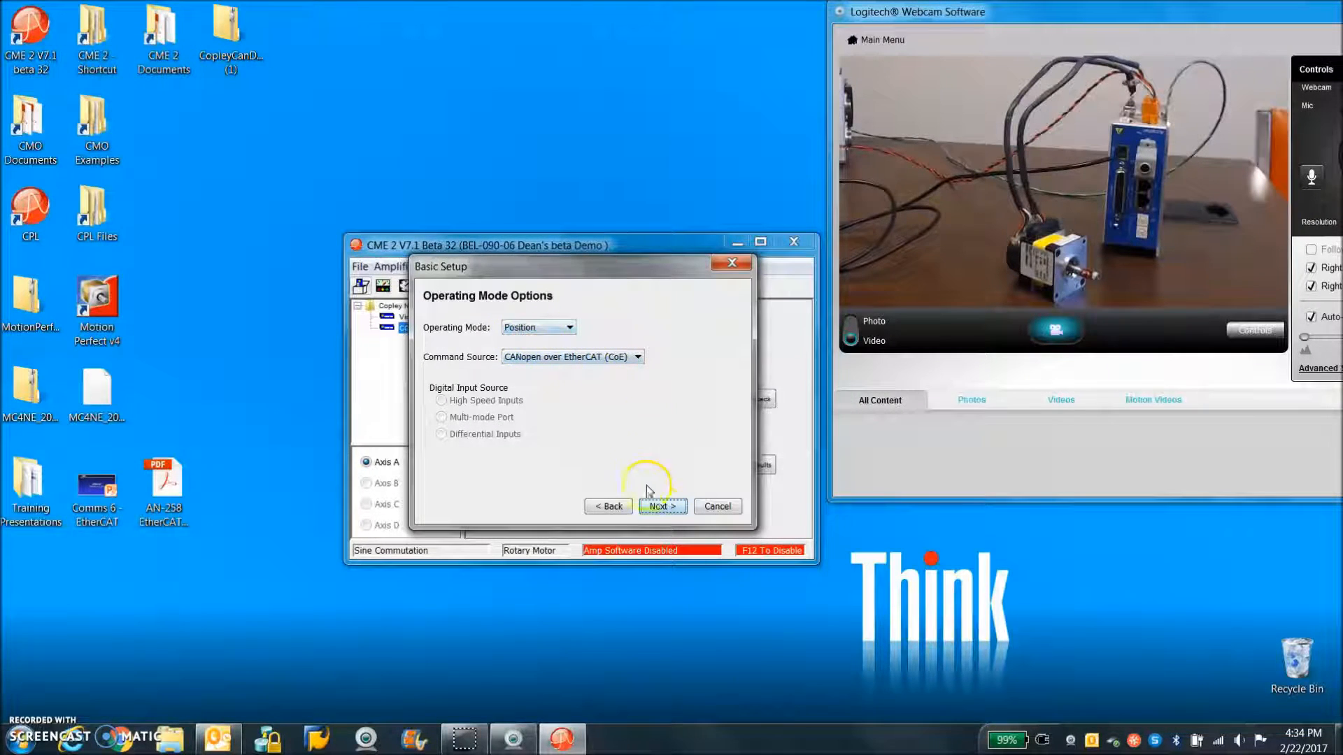
pyautogui.click(662, 510)
pyautogui.click(437, 355)
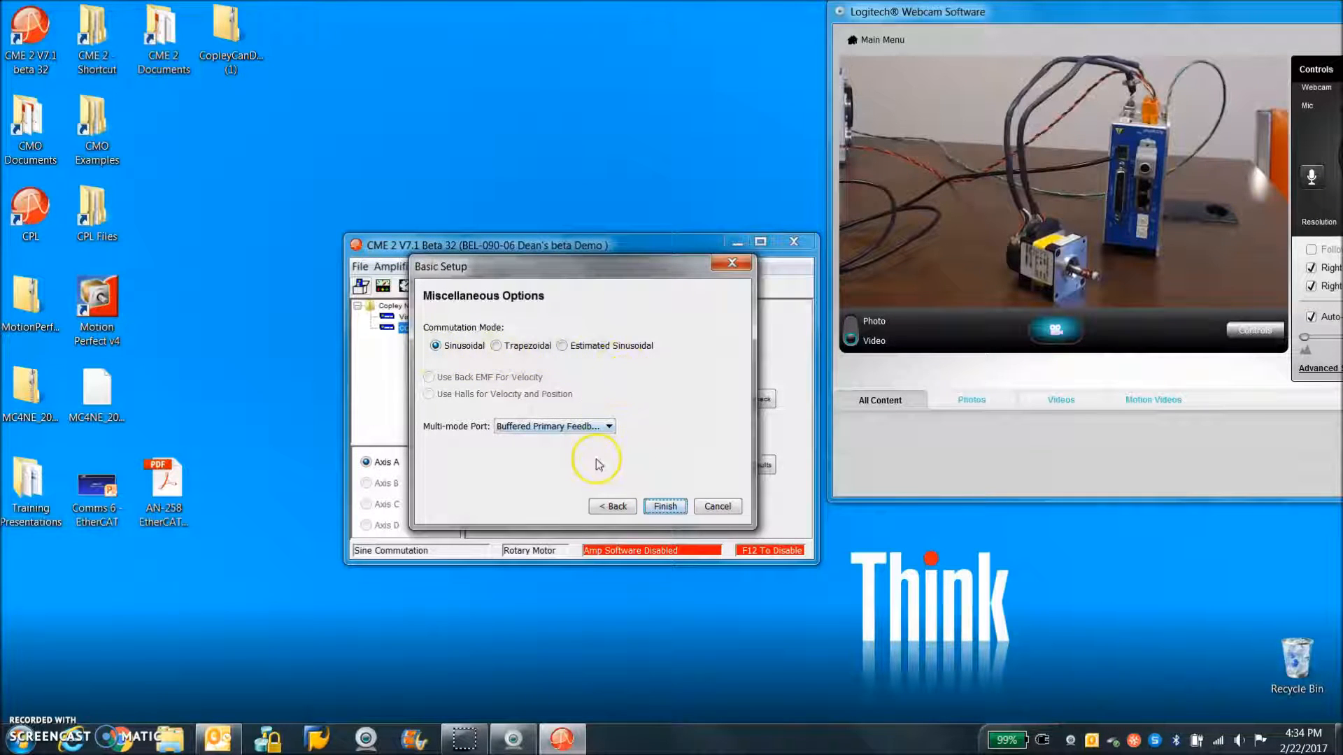
pyautogui.click(668, 507)
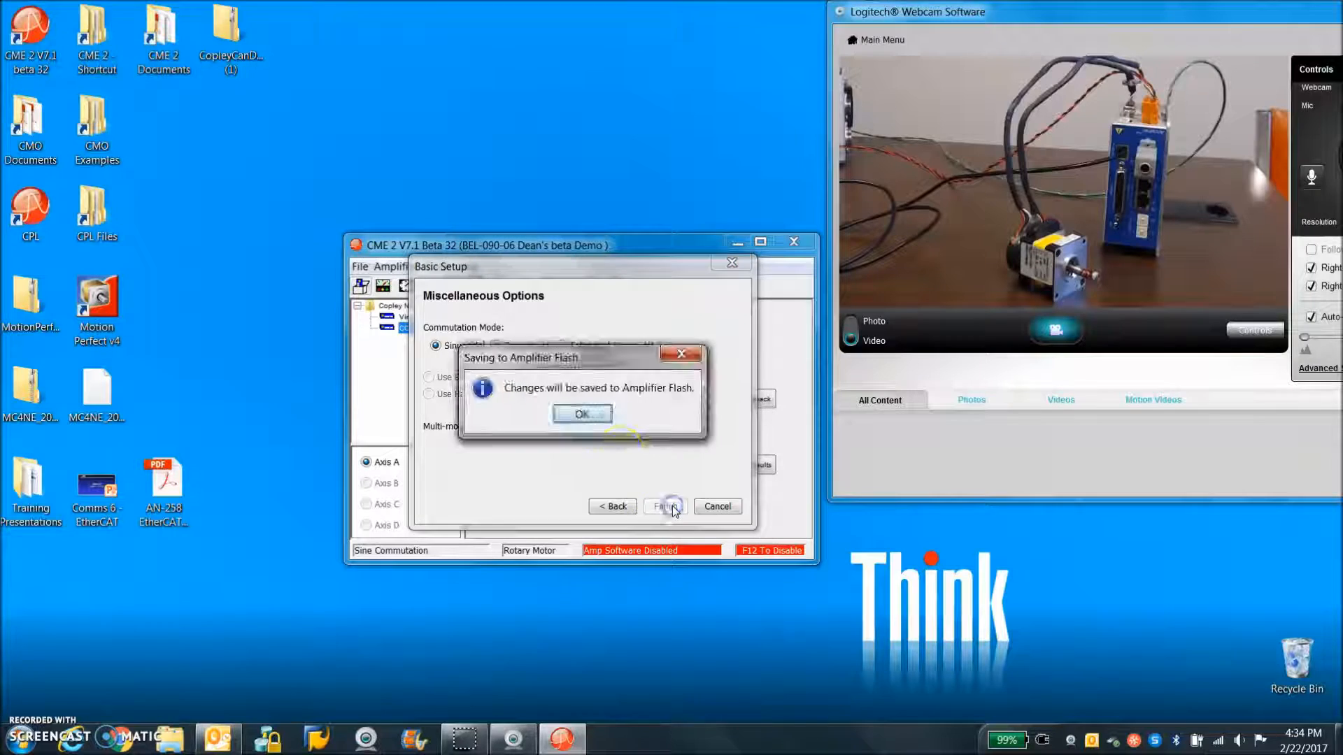
pyautogui.click(585, 415)
# Open the rotary motor data and view the back emf constant in V/rad/s, returning its unit to V/krpm
pyautogui.click(759, 400)
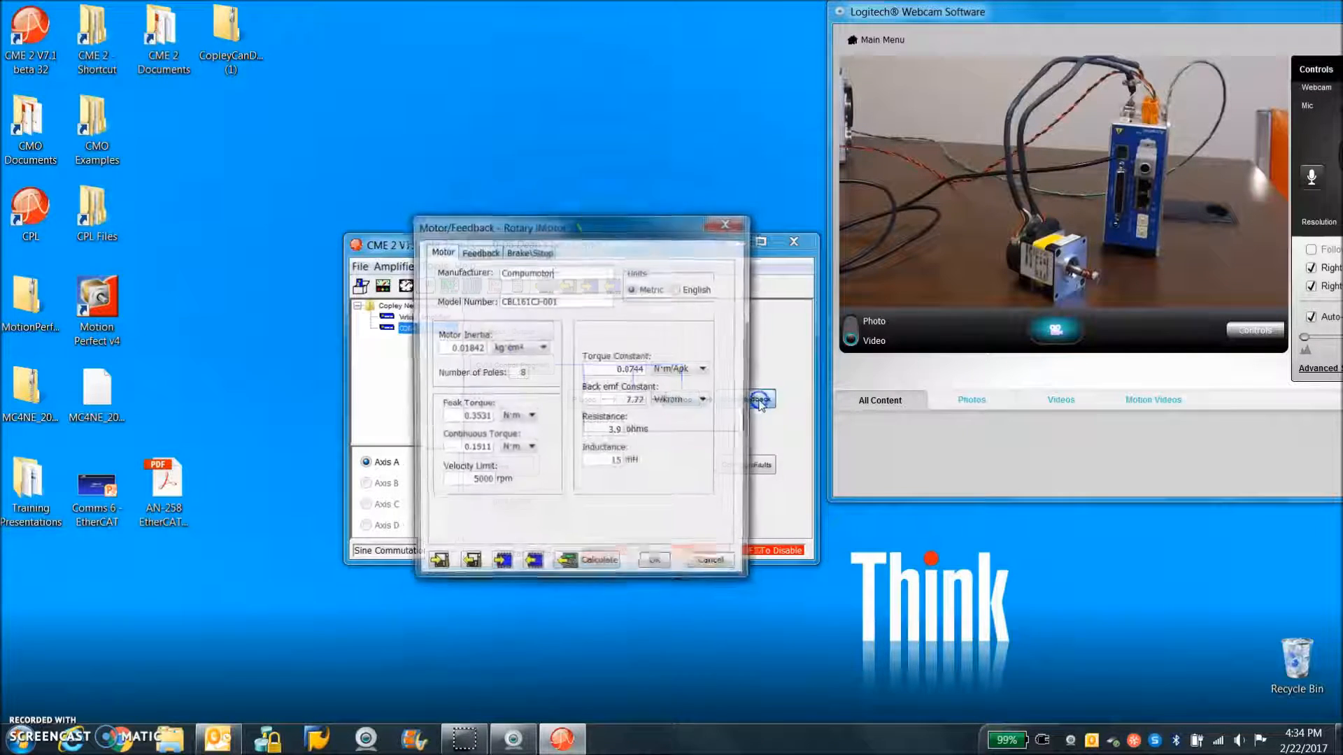
pyautogui.moveTo(532, 225); pyautogui.dragTo(548, 203)
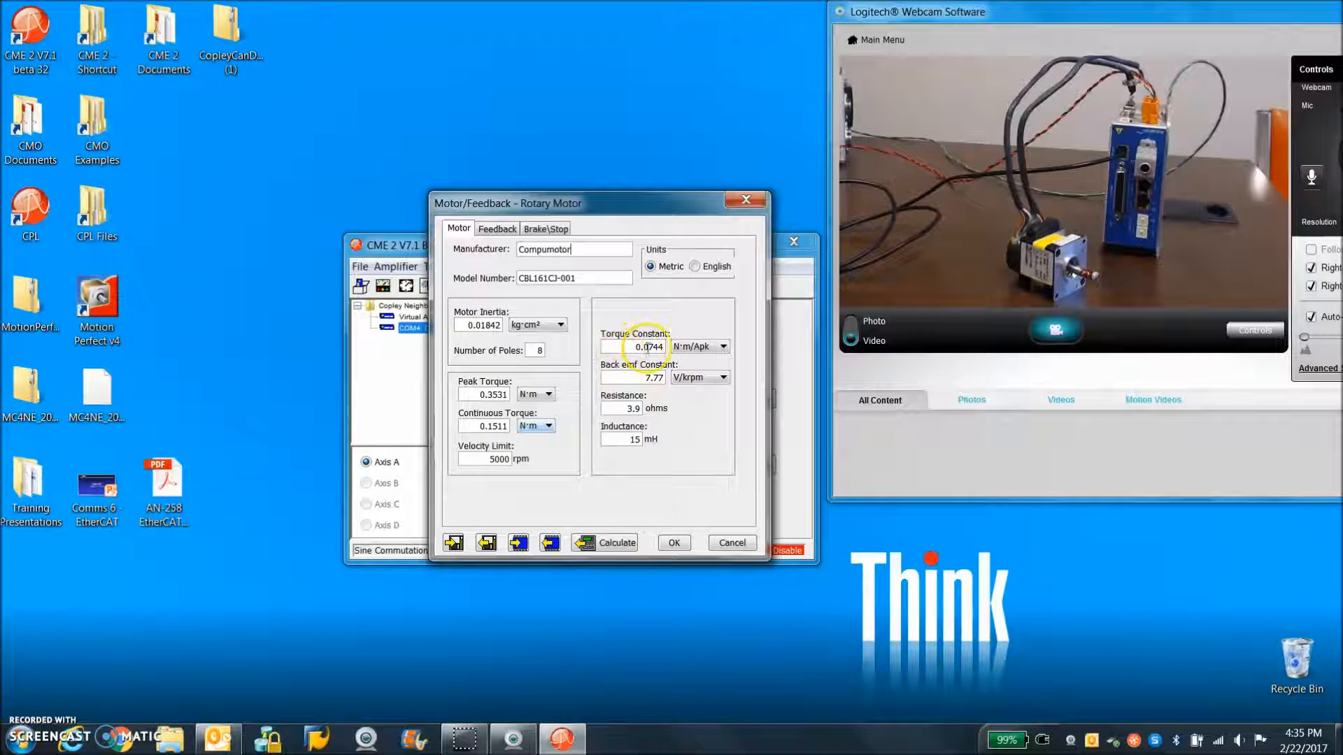
pyautogui.click(692, 379)
pyautogui.click(689, 400)
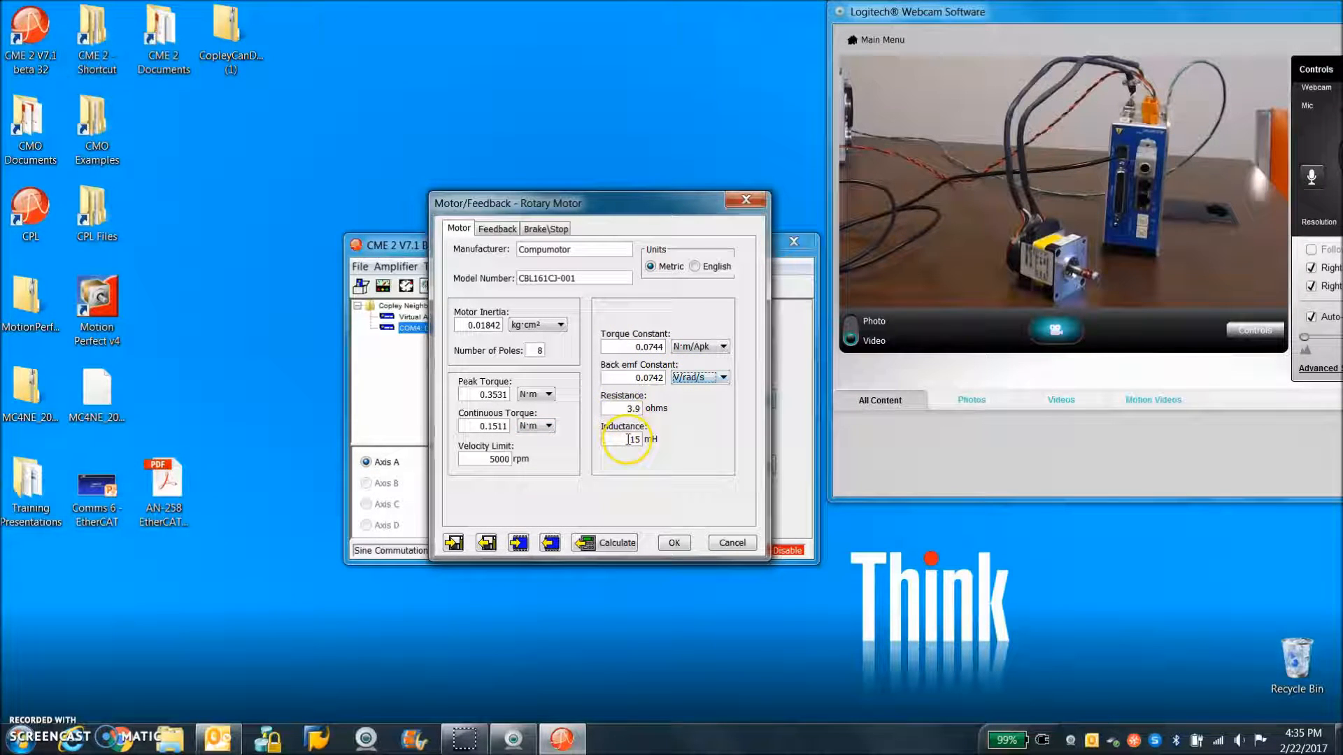
pyautogui.click(633, 410)
pyautogui.click(687, 380)
pyautogui.click(688, 391)
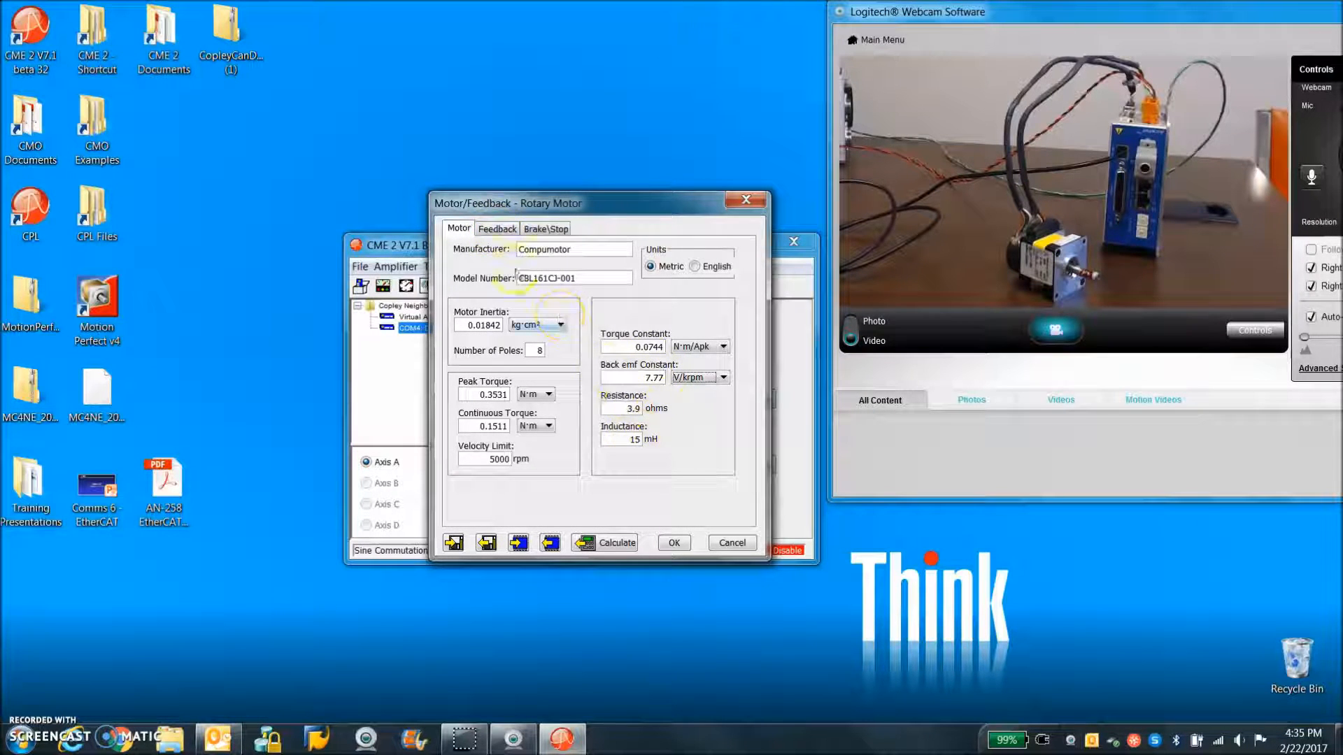
# Enable encoder loss detection for the motor feedback and review the brake/stop settings
pyautogui.click(497, 231)
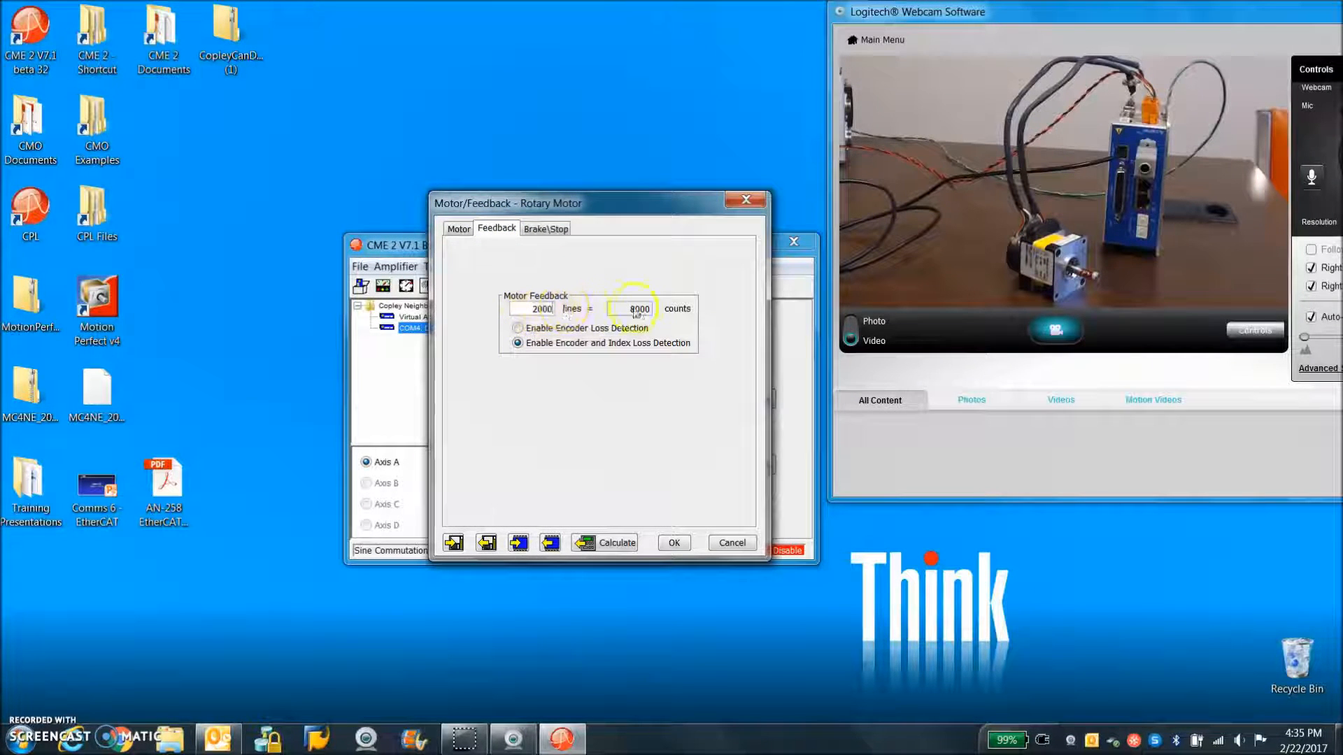
pyautogui.click(518, 329)
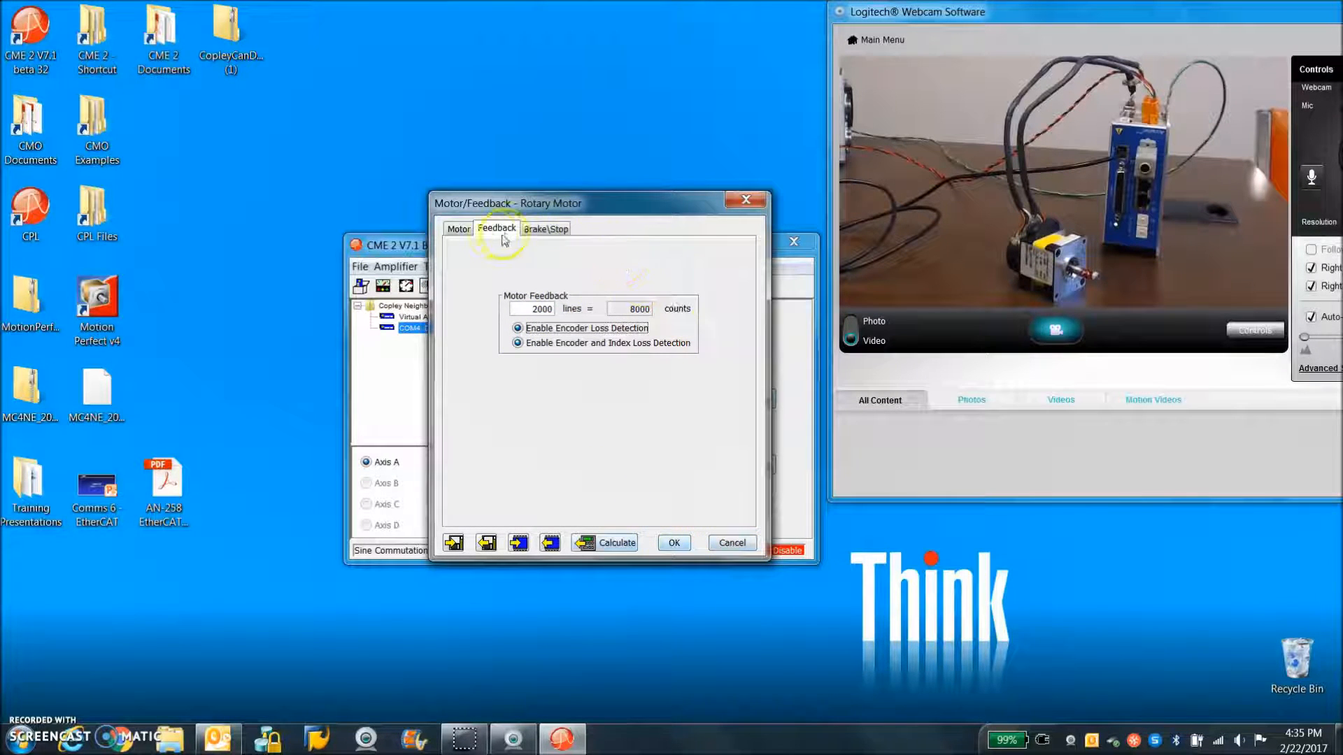
pyautogui.click(459, 229)
pyautogui.click(498, 228)
pyautogui.click(552, 231)
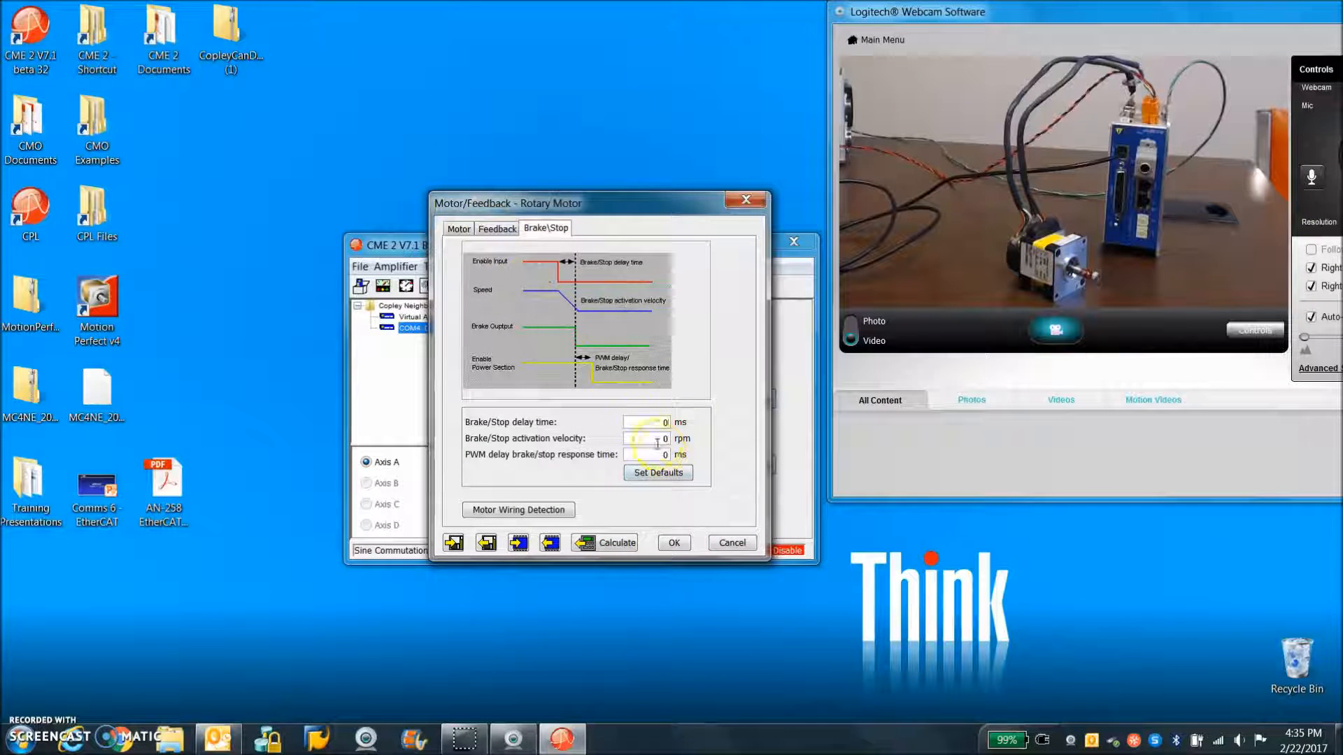
pyautogui.click(497, 228)
pyautogui.click(458, 229)
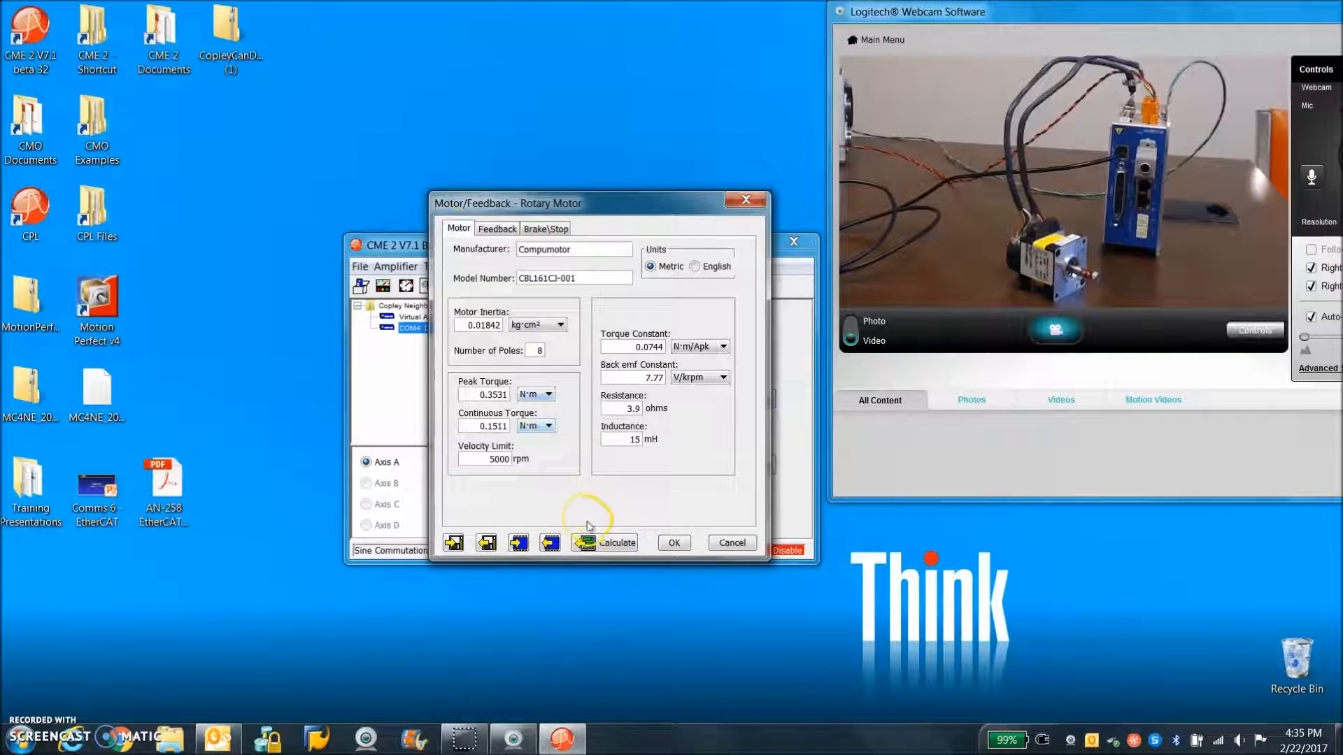
# Calculate the amplifier settings from the motor data and accept them, saving the motor data to flash
pyautogui.click(595, 542)
pyautogui.click(682, 501)
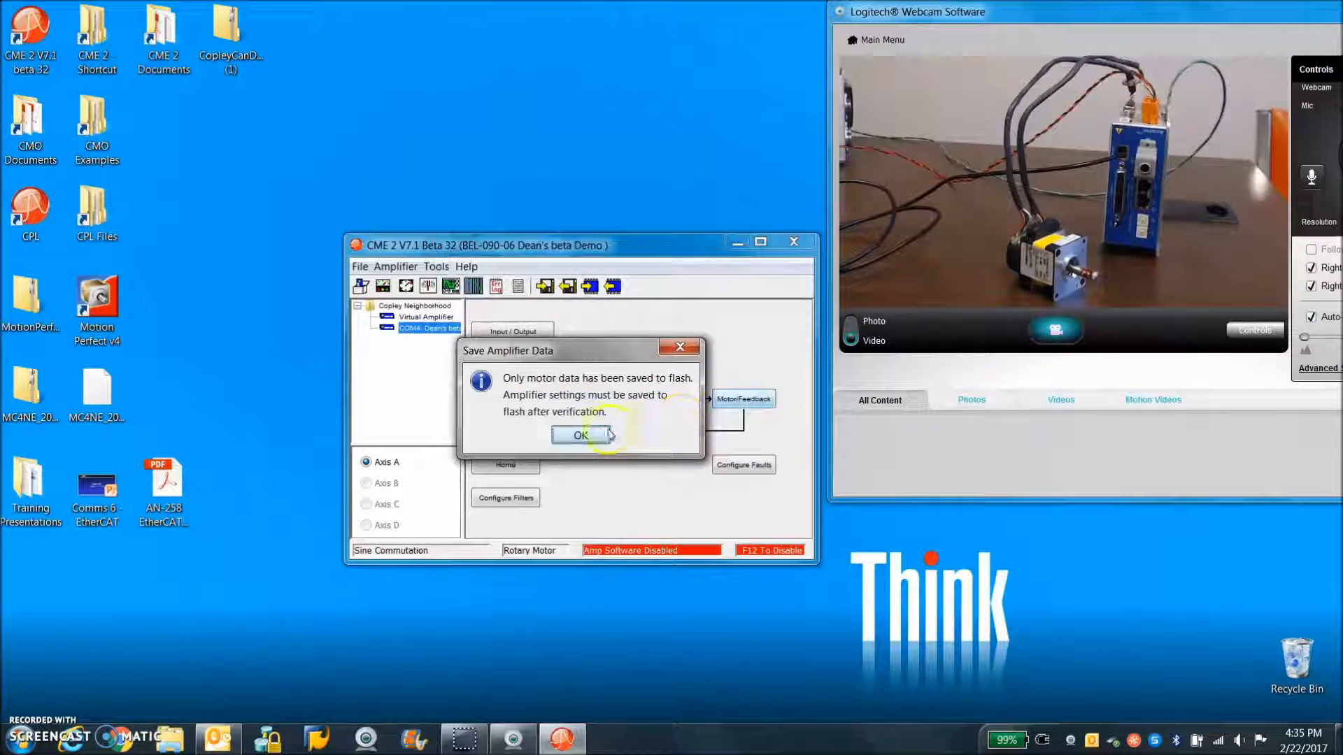
pyautogui.click(591, 434)
# Manually phase the motor with a current of 1 A, moving it forward and in reverse, and accept the phasing
pyautogui.click(436, 267)
pyautogui.click(478, 352)
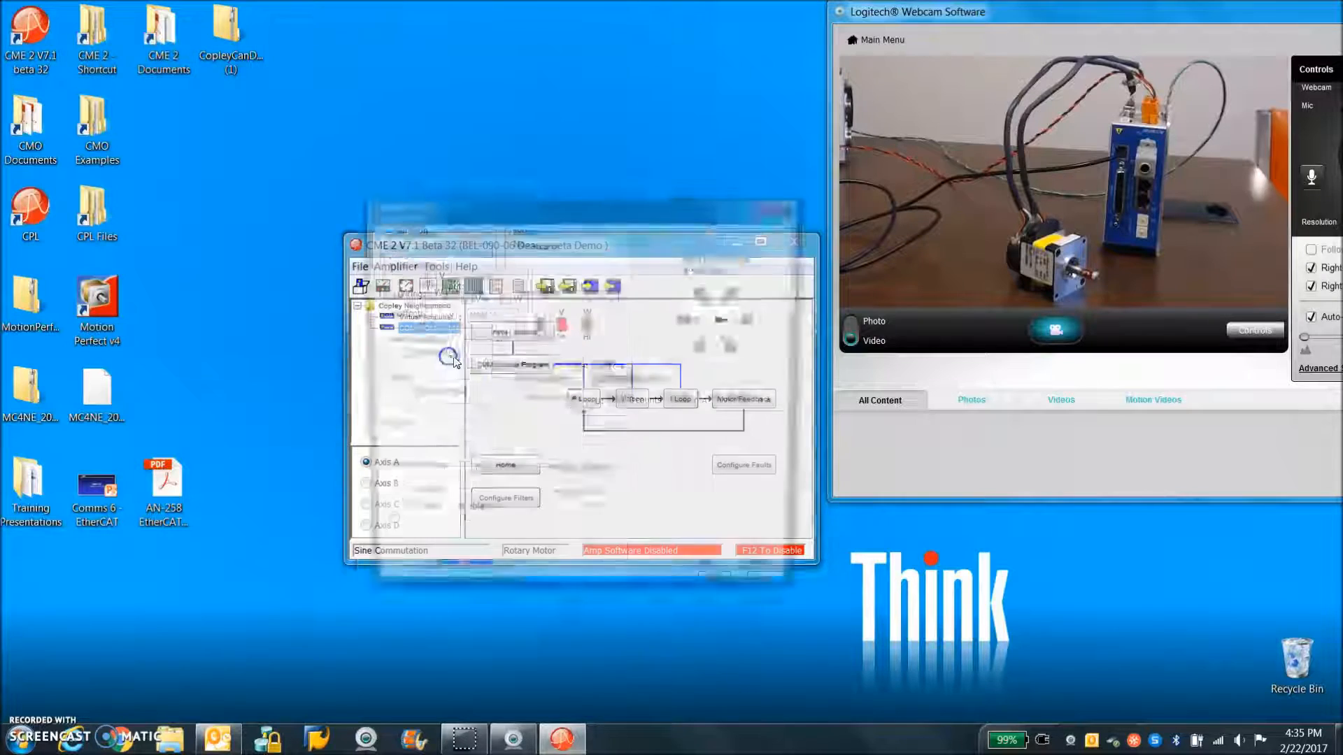
pyautogui.click(399, 523)
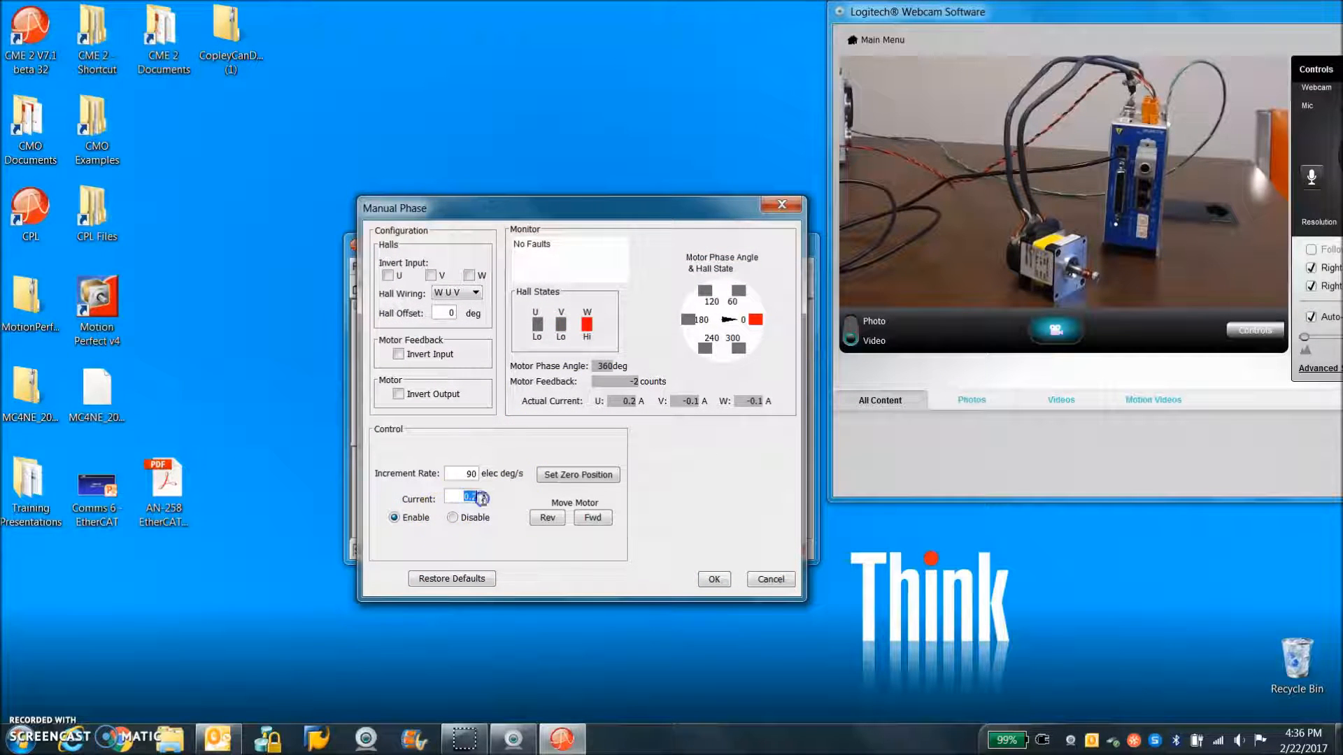
pyautogui.click(593, 518)
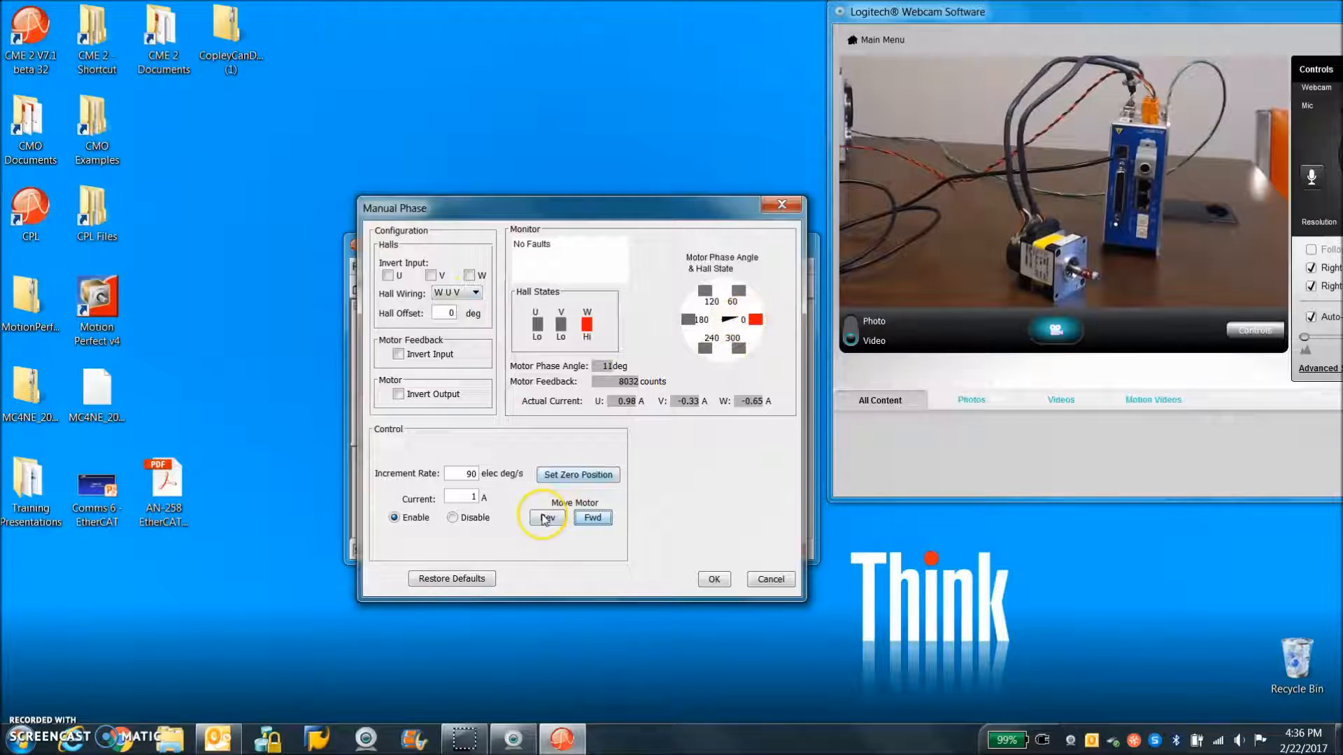
pyautogui.click(595, 518)
pyautogui.click(548, 518)
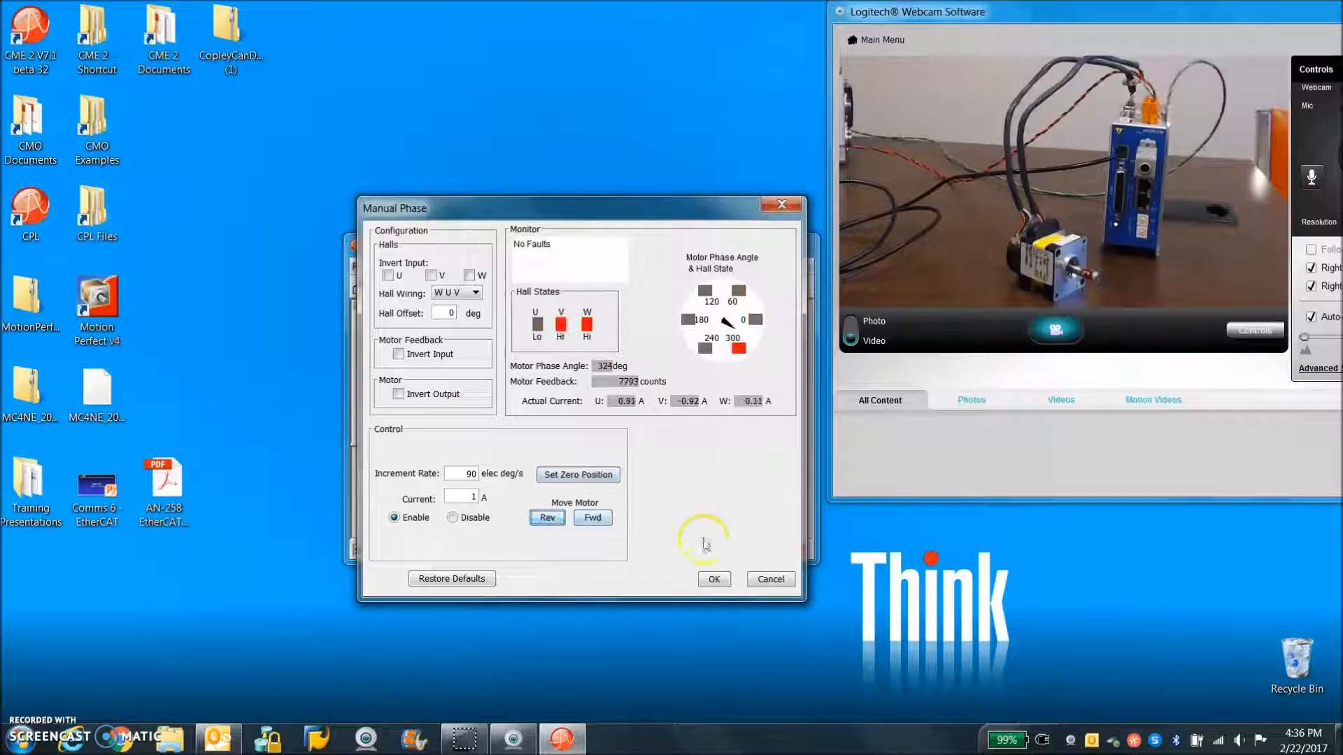
pyautogui.click(714, 580)
# Review the current loop settings and measure the current loop's bandwidth, closing the measurement and current loop windows
pyautogui.click(680, 400)
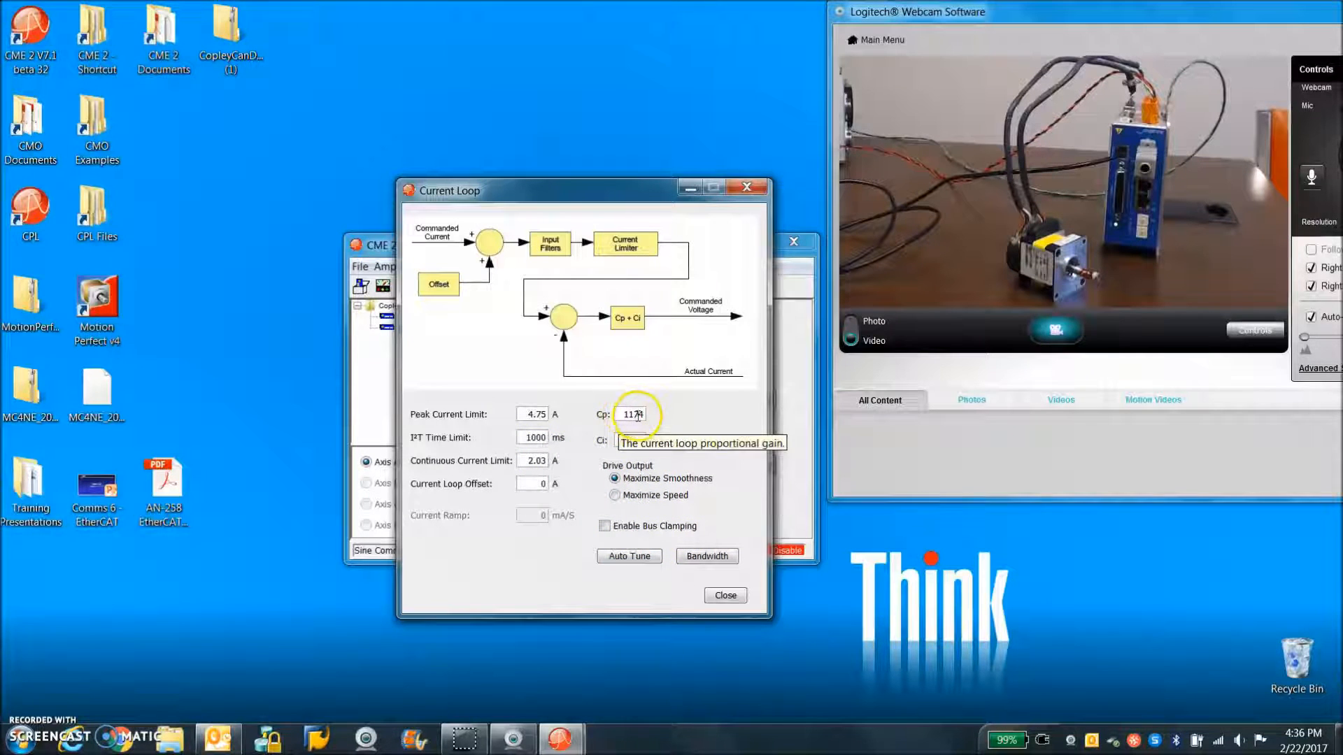
pyautogui.click(705, 559)
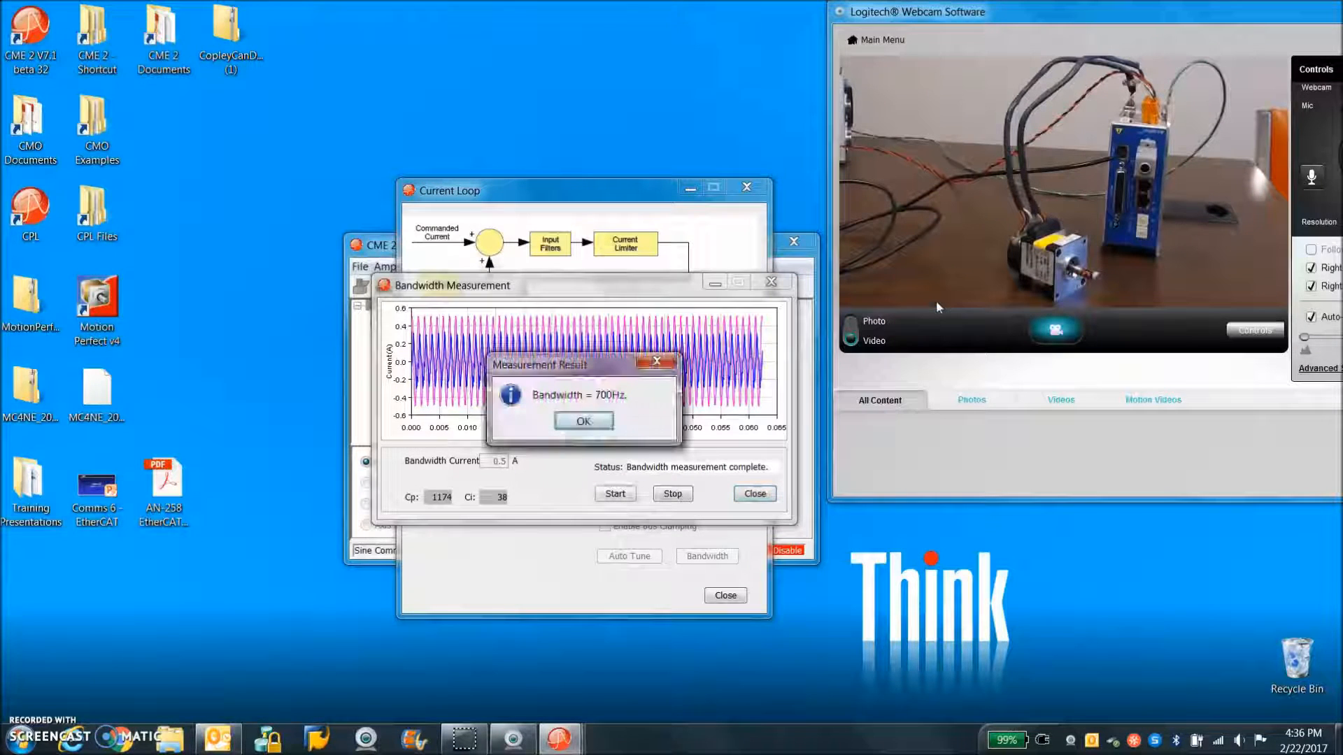
pyautogui.click(602, 423)
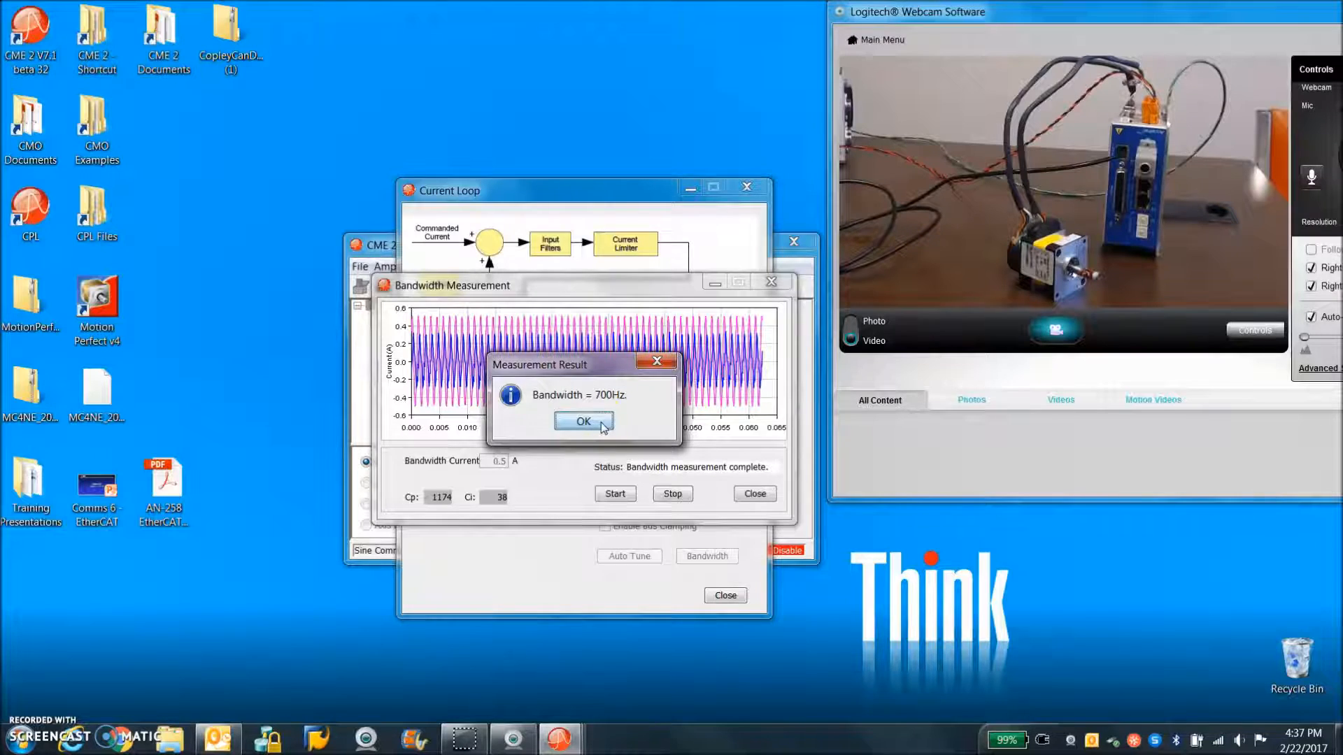
pyautogui.click(601, 425)
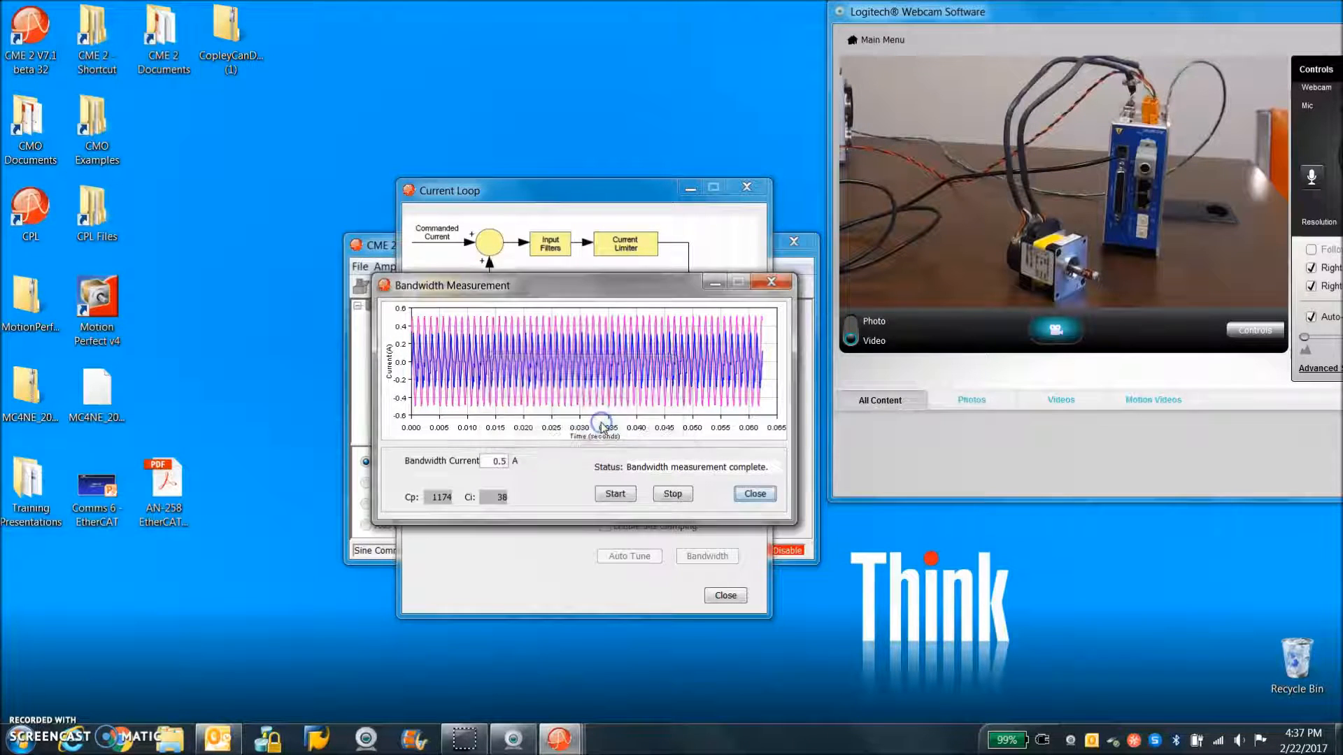
pyautogui.click(772, 281)
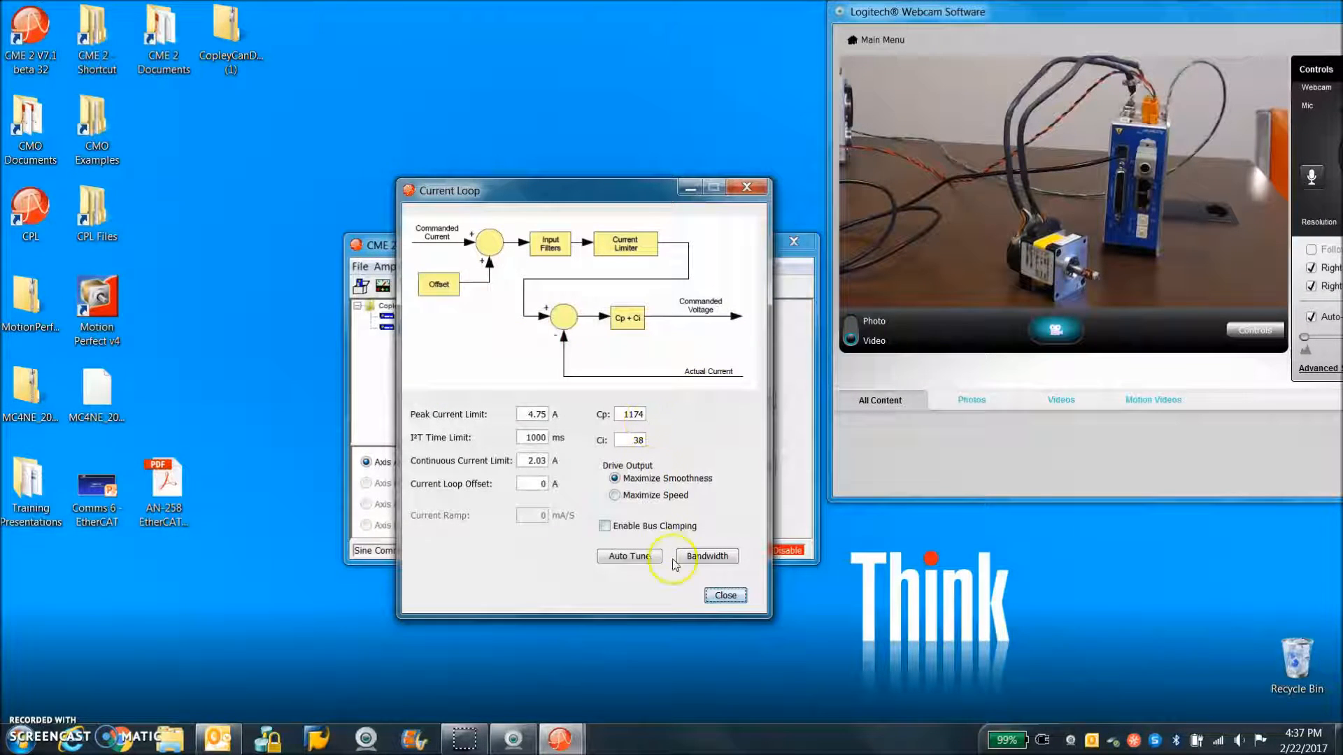
pyautogui.click(726, 596)
# Turn off Low Gains Shift in the velocity loop settings
pyautogui.click(574, 298)
pyautogui.click(629, 404)
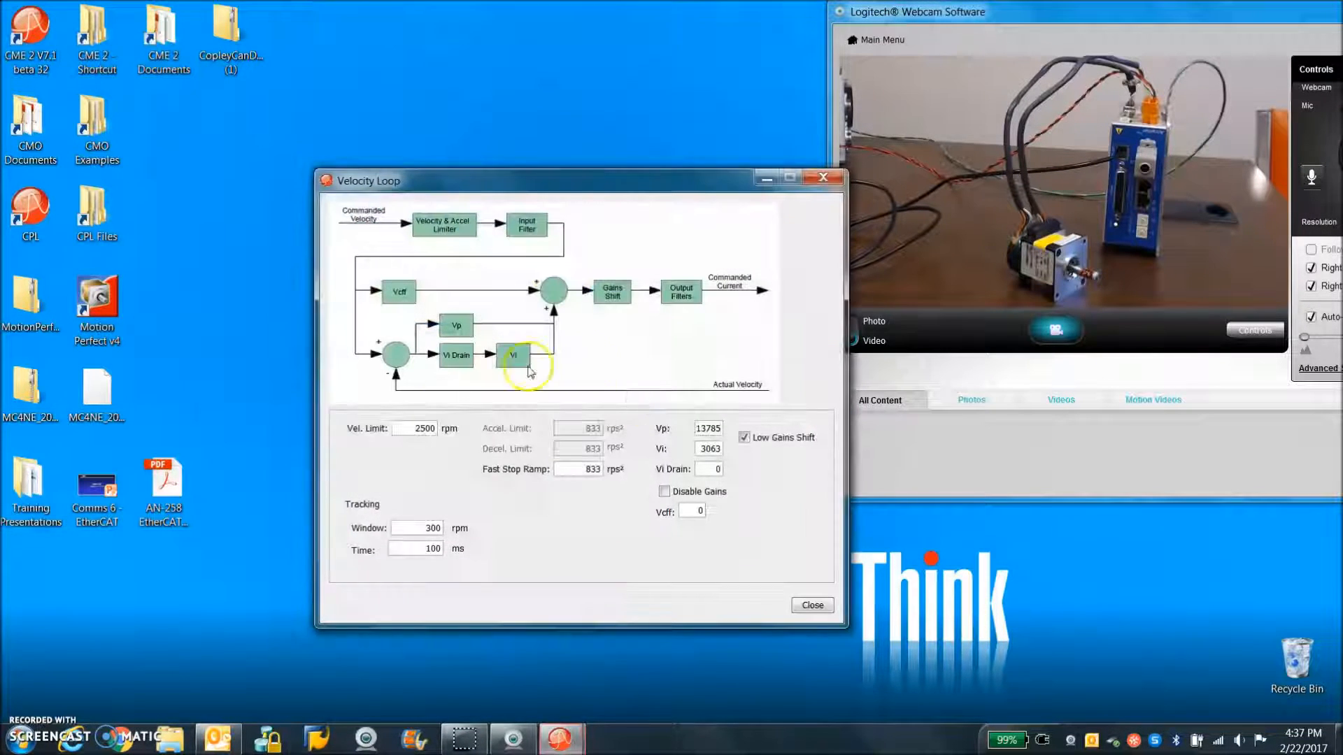
pyautogui.click(714, 428)
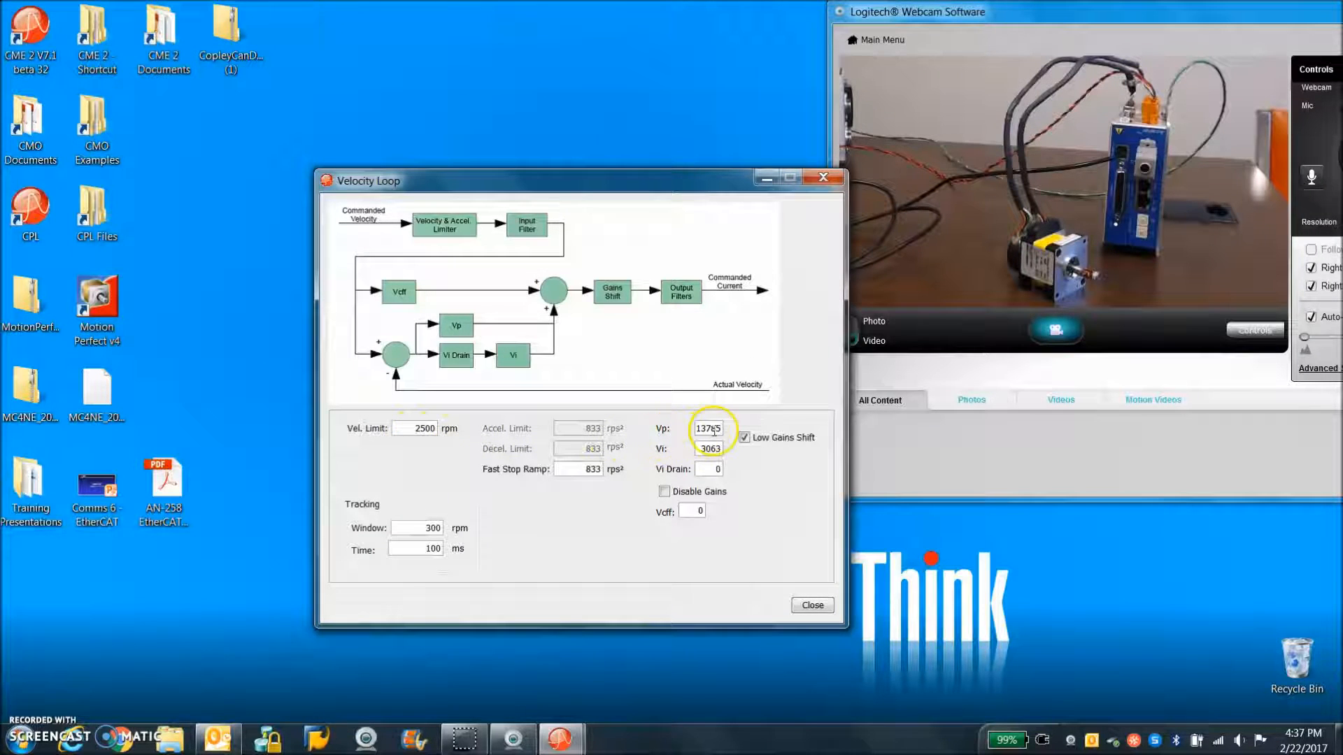
pyautogui.click(744, 437)
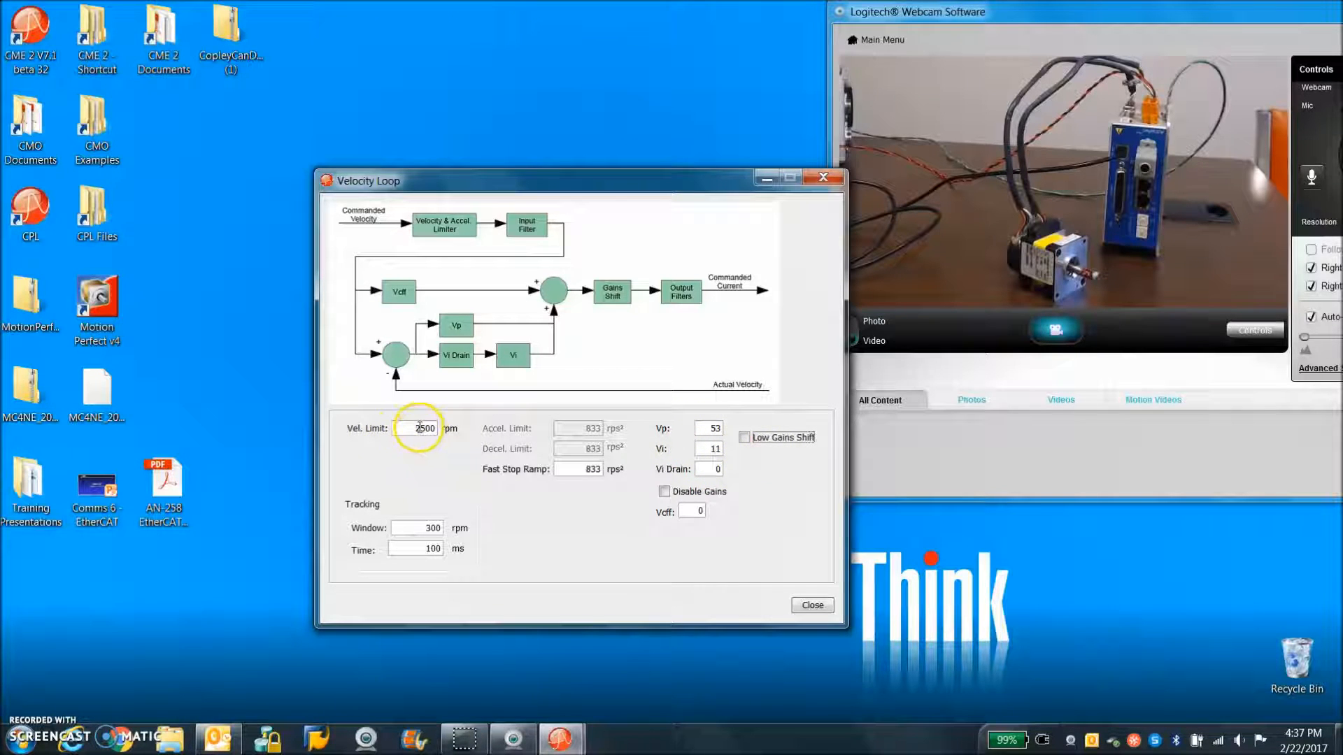
# Set the velocity loop's velocity limit to 5000 rpm and acknowledge the parameter warning
pyautogui.moveTo(424, 428); pyautogui.dragTo(418, 429)
pyautogui.write('50')
pyautogui.click(425, 529)
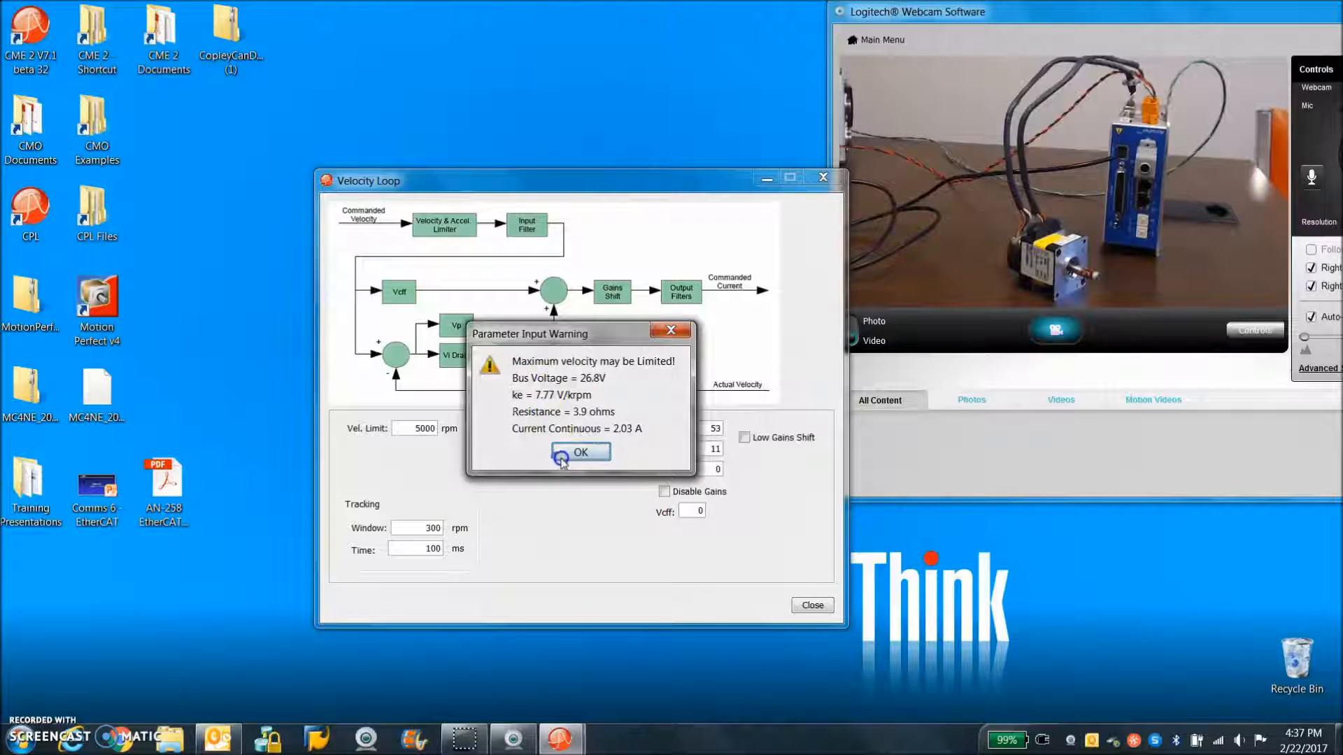
pyautogui.click(584, 453)
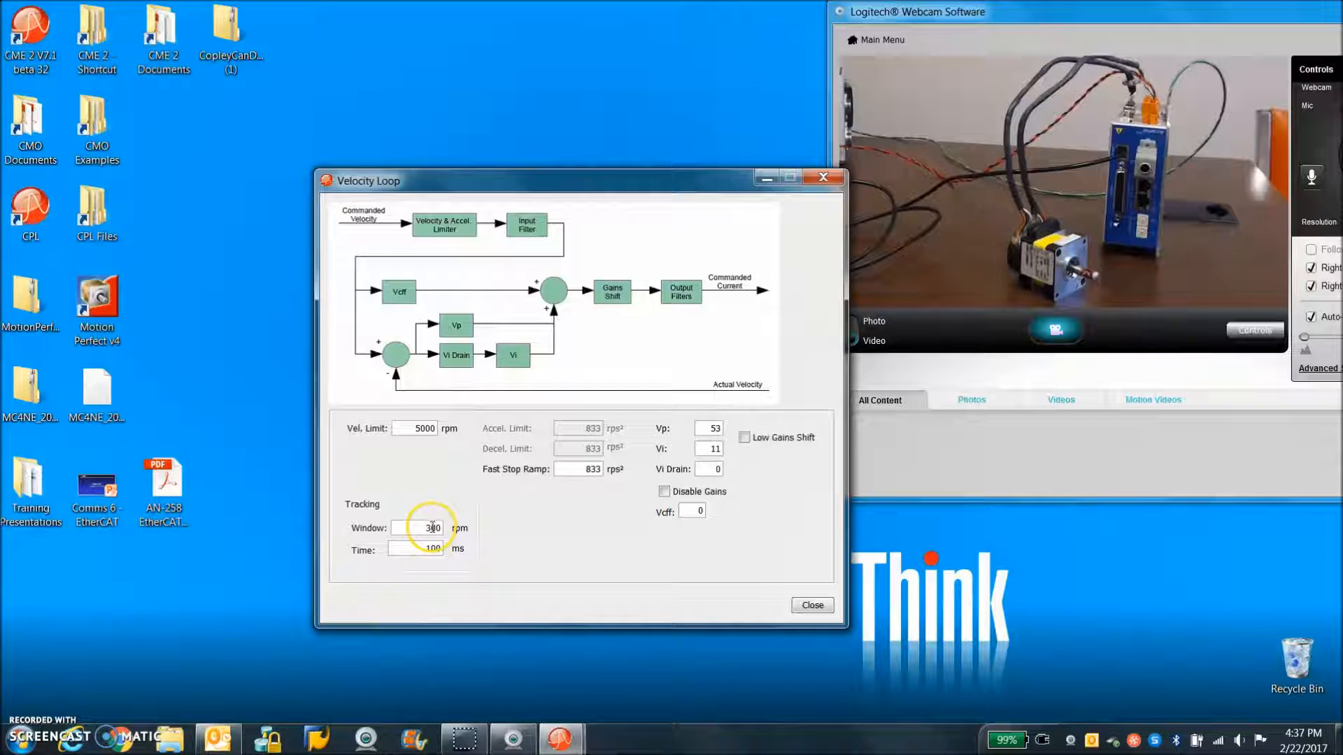
# Set the velocity loop's tracking window to 30 rpm and close the velocity loop settings
pyautogui.click(441, 528)
pyautogui.moveTo(441, 528); pyautogui.dragTo(450, 532)
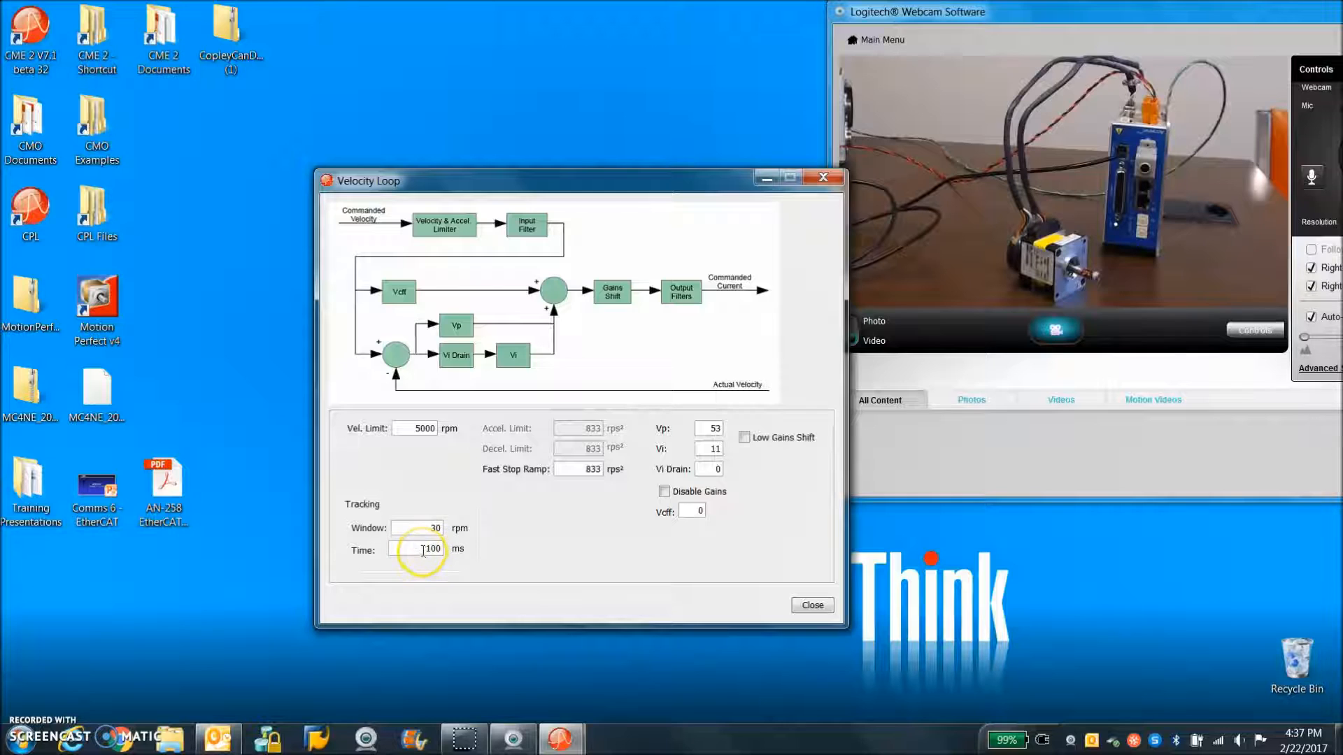
pyautogui.click(805, 603)
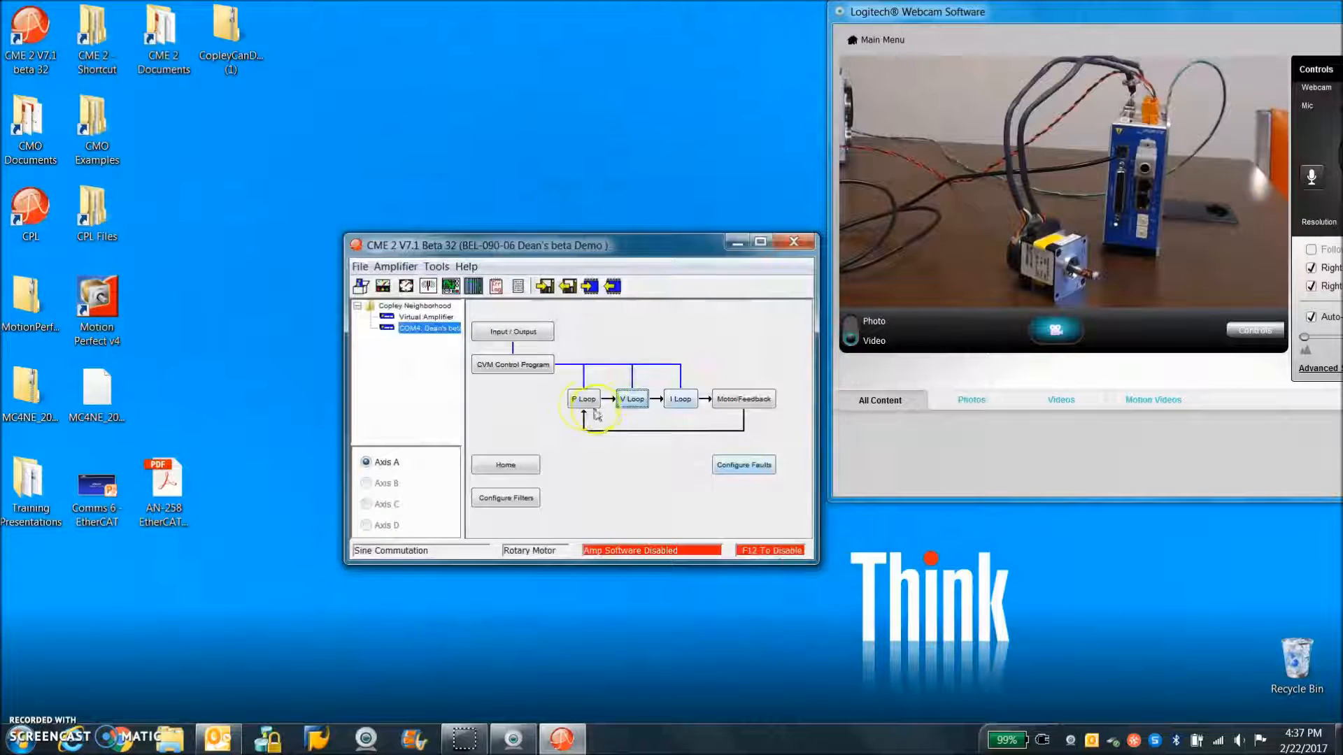
# Review the position loop gains, following error settings and trajectory limits, and close the position loop settings
pyautogui.click(594, 402)
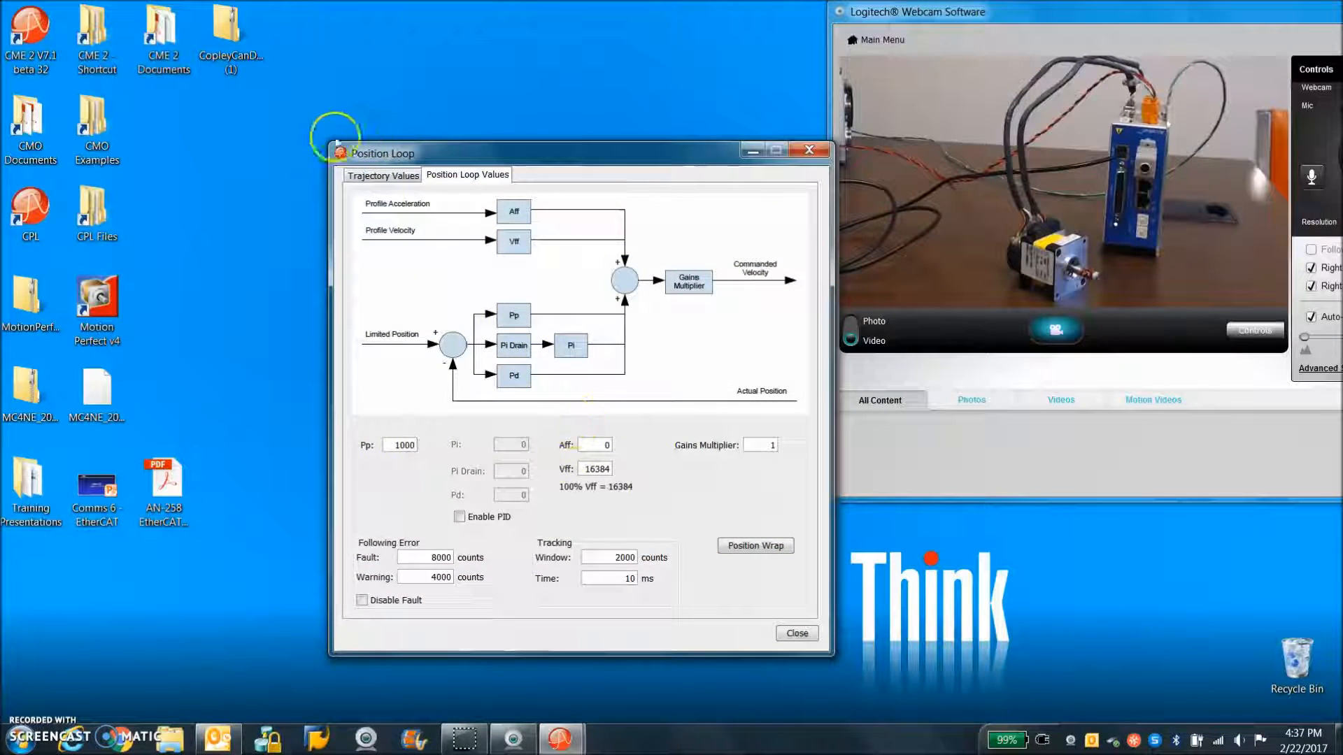
pyautogui.click(369, 176)
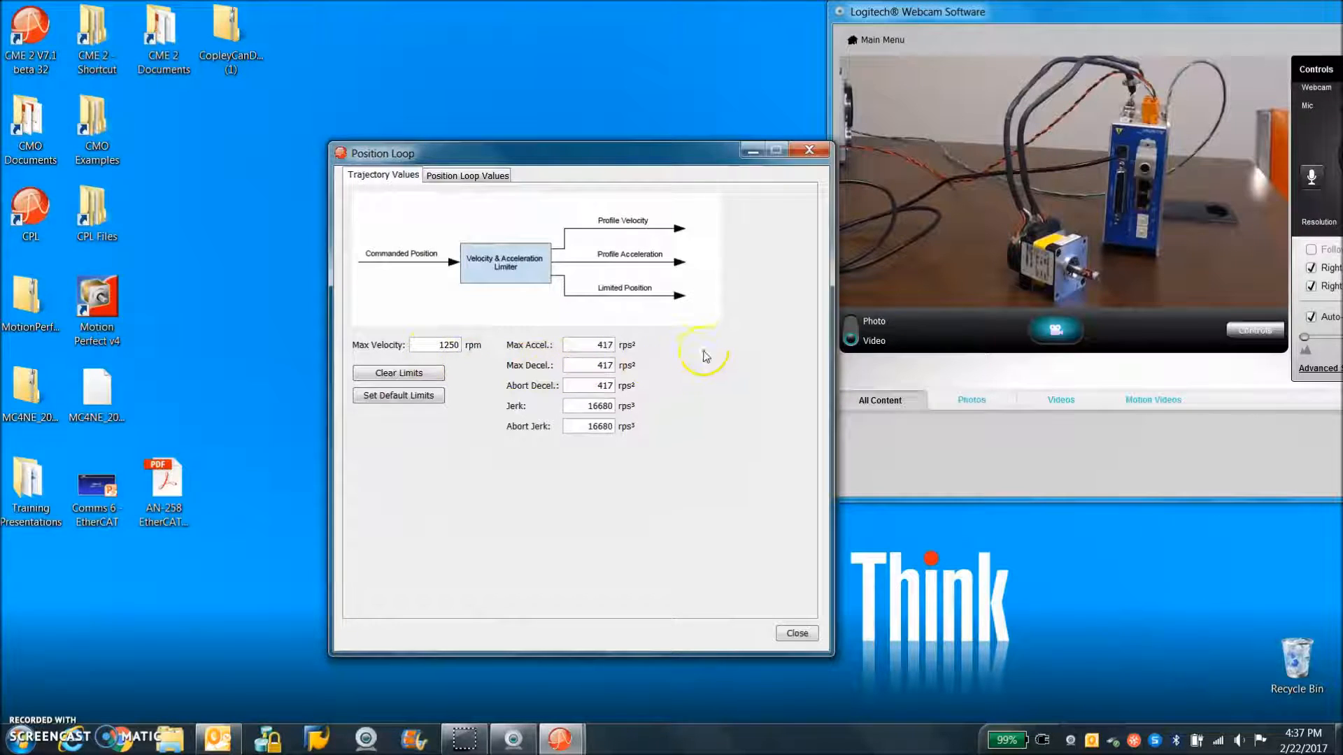
pyautogui.click(809, 151)
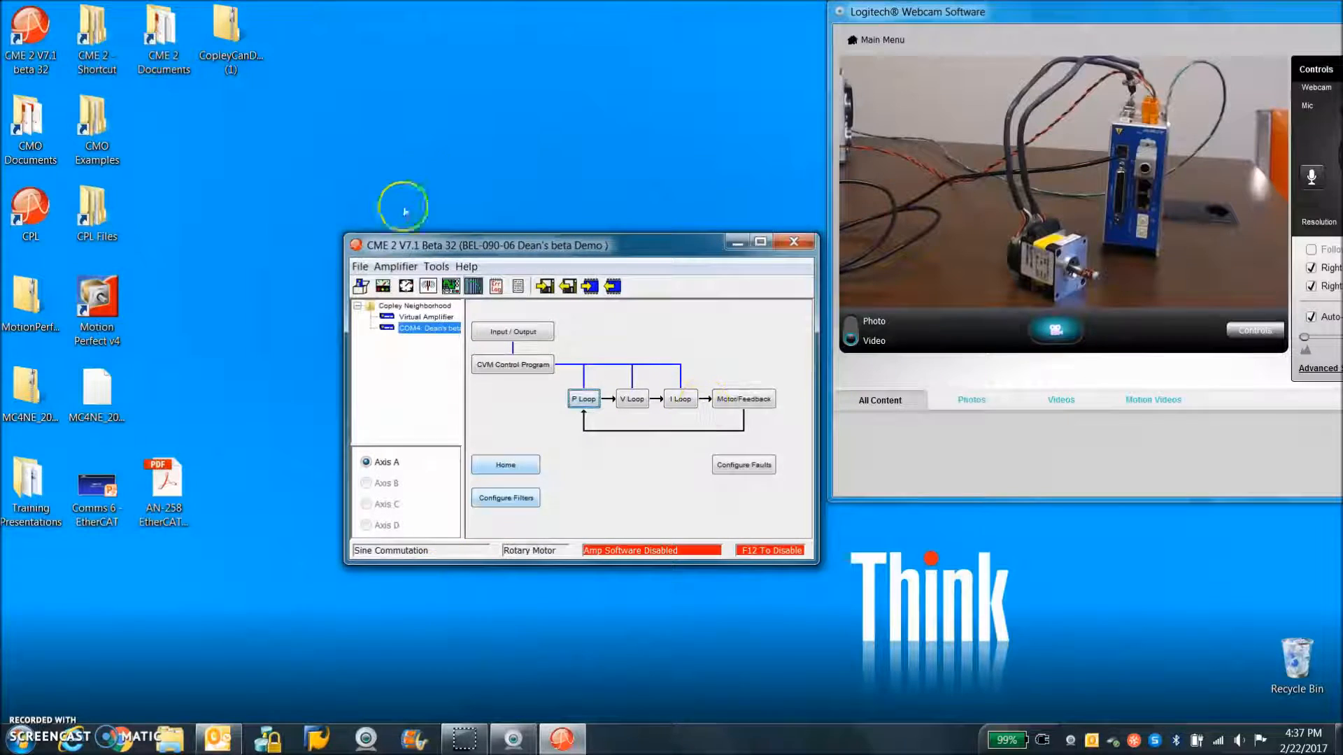
# Open the oscilloscope and run a 0.2 A, 100 Hz square wave on the current loop
pyautogui.click(450, 286)
pyautogui.moveTo(557, 185); pyautogui.dragTo(811, 211)
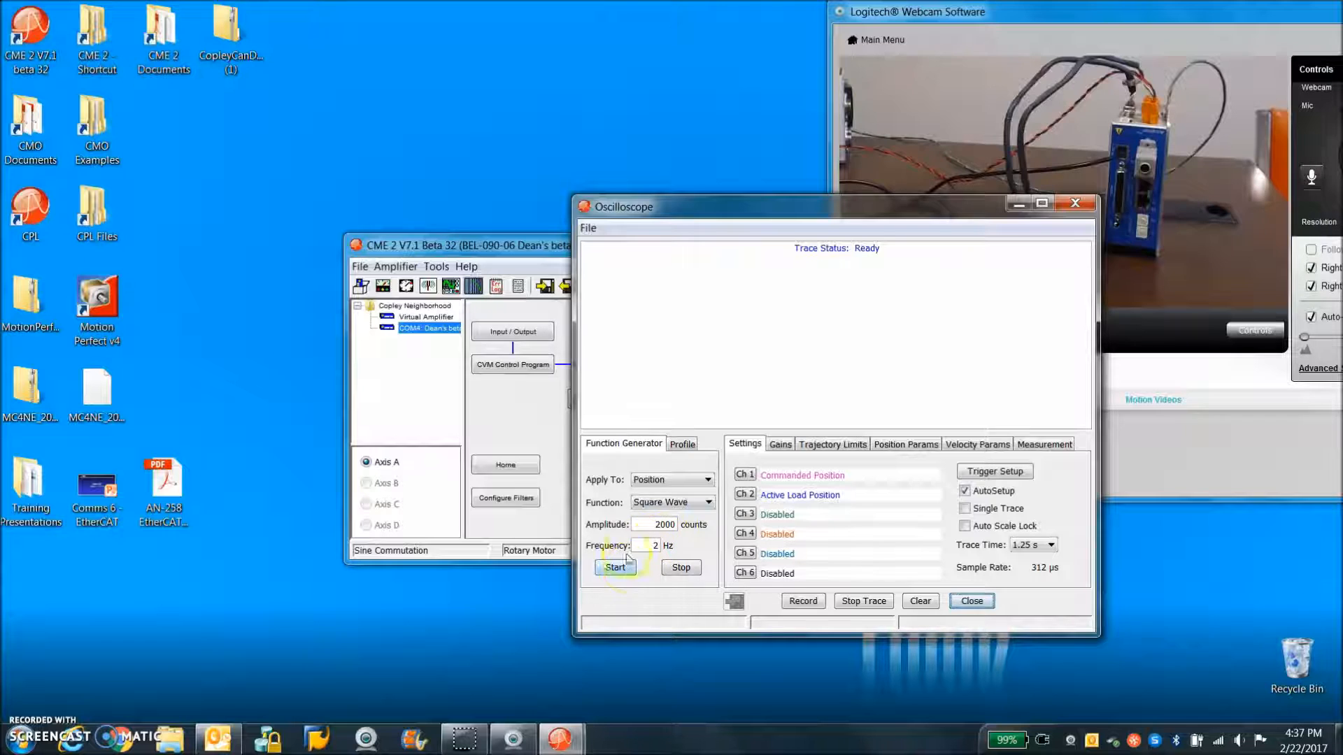
pyautogui.click(661, 489)
pyautogui.click(654, 504)
pyautogui.click(615, 568)
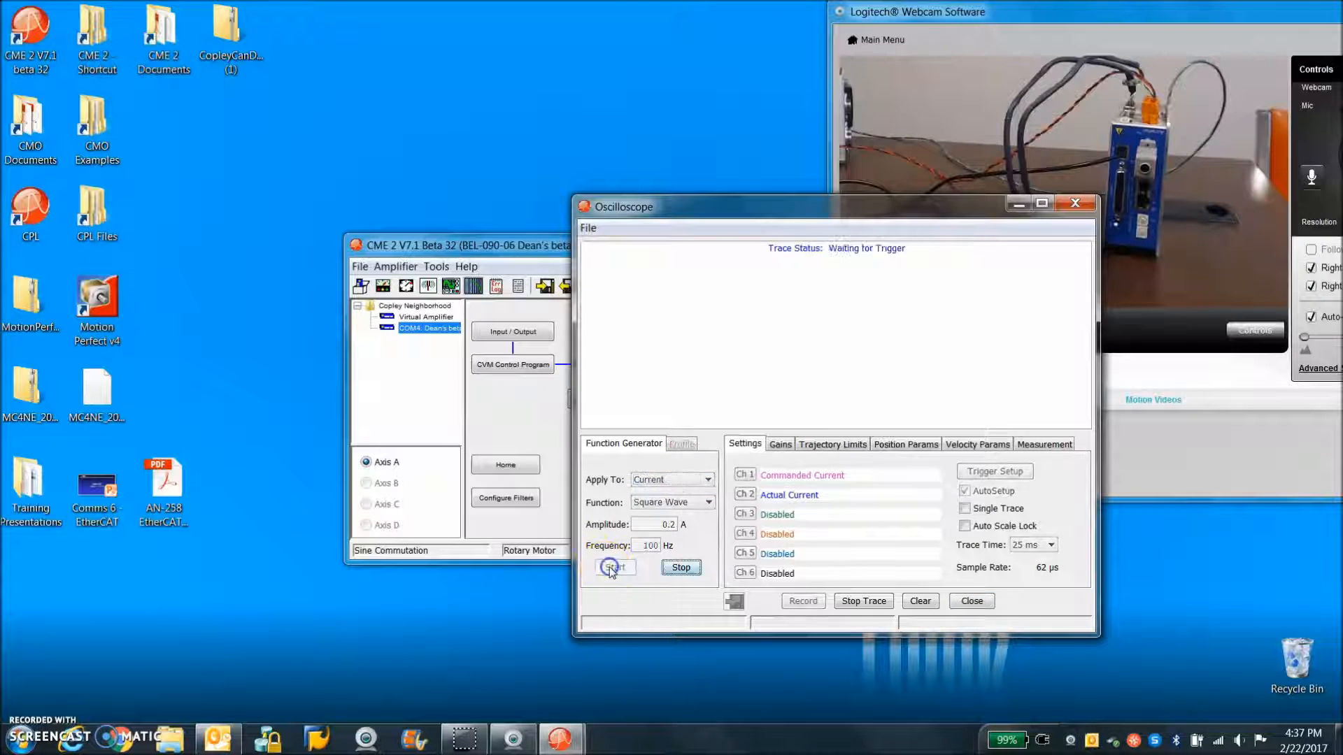
# Try a current loop proportional gain Cp of 2000 while the square wave is running
pyautogui.click(781, 444)
pyautogui.moveTo(994, 479); pyautogui.dragTo(1035, 480)
pyautogui.write('2')
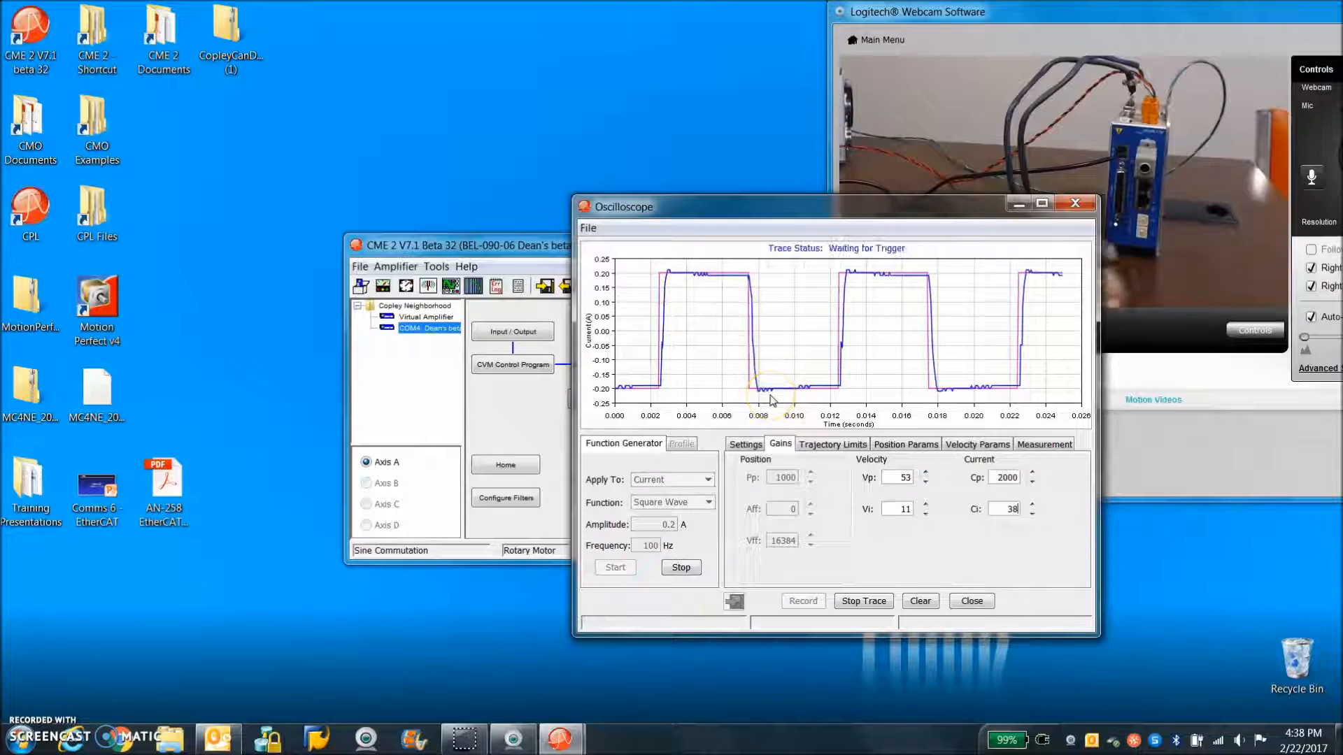
pyautogui.moveTo(952, 209)
pyautogui.mouseDown()
pyautogui.moveTo(790, 161)
pyautogui.moveTo(764, 191)
pyautogui.mouseUp()
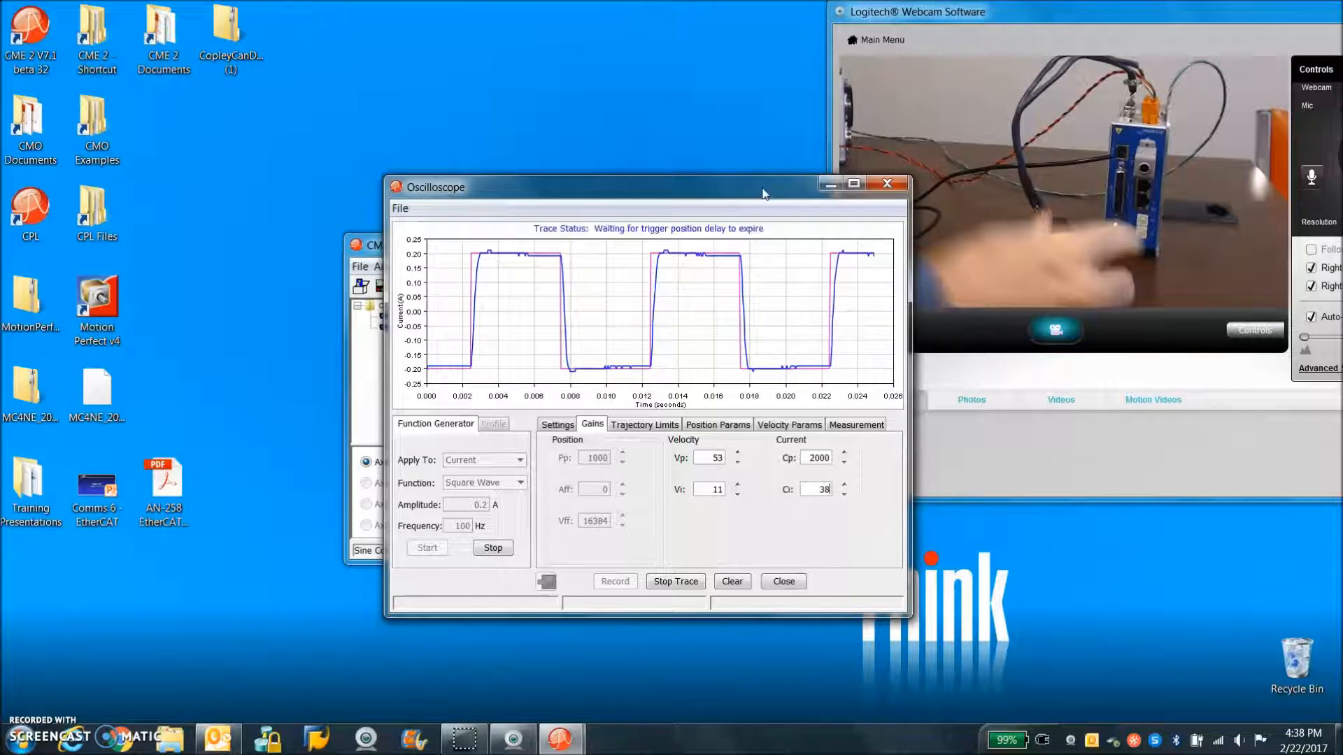
# Set the current loop gains to Cp 1000 and Ci 40, and stop the function generator
pyautogui.click(842, 463)
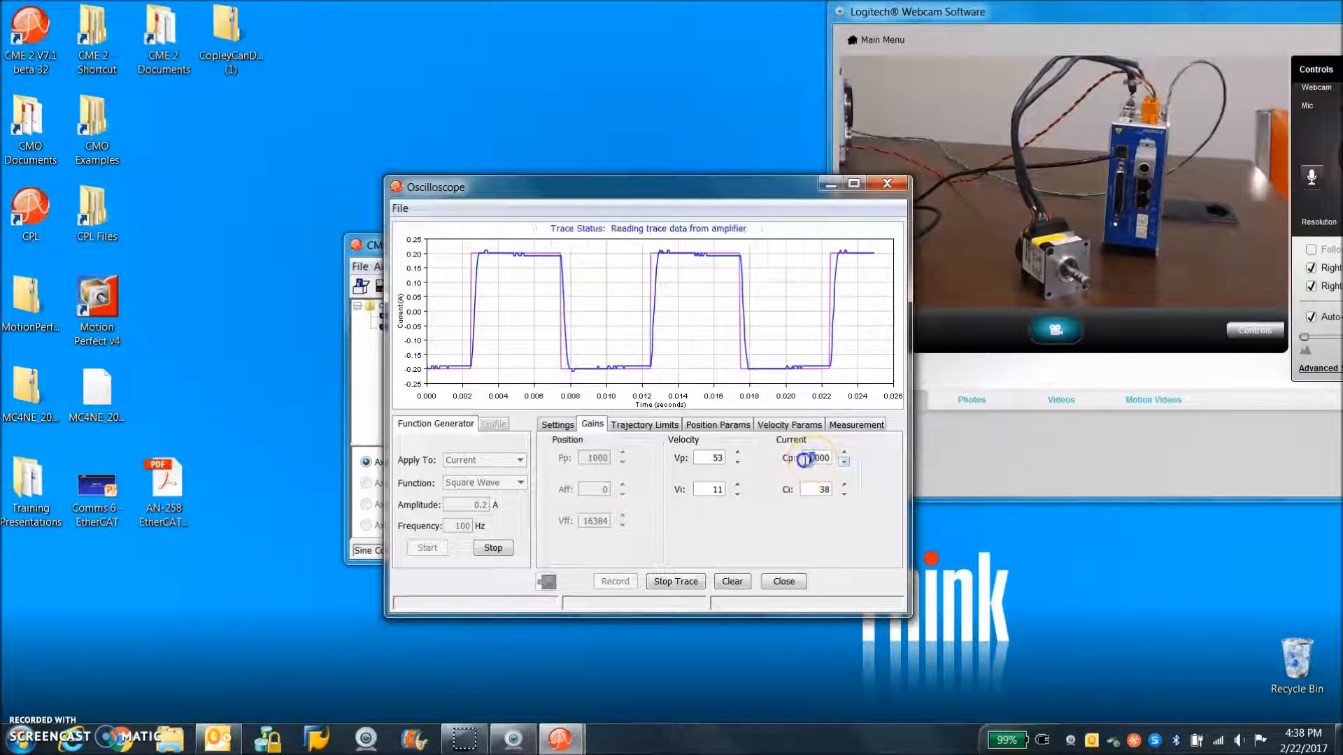
pyautogui.click(821, 490)
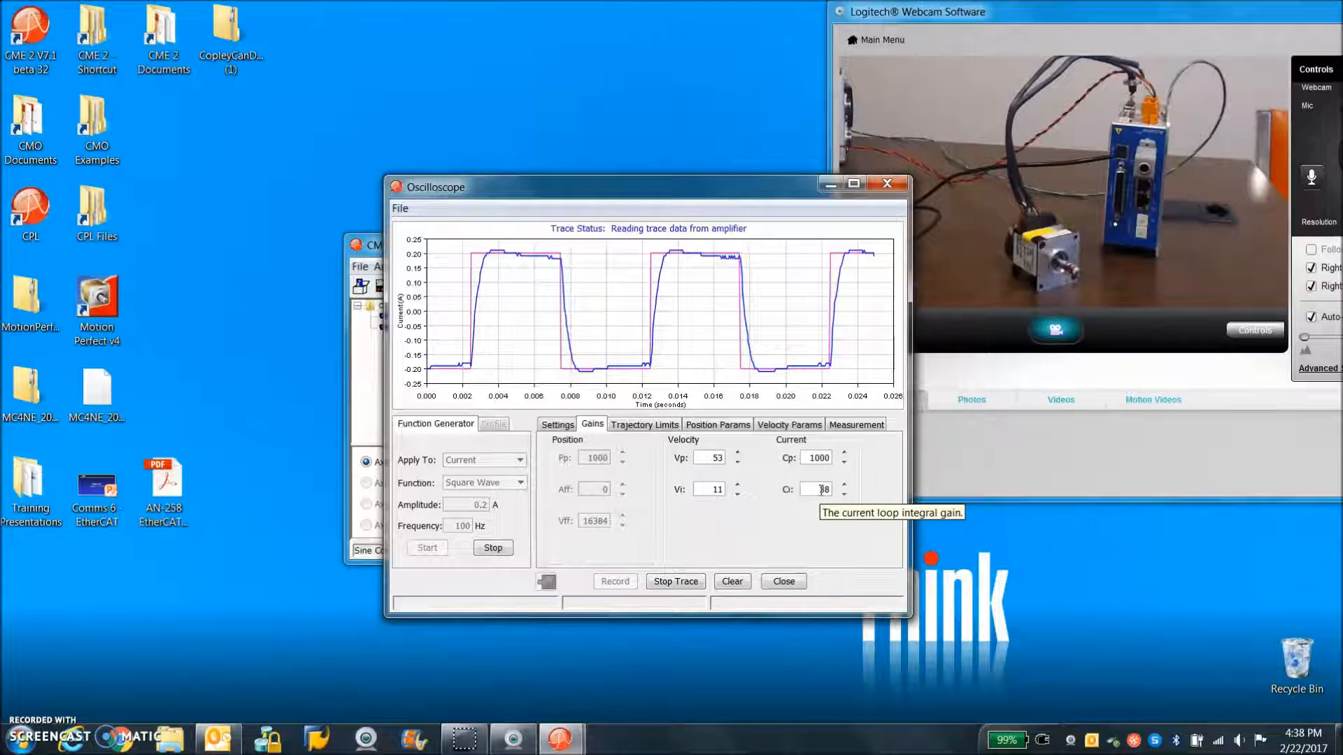
pyautogui.click(846, 493)
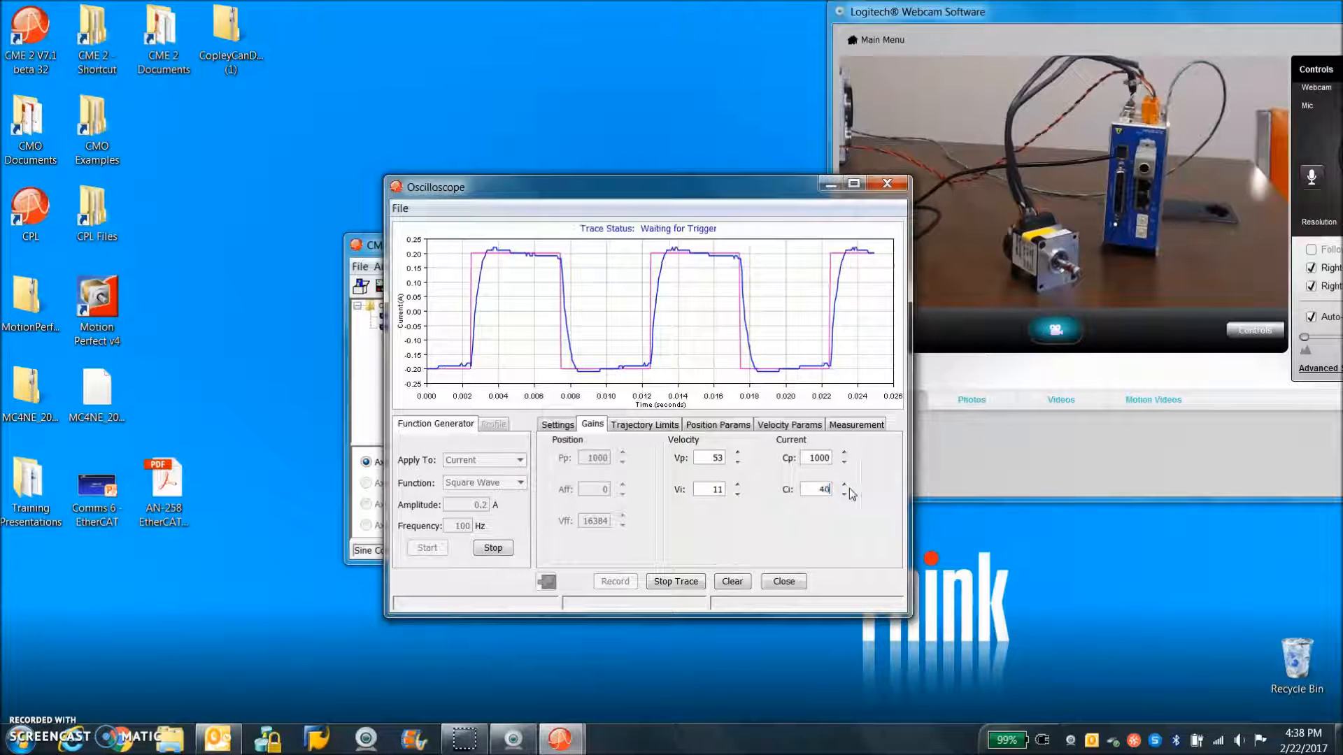
pyautogui.click(493, 548)
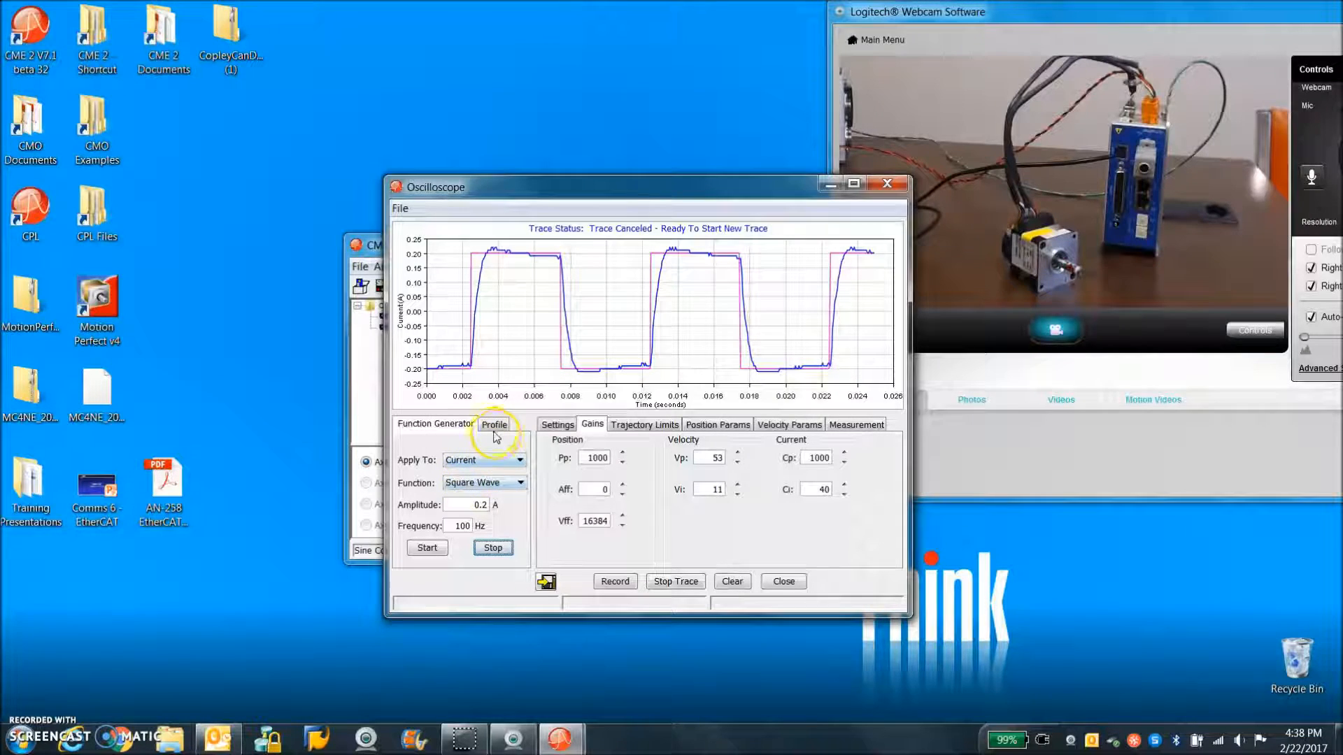
# Check the oscilloscope trace settings and run the current square wave once more, stopping it after viewing the response
pyautogui.click(556, 424)
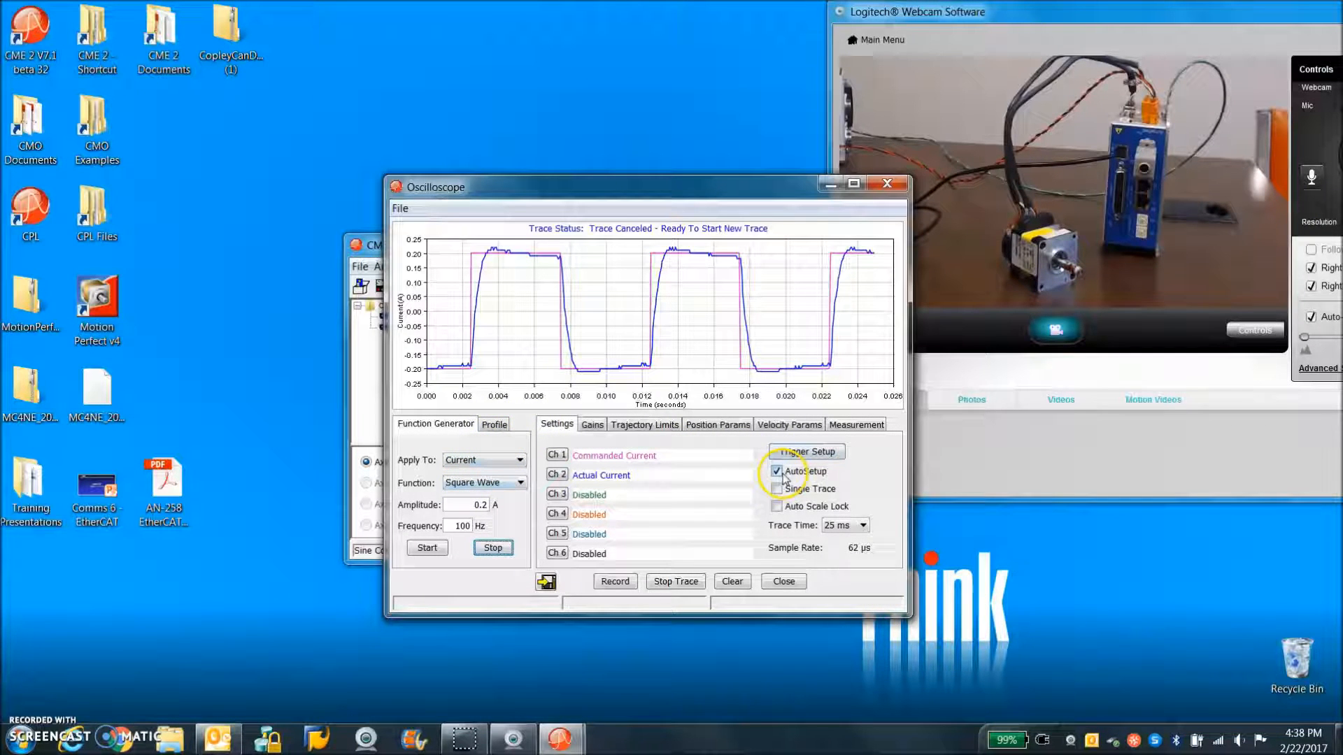
pyautogui.click(426, 548)
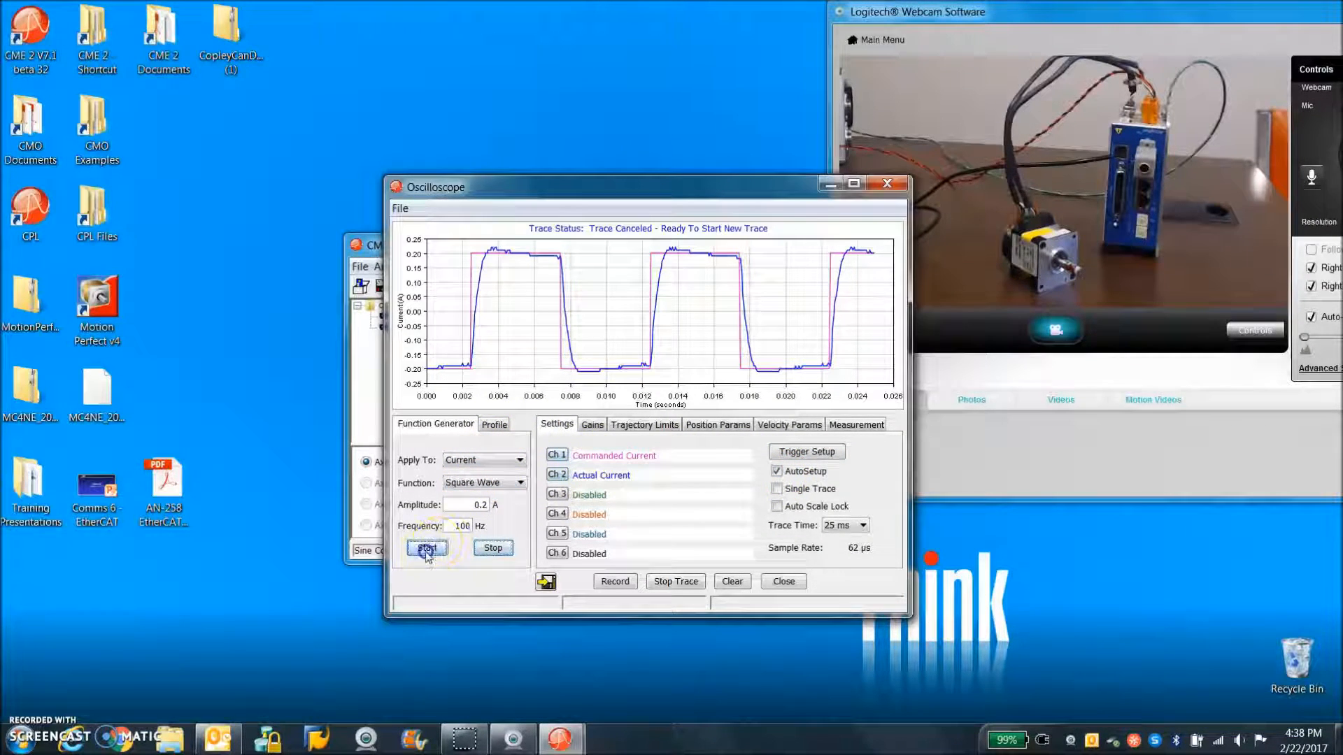
pyautogui.click(494, 549)
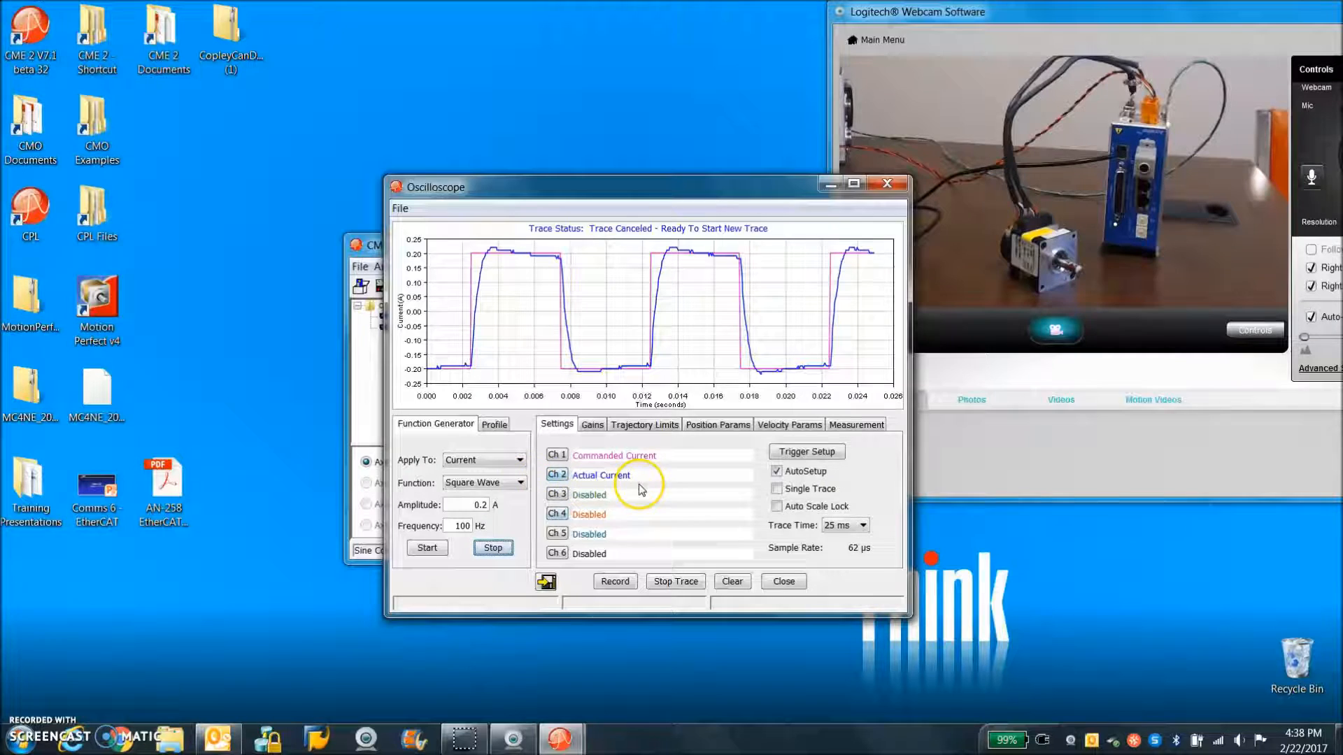
# Apply the function generator to velocity, turn off AutoSetup and assign Actual Current to trace channel 3
pyautogui.click(489, 460)
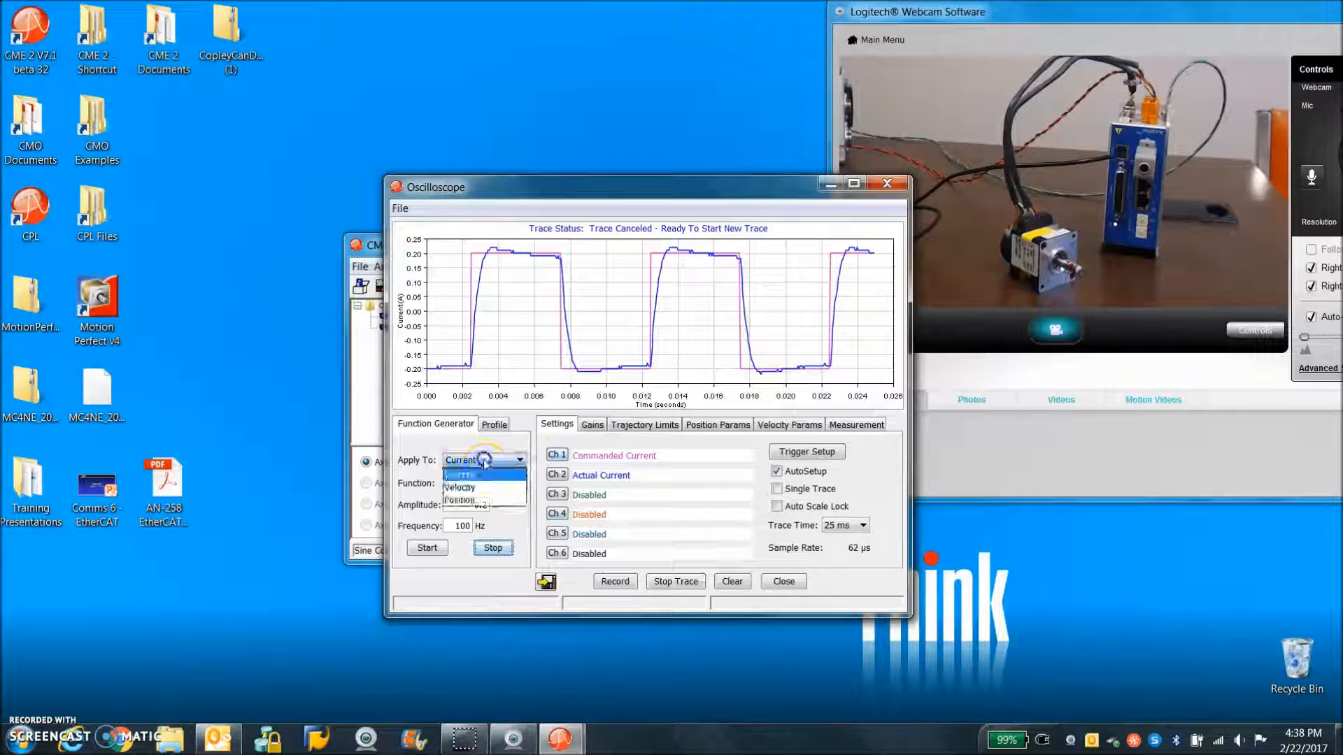
pyautogui.click(483, 484)
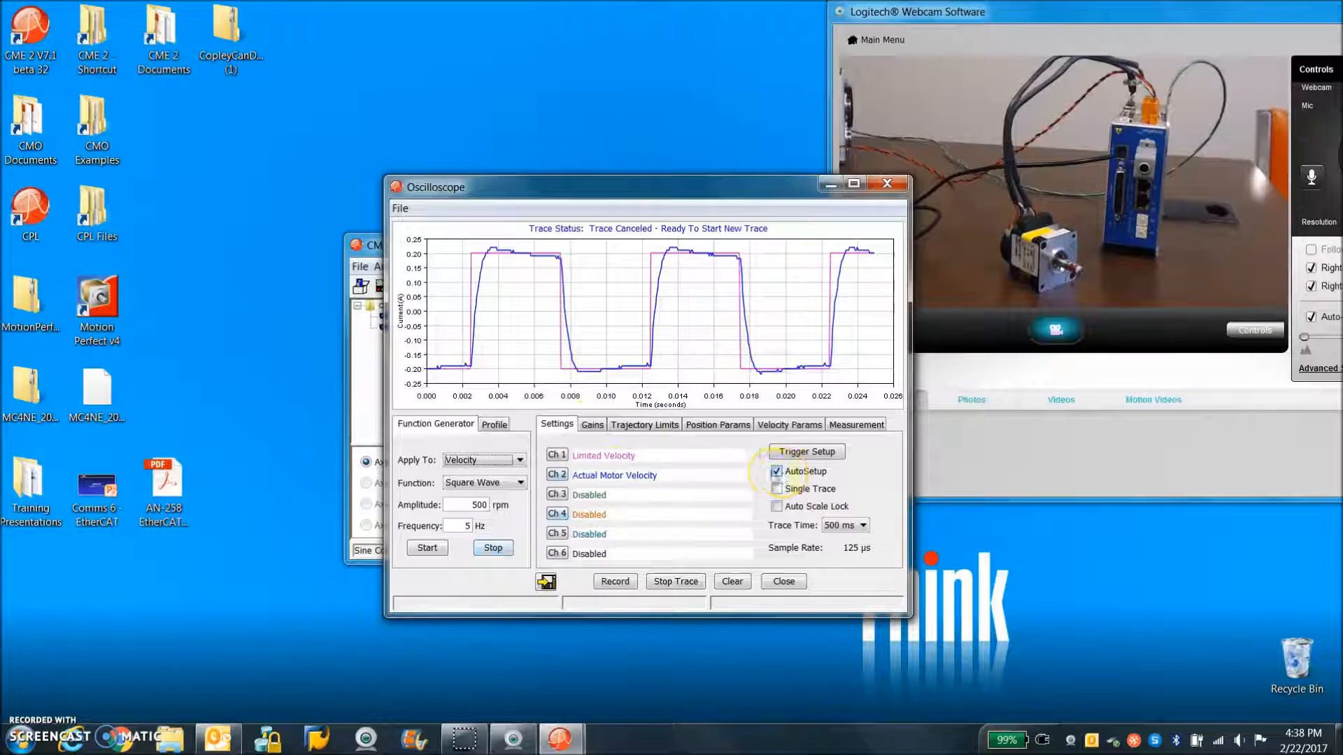
pyautogui.click(557, 494)
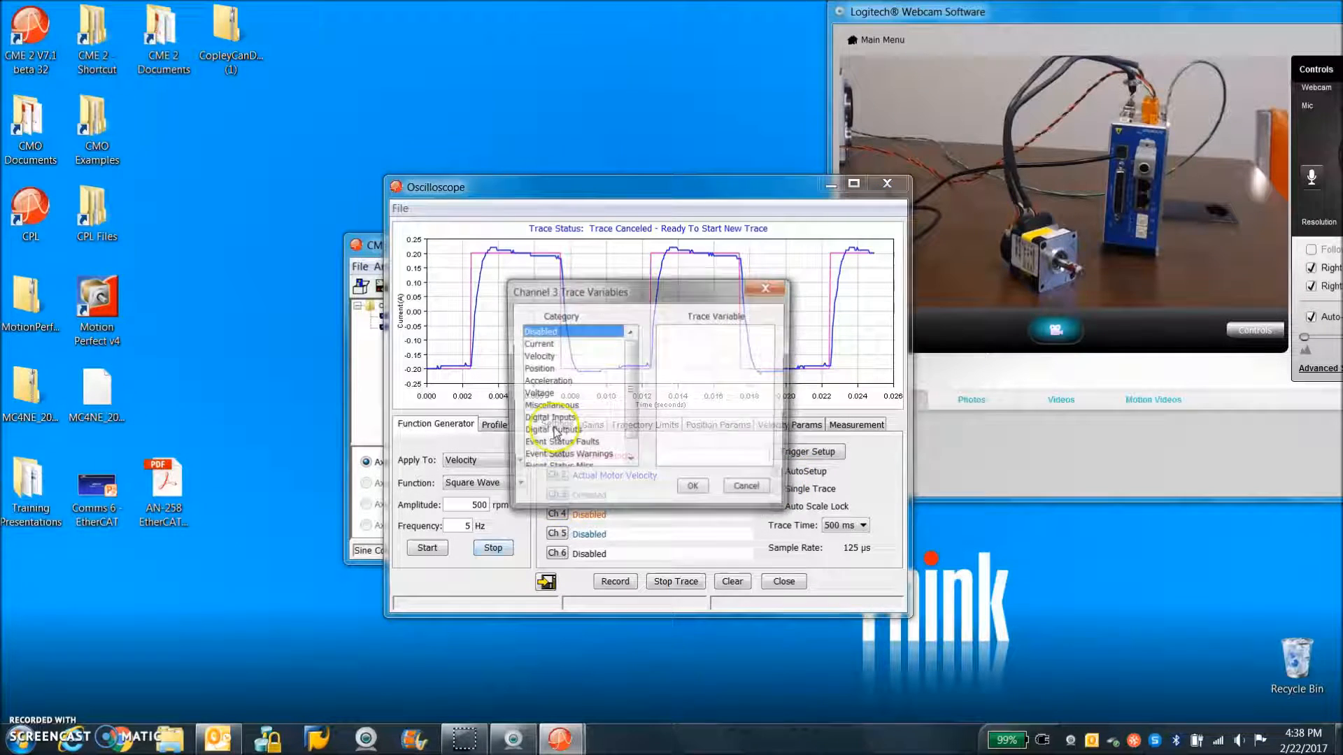
pyautogui.click(535, 343)
pyautogui.click(685, 343)
pyautogui.click(691, 490)
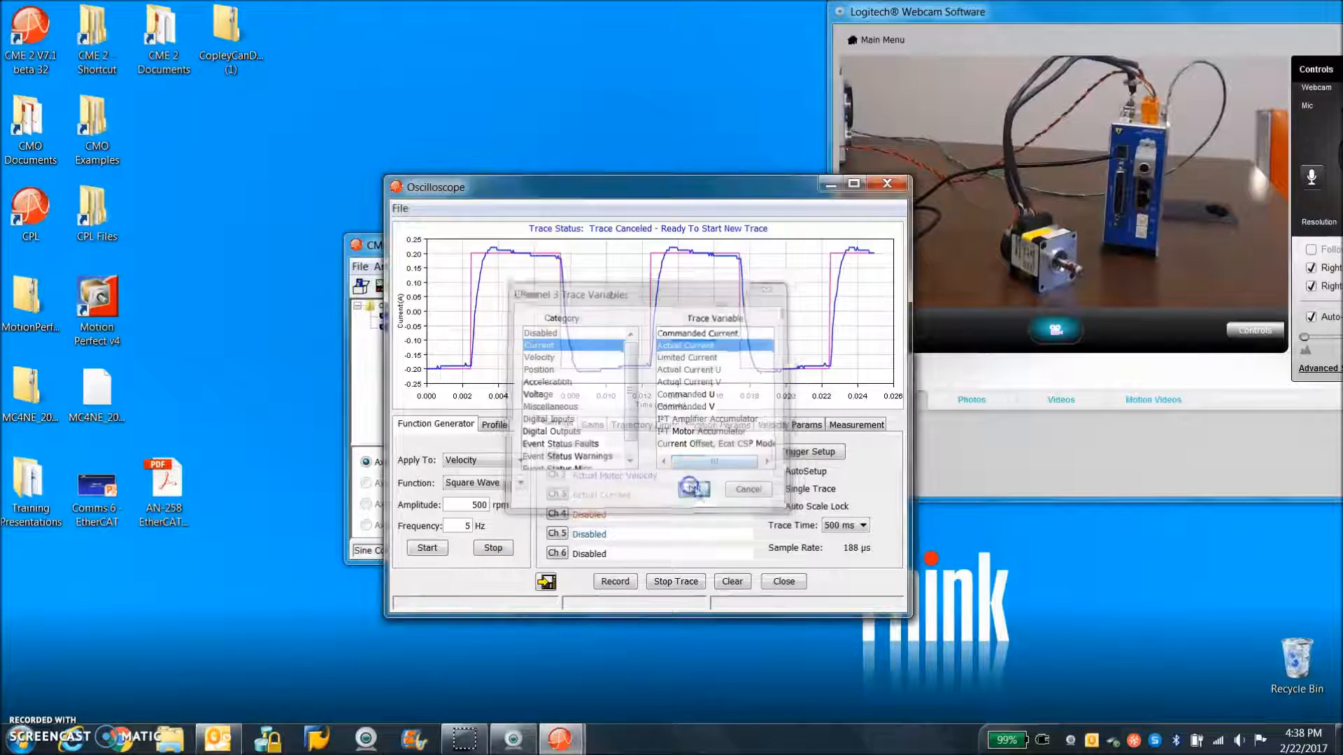
# Set the oscilloscope's velocity acceleration and deceleration limits to 400 rps² and return to the trace settings
pyautogui.click(805, 425)
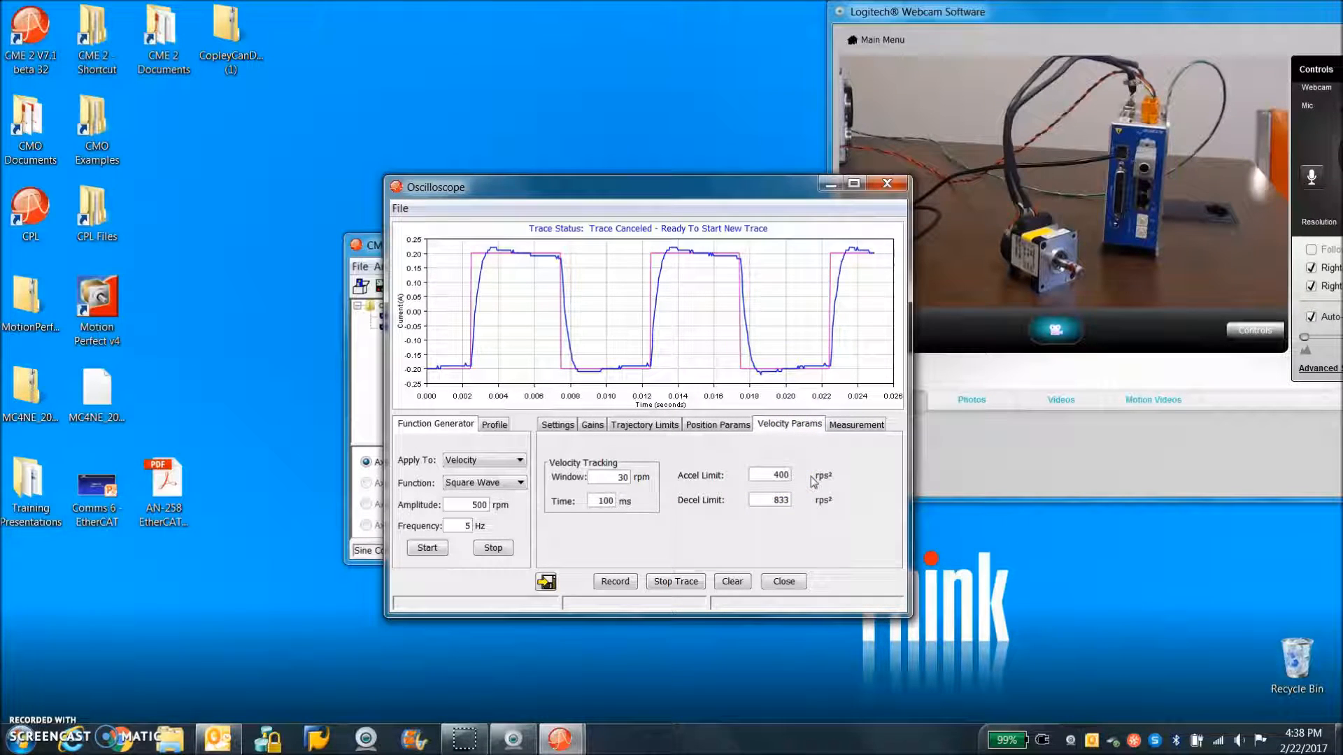
pyautogui.doubleClick(769, 499)
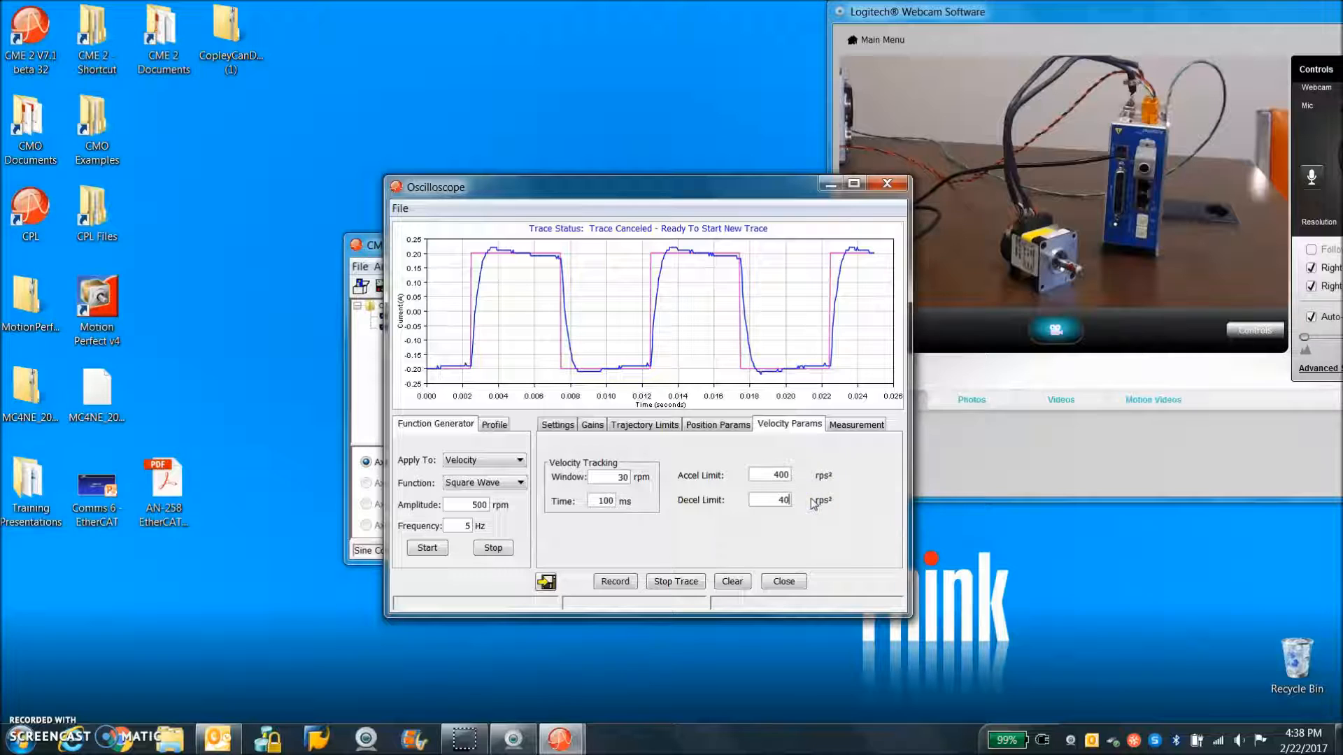
pyautogui.click(558, 426)
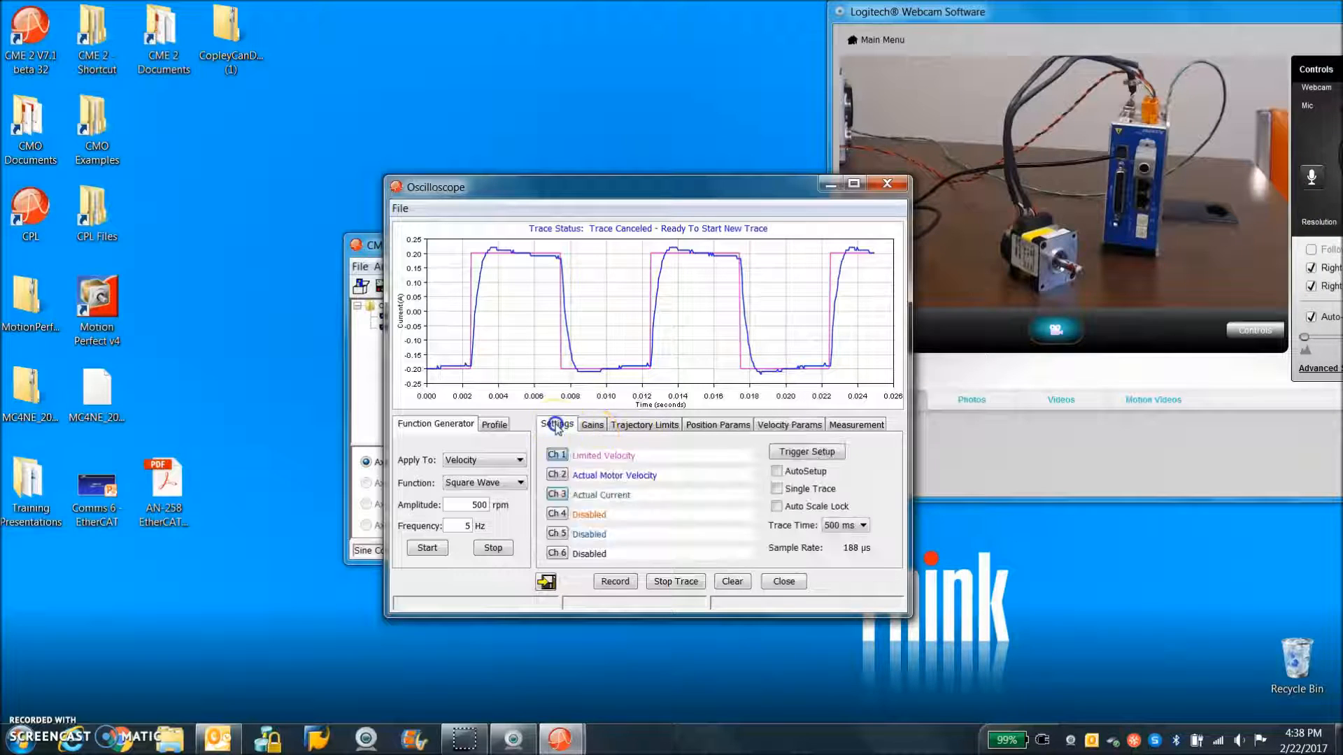
# Set the velocity square wave to 250 rpm at 3 Hz and start the function generator
pyautogui.click(465, 526)
pyautogui.write('3')
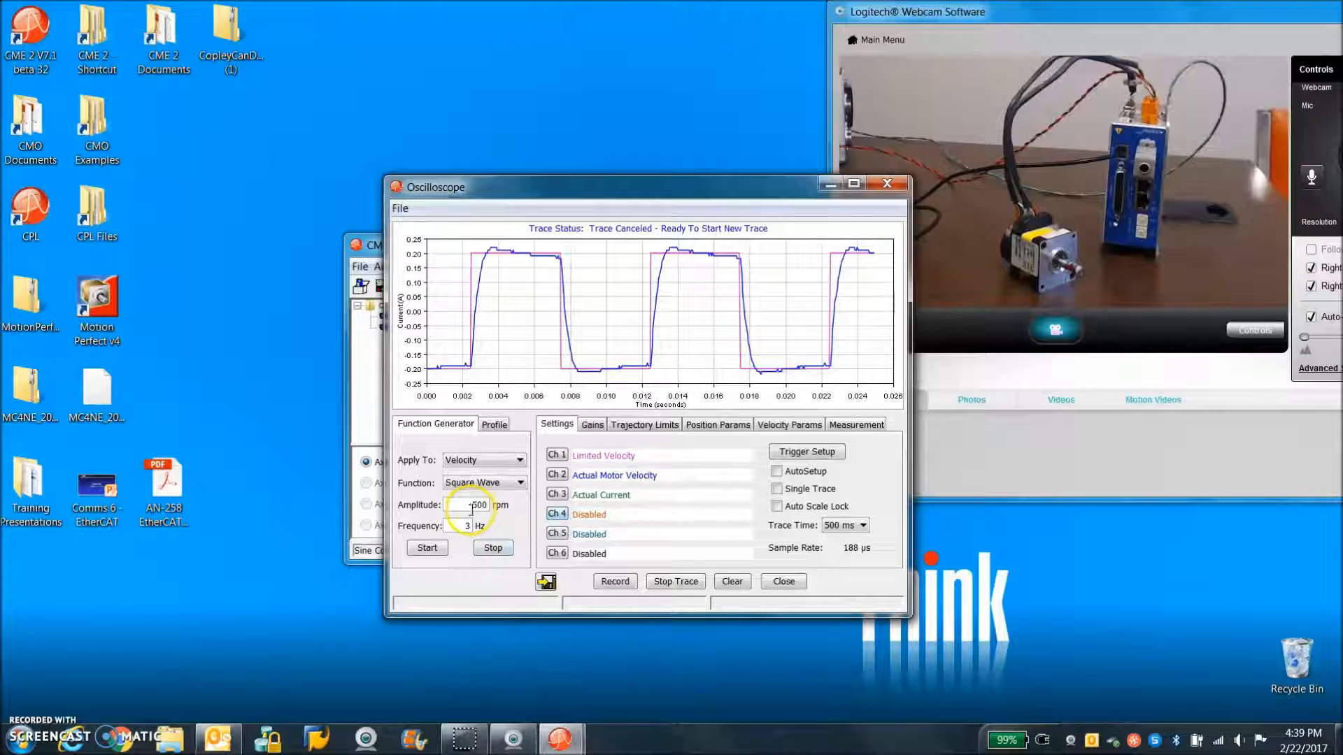
pyautogui.write('250')
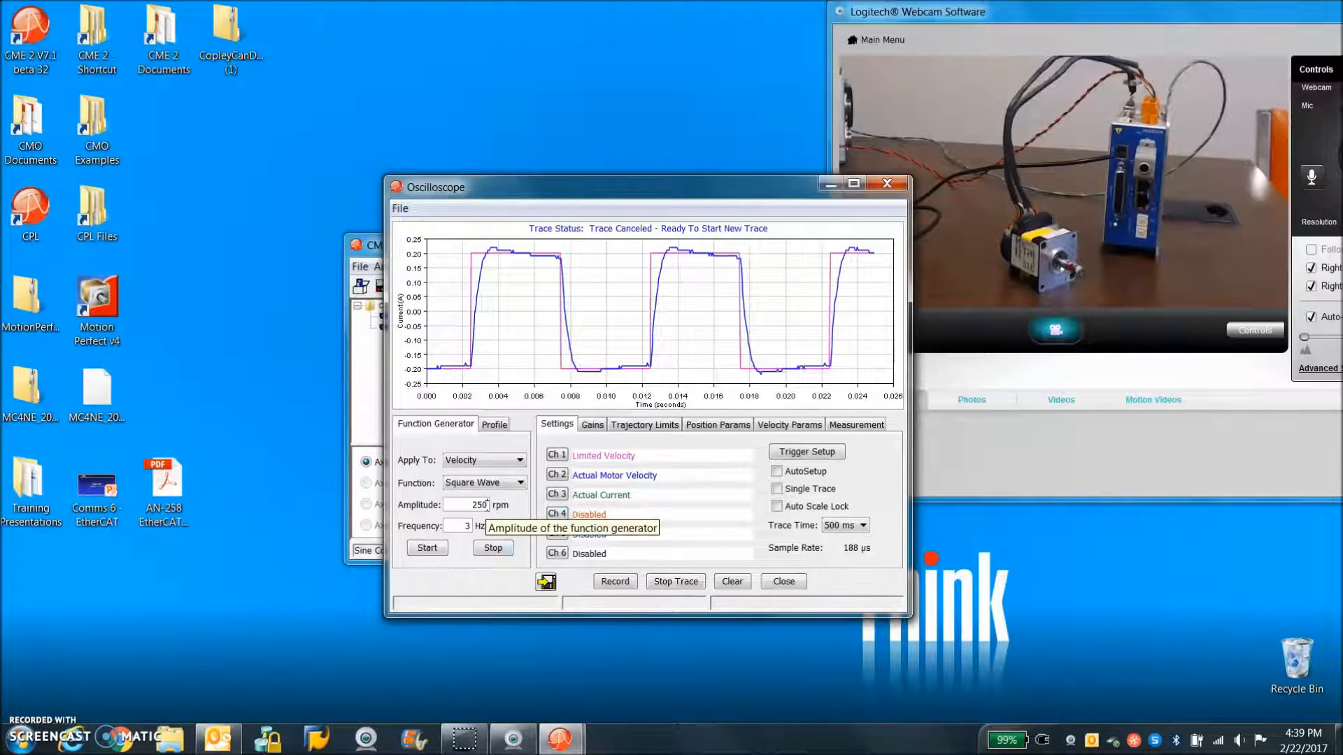
pyautogui.click(427, 548)
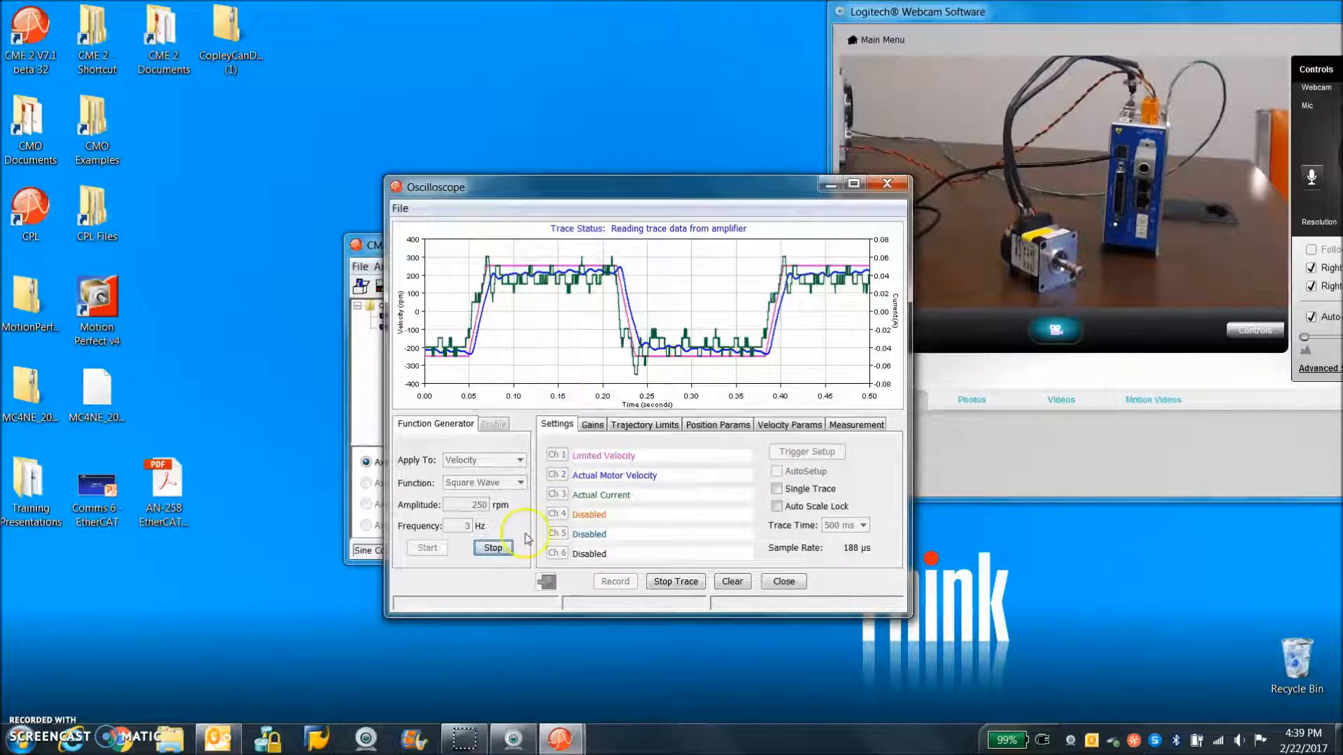
# Stop the function generator, raise the velocity square wave amplitude to 500 rpm and restart it
pyautogui.click(492, 549)
pyautogui.doubleClick(479, 505)
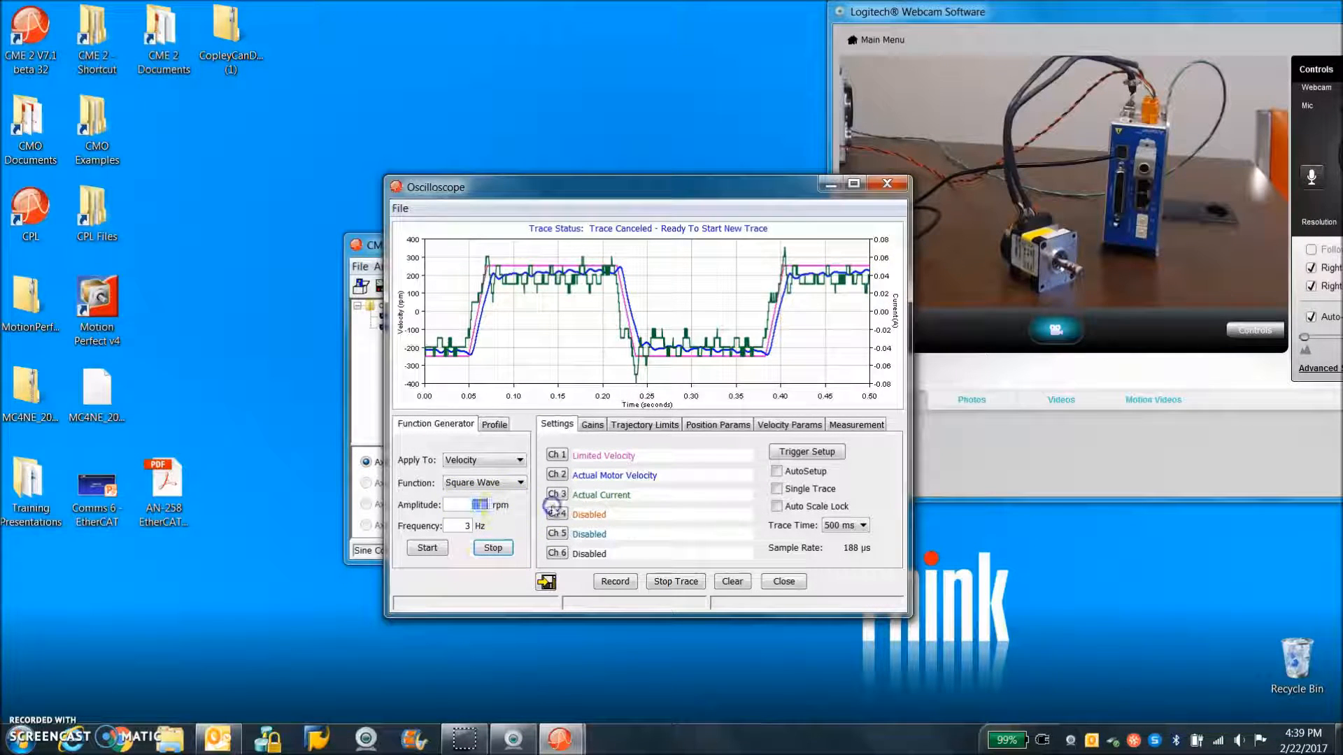
pyautogui.click(427, 549)
# Show the oscilloscope gains, move its window clear of the main window and set the velocity loop gain Vp to 150
pyautogui.click(591, 424)
pyautogui.click(752, 489)
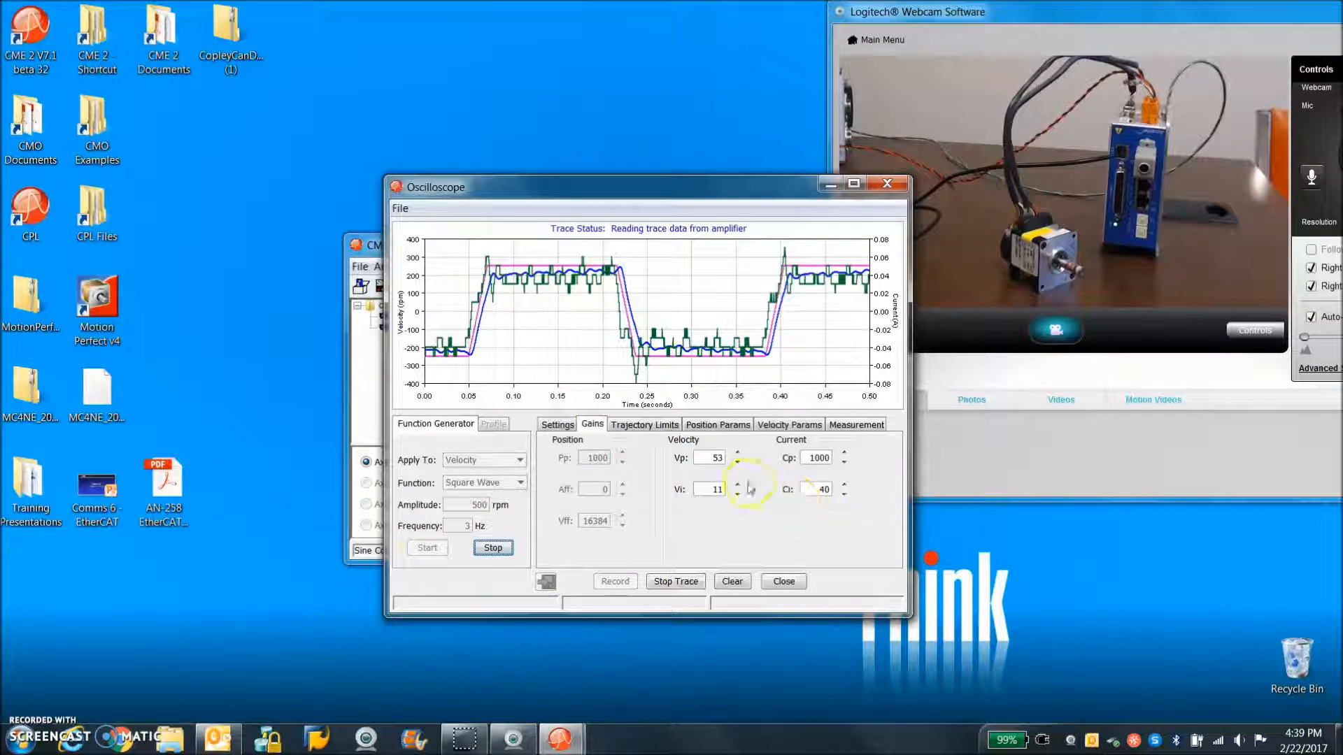
pyautogui.moveTo(685, 196); pyautogui.dragTo(1109, 323)
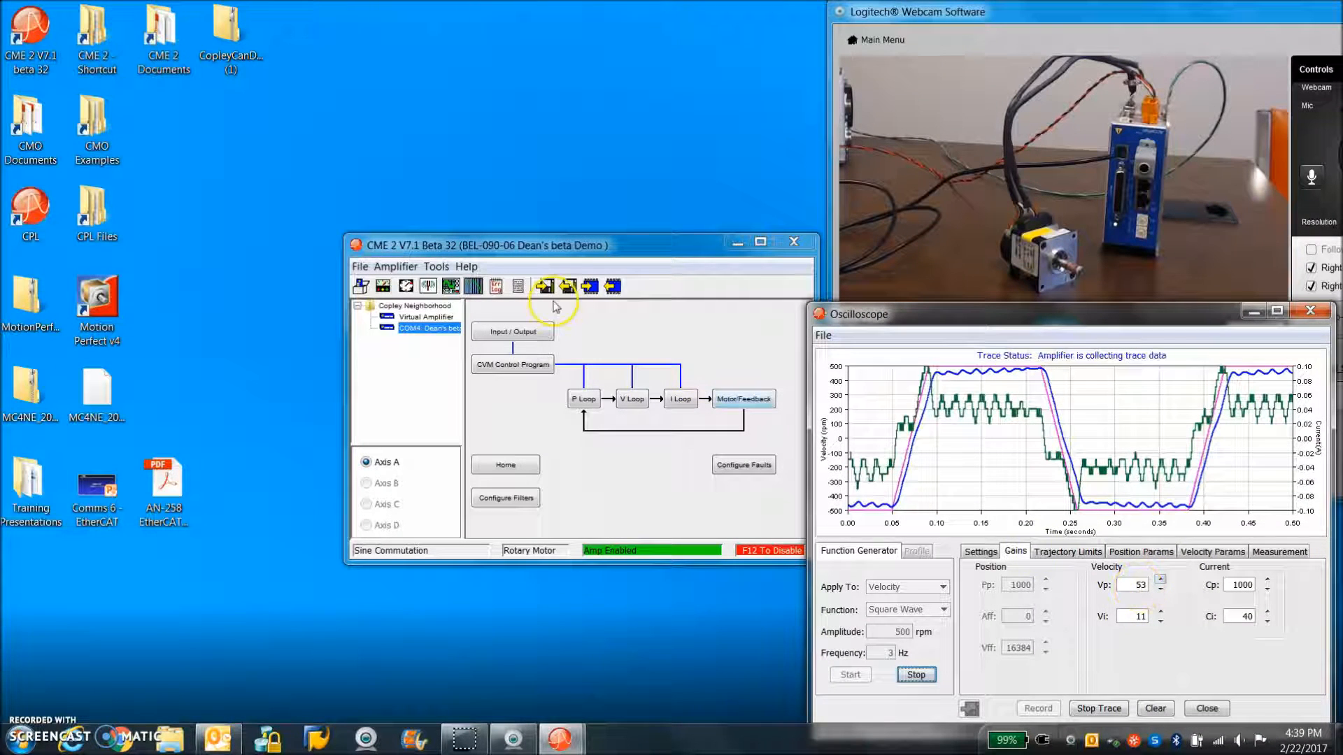
pyautogui.doubleClick(1146, 585)
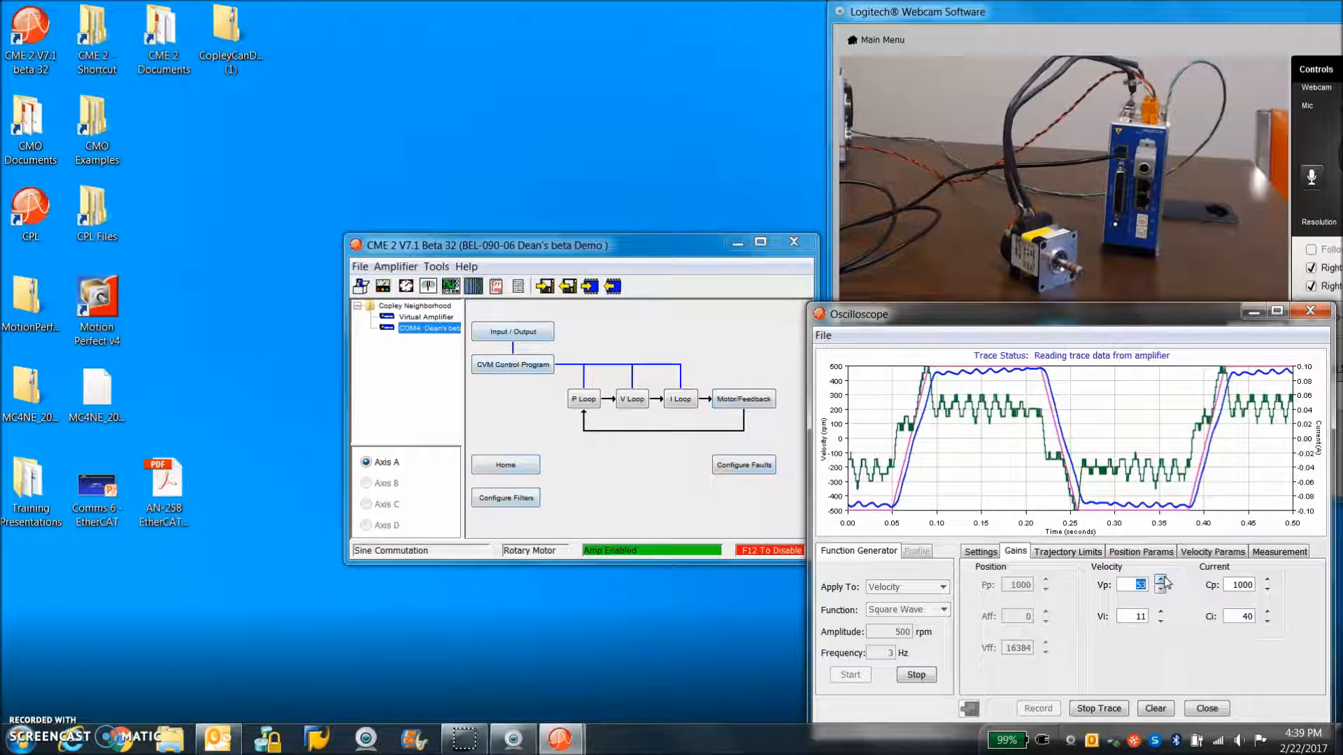
pyautogui.press('Tab')
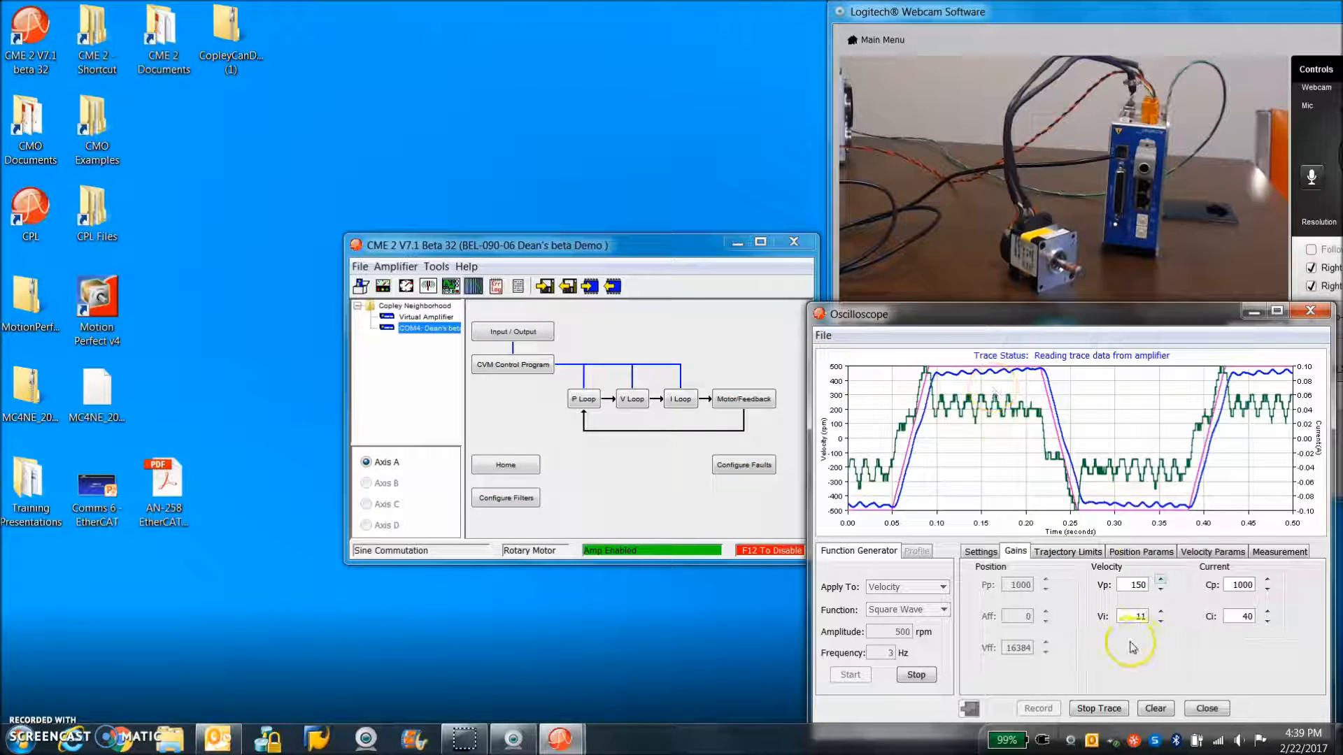
# Try a velocity loop Vp gain of 300 and return it to 150
pyautogui.doubleClick(1133, 584)
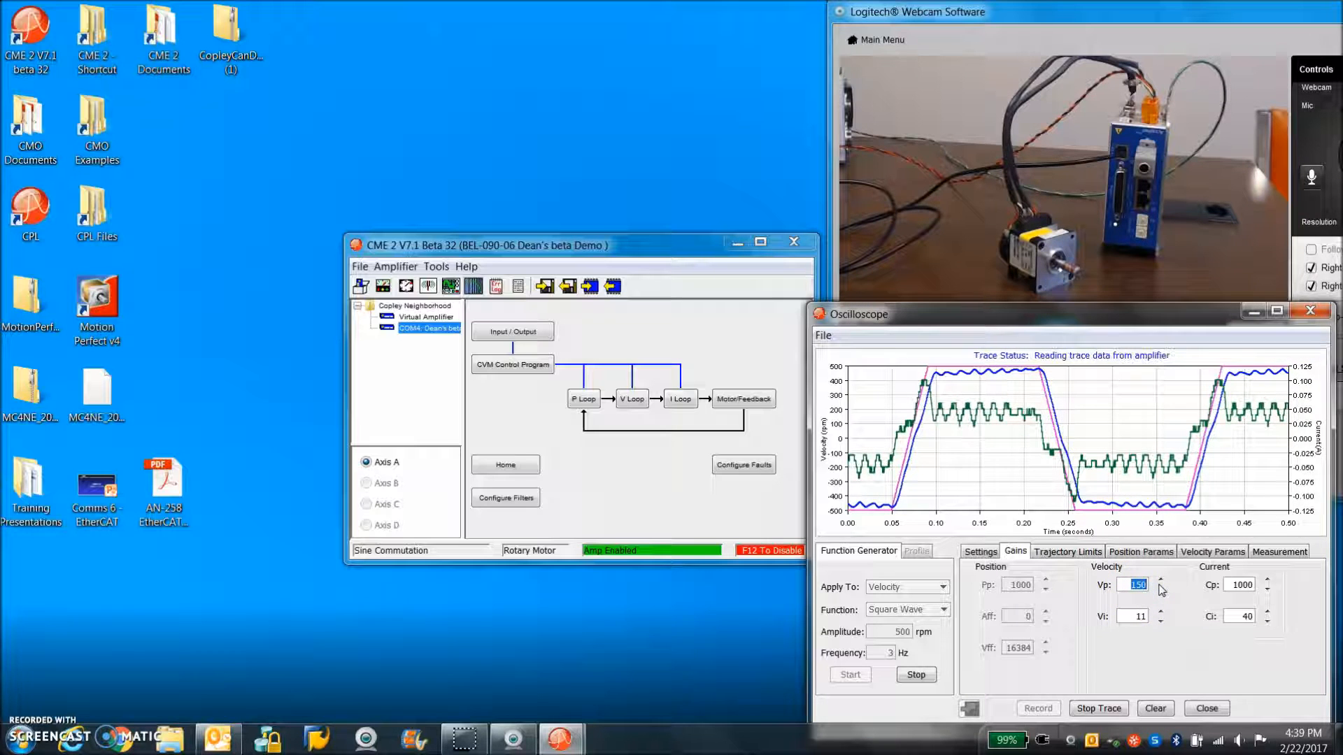
pyautogui.write('300')
pyautogui.press('Tab')
pyautogui.moveTo(1127, 586); pyautogui.dragTo(1160, 588)
pyautogui.write('150')
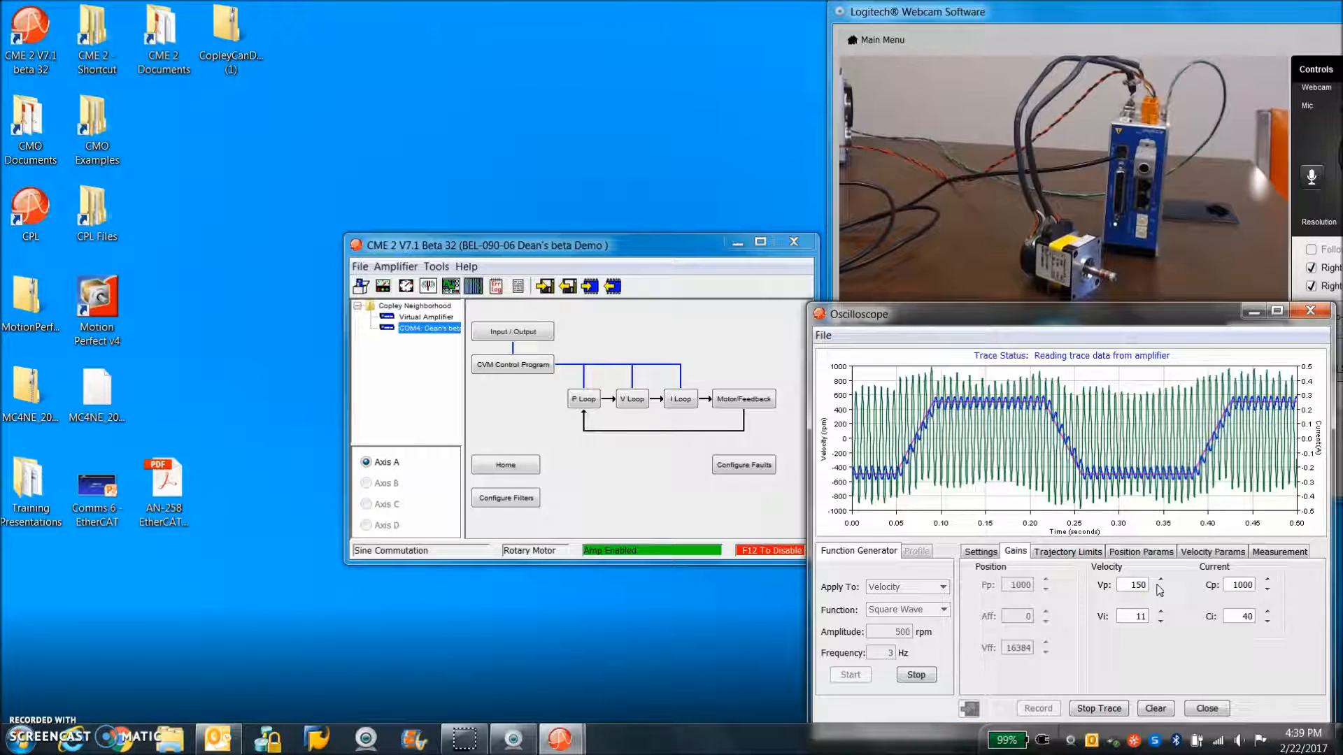
pyautogui.click(1165, 502)
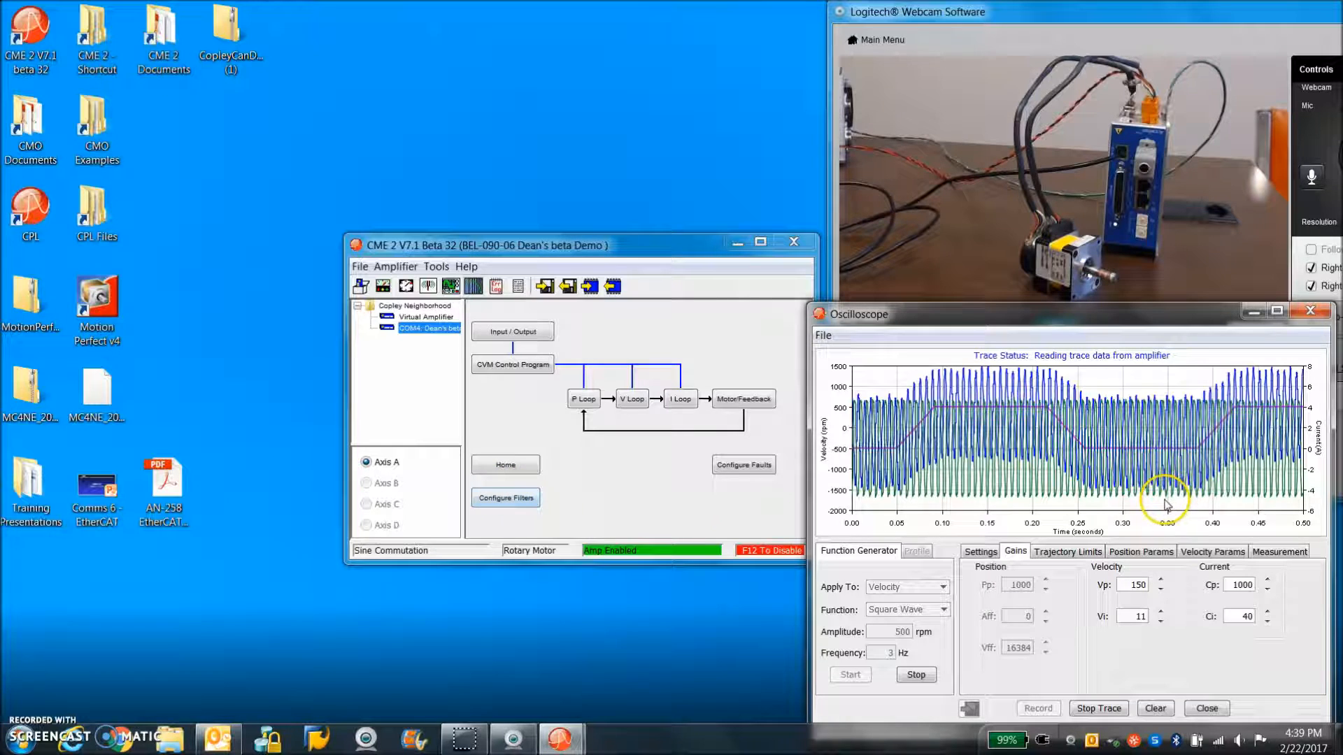
# Open the filter configuration beside the oscilloscope and reduce the velocity loop gain Vp to 100
pyautogui.click(505, 498)
pyautogui.moveTo(608, 210); pyautogui.dragTo(530, 218)
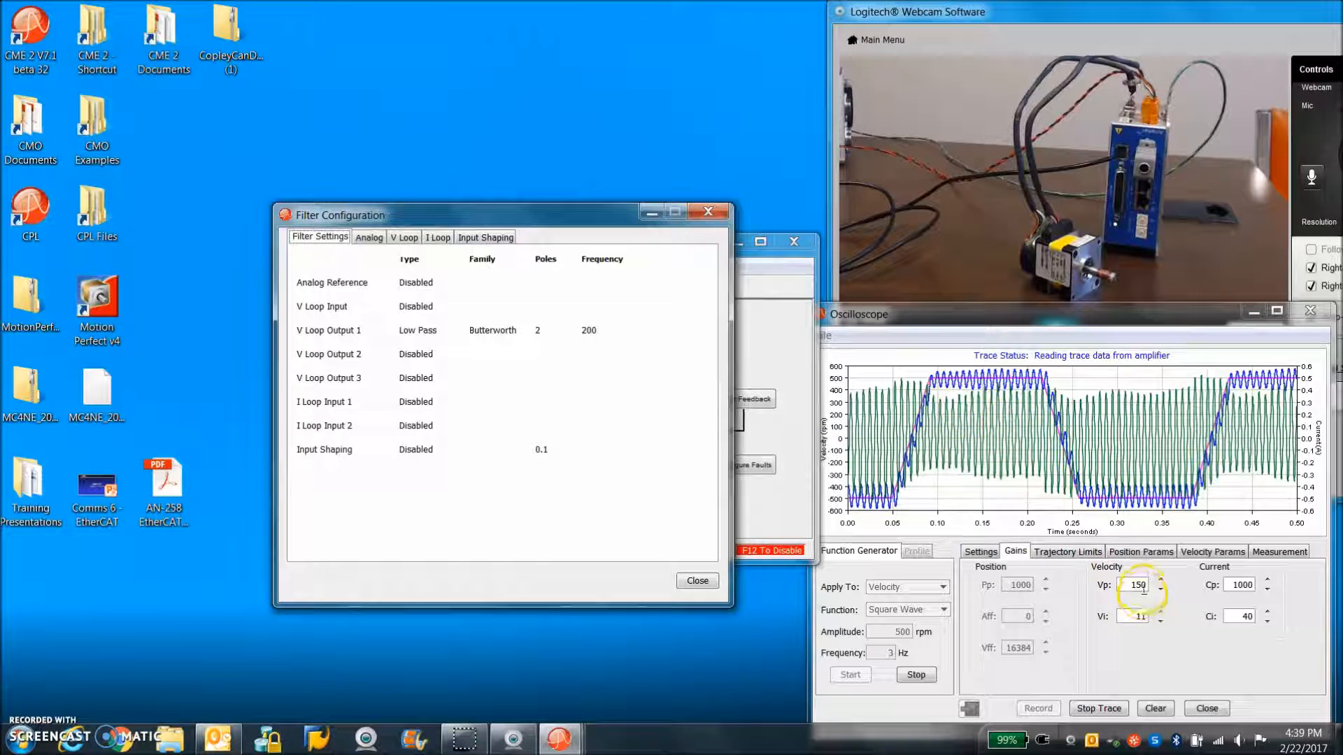
pyautogui.click(1166, 586)
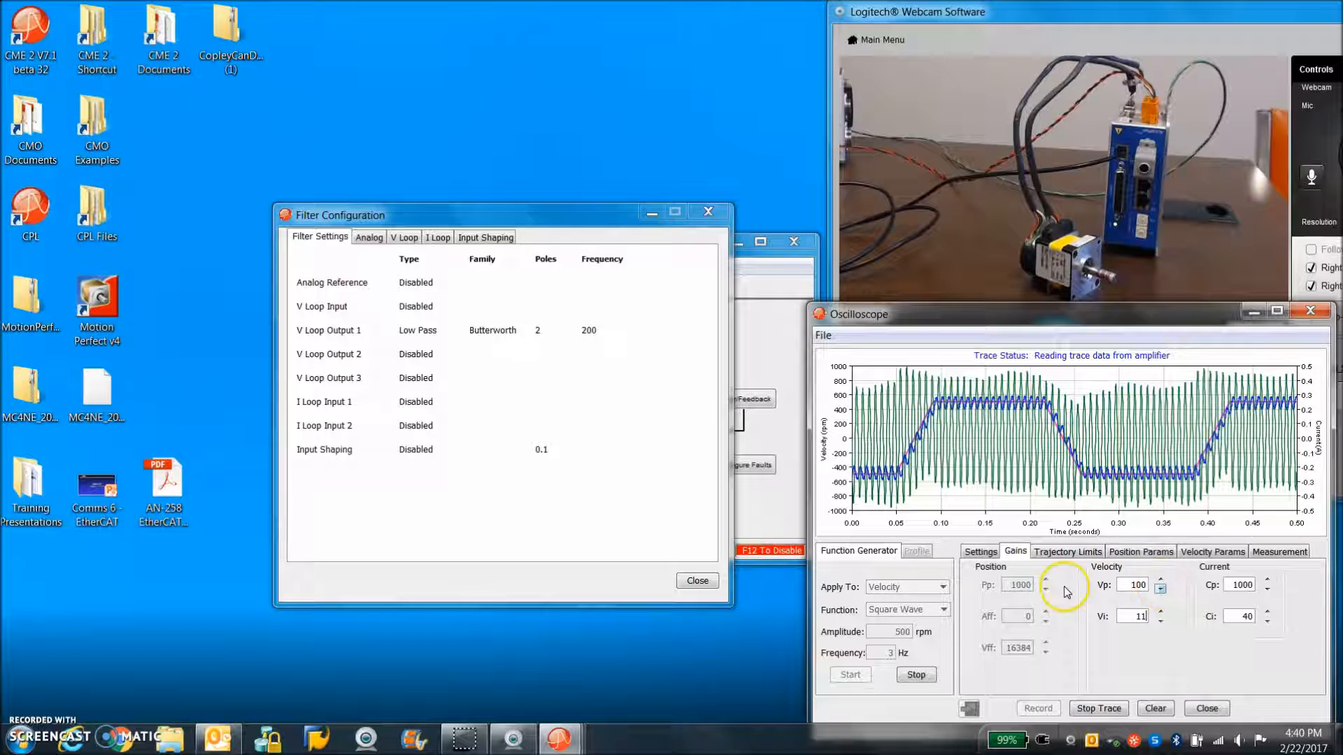
# Change the velocity loop's Output Filter 1 to a 1-pole Butterworth low pass, apply it and close the filter configuration
pyautogui.moveTo(600, 218); pyautogui.dragTo(601, 231)
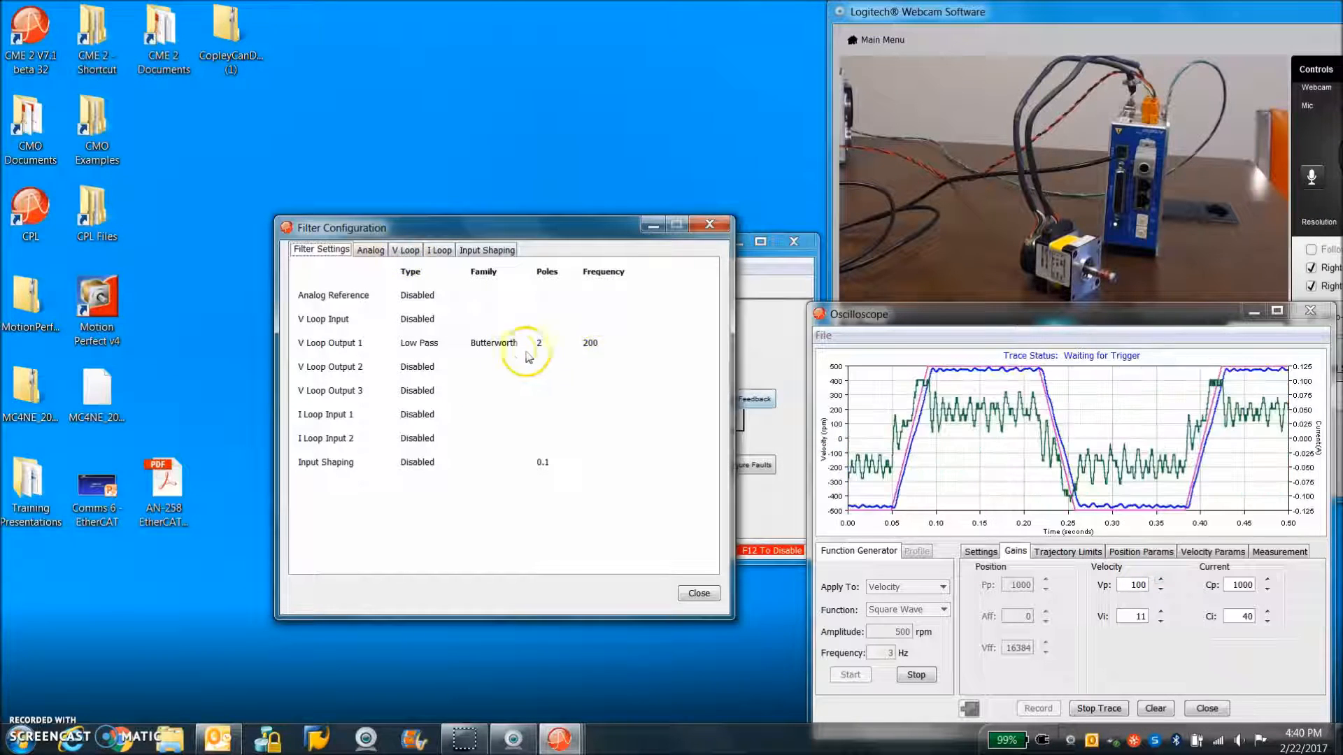
pyautogui.click(404, 249)
pyautogui.click(454, 443)
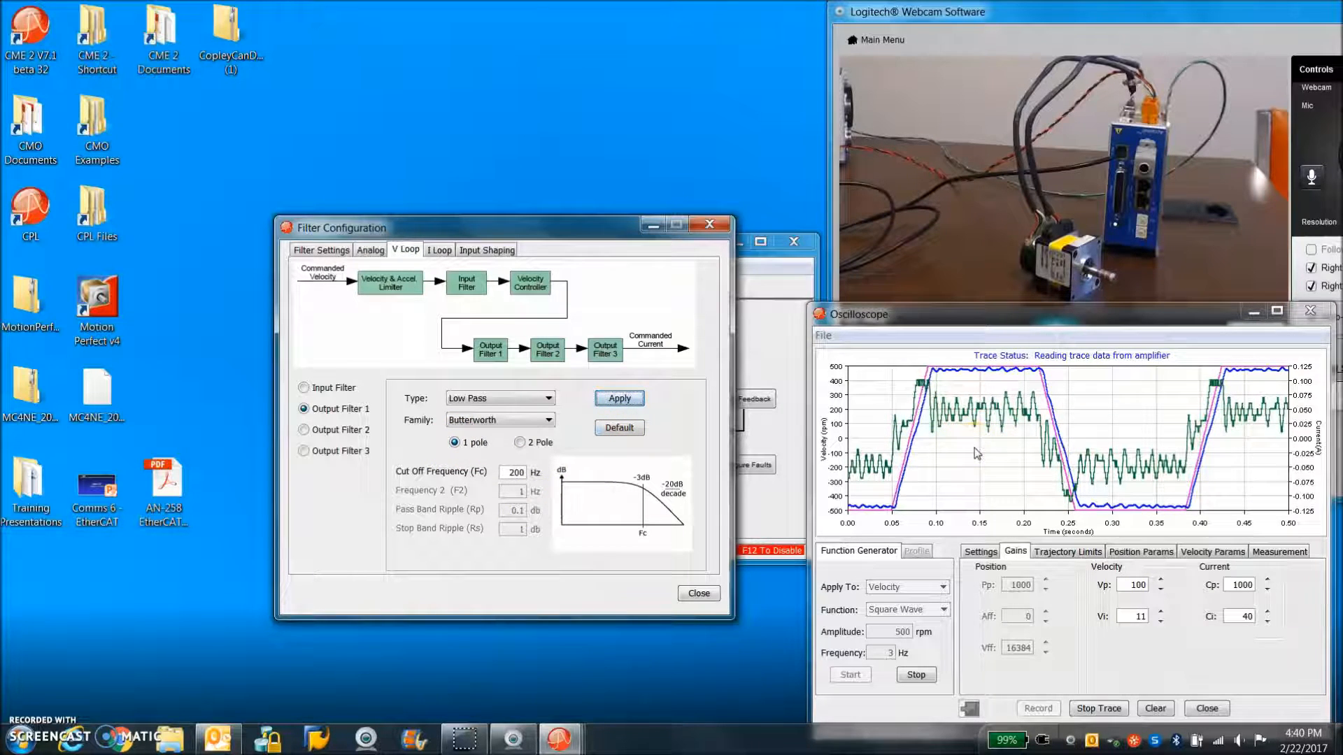
pyautogui.click(639, 402)
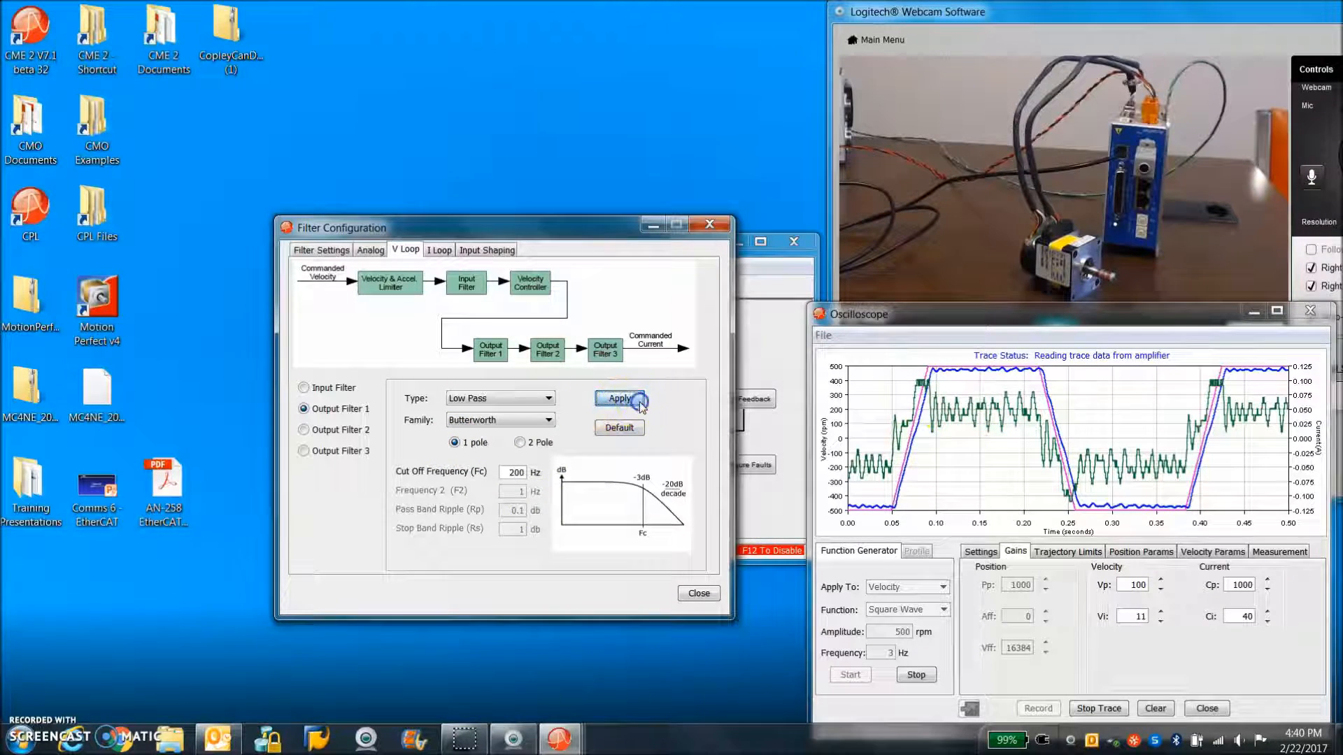
pyautogui.click(697, 592)
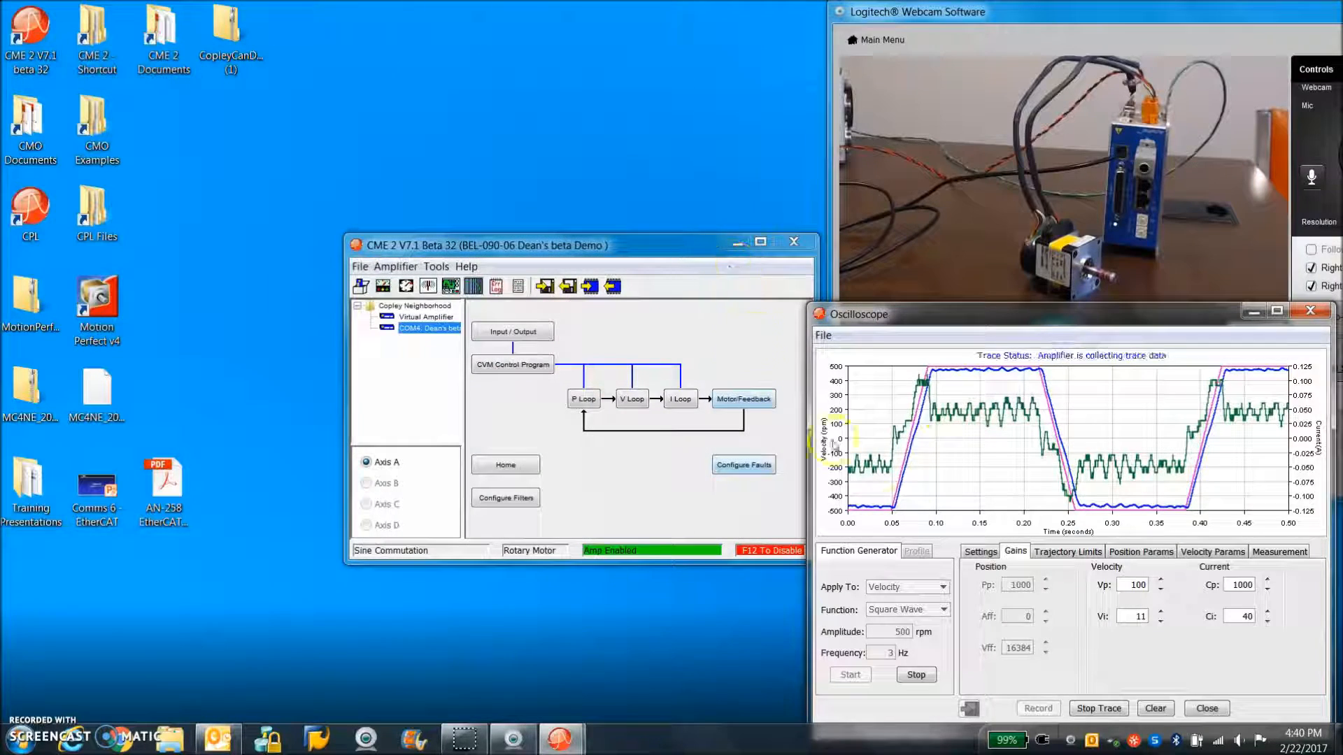
pyautogui.click(632, 398)
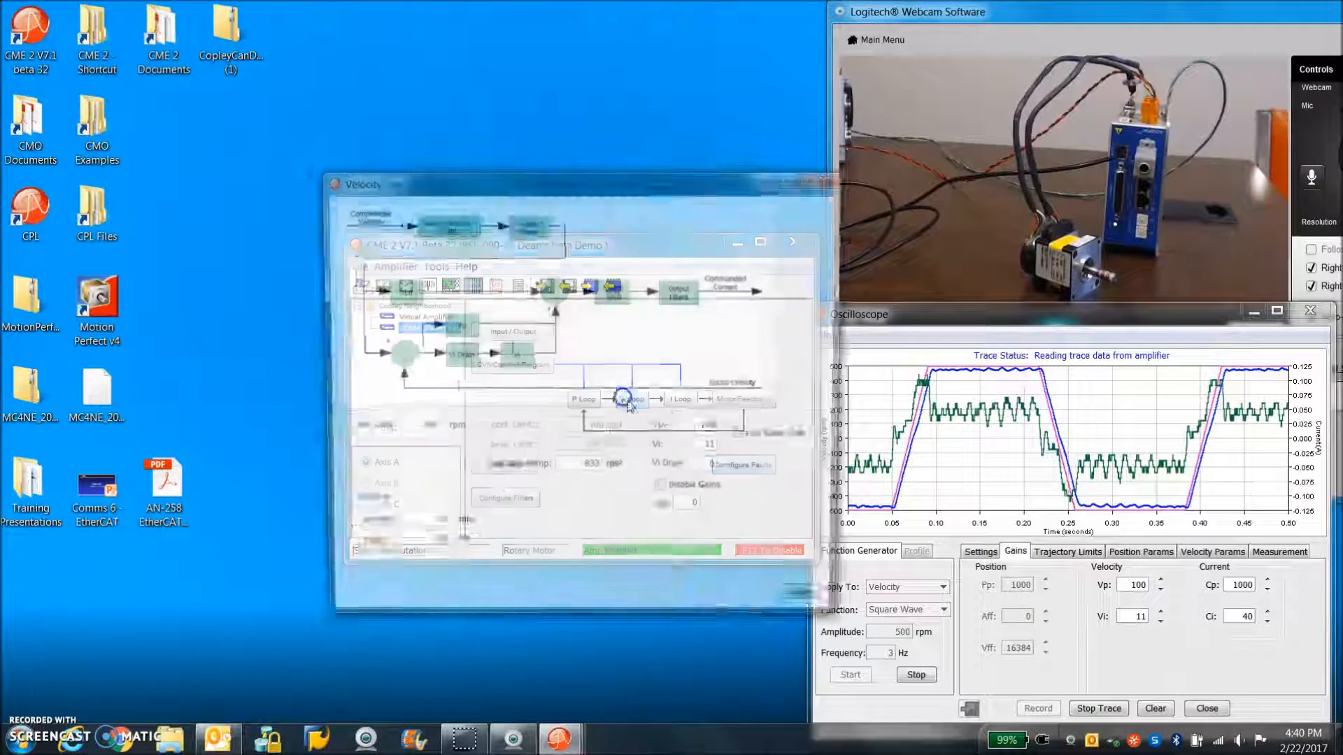
pyautogui.click(823, 178)
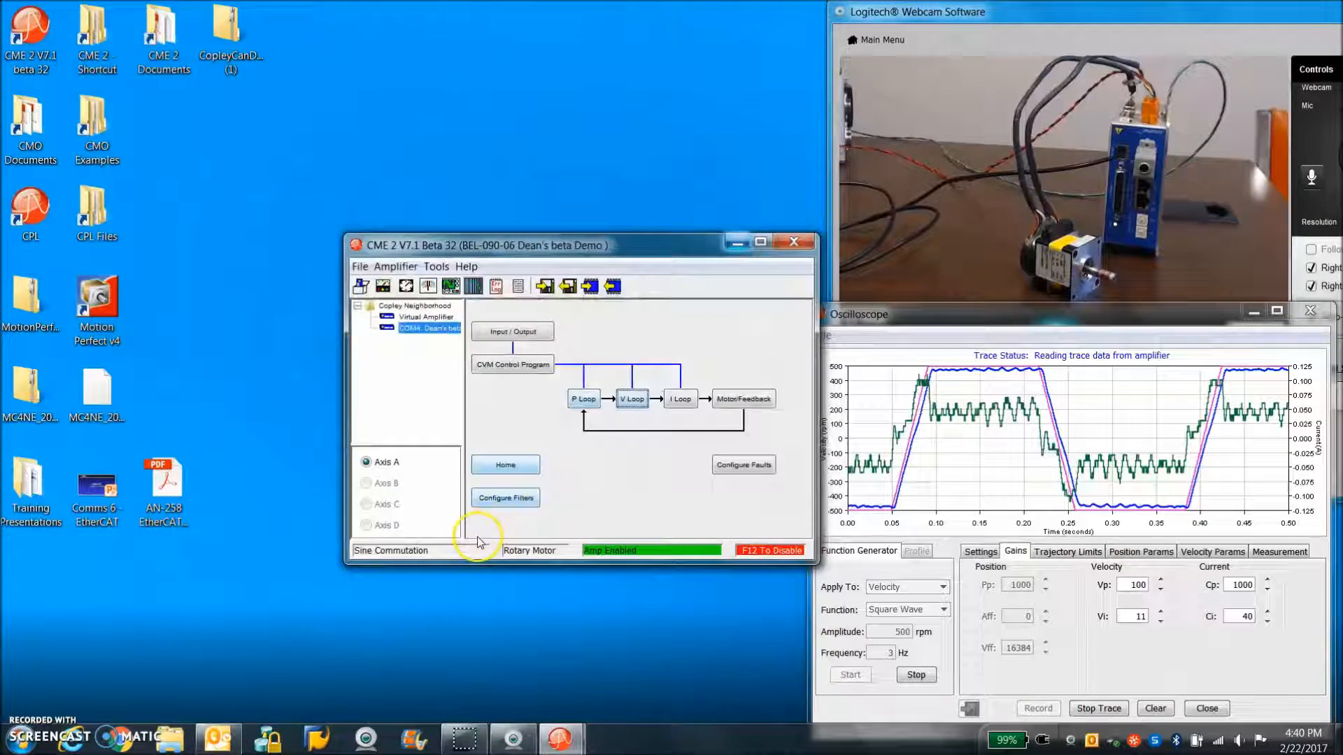
pyautogui.click(503, 467)
pyautogui.click(753, 231)
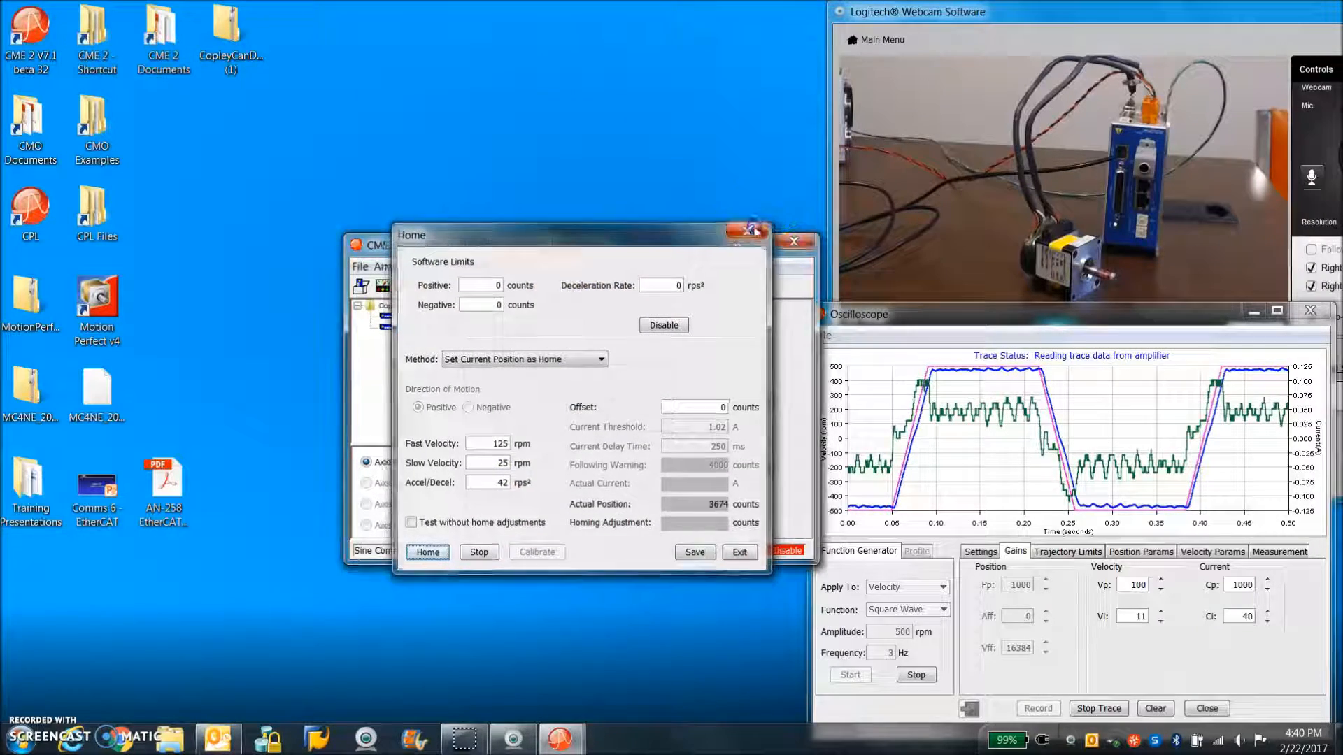
# Set the cutoff frequency of the velocity loop's Output Filter 1 to 400 Hz, apply it and close the filter configuration
pyautogui.click(505, 492)
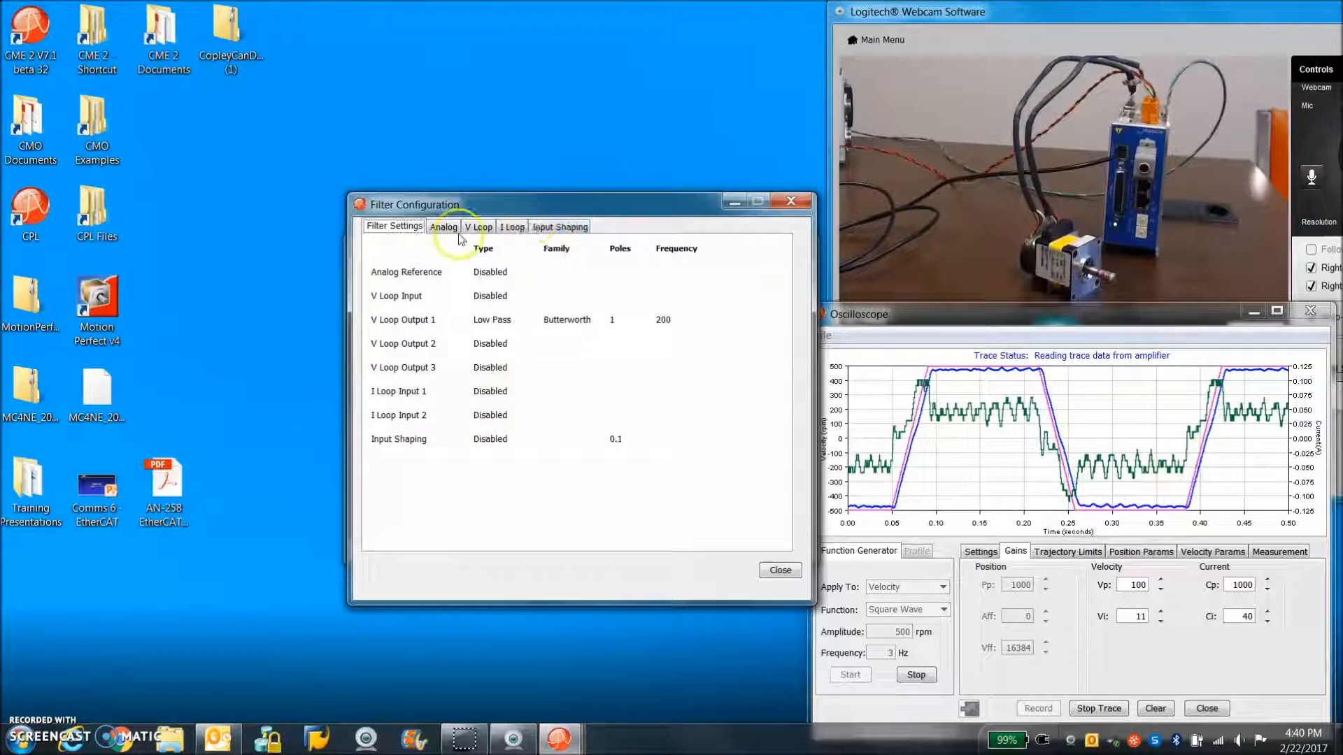
pyautogui.click(476, 228)
pyautogui.click(585, 449)
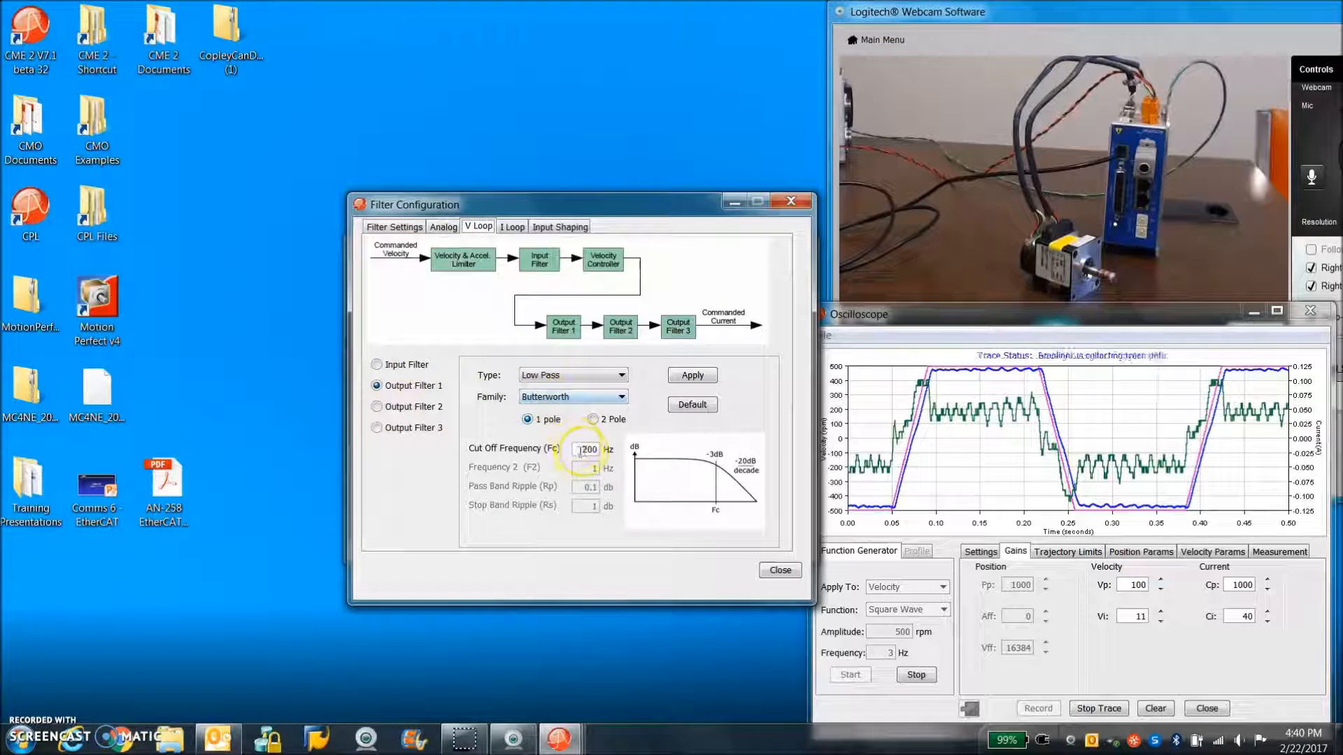
pyautogui.moveTo(579, 449); pyautogui.dragTo(587, 450)
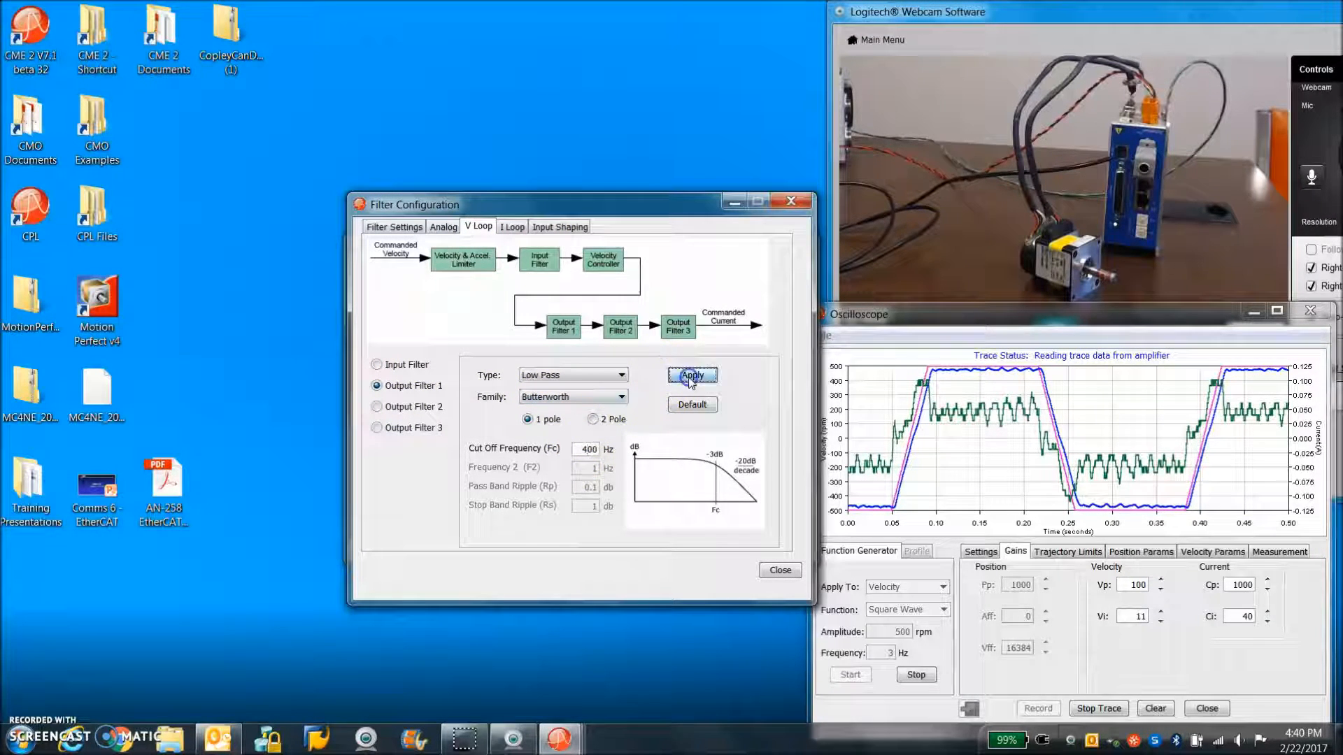
pyautogui.click(786, 204)
# Set the velocity loop gains to Vp 150 and Vi 50 while the square wave runs
pyautogui.click(1138, 584)
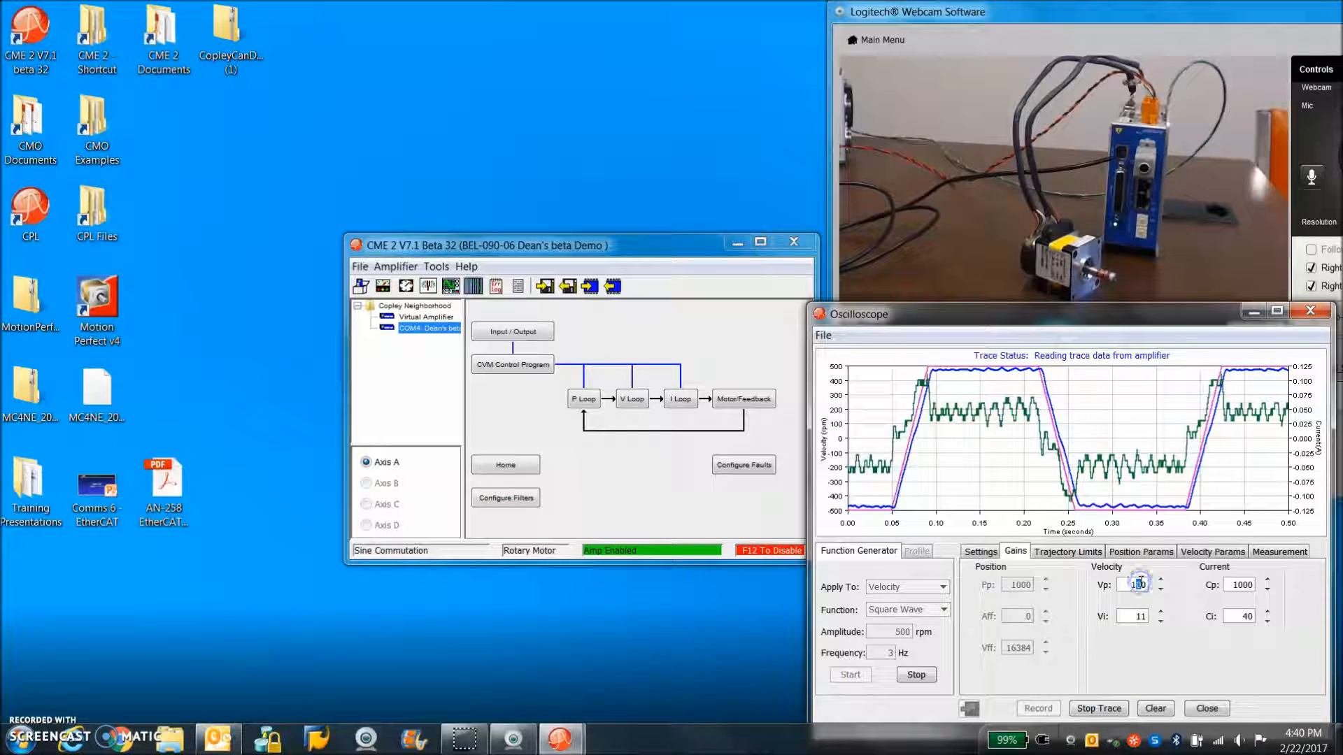
pyautogui.click(1132, 586)
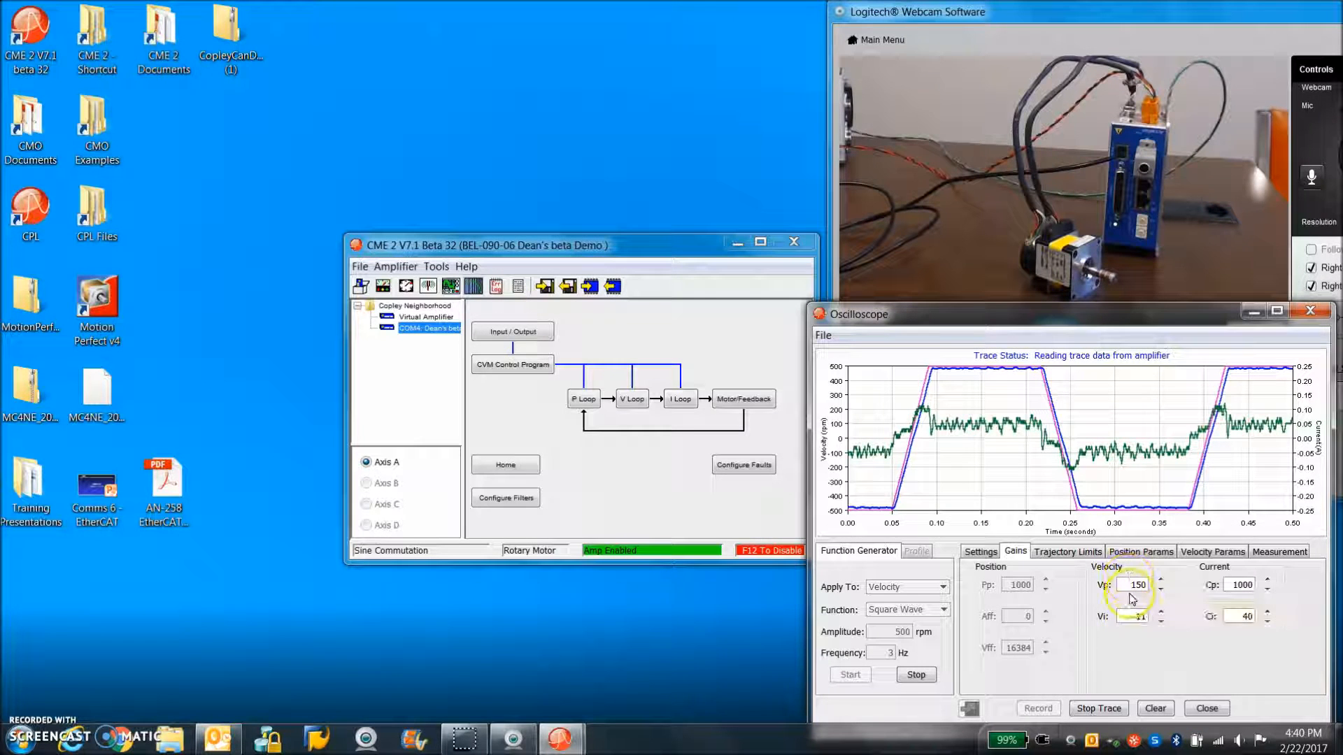
pyautogui.moveTo(1134, 619); pyautogui.dragTo(1166, 622)
pyautogui.write('50')
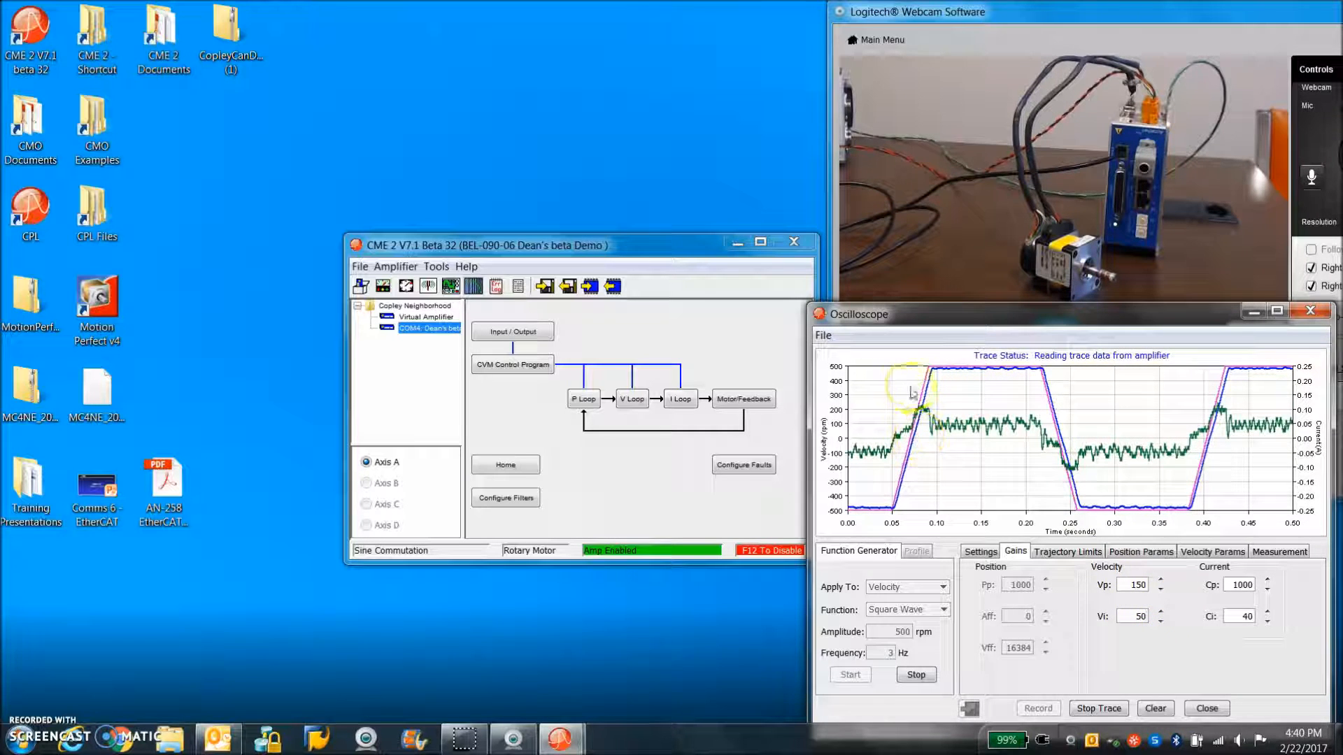
pyautogui.moveTo(1093, 385)
pyautogui.mouseDown()
pyautogui.moveTo(915, 375)
pyautogui.moveTo(911, 357)
pyautogui.mouseUp()
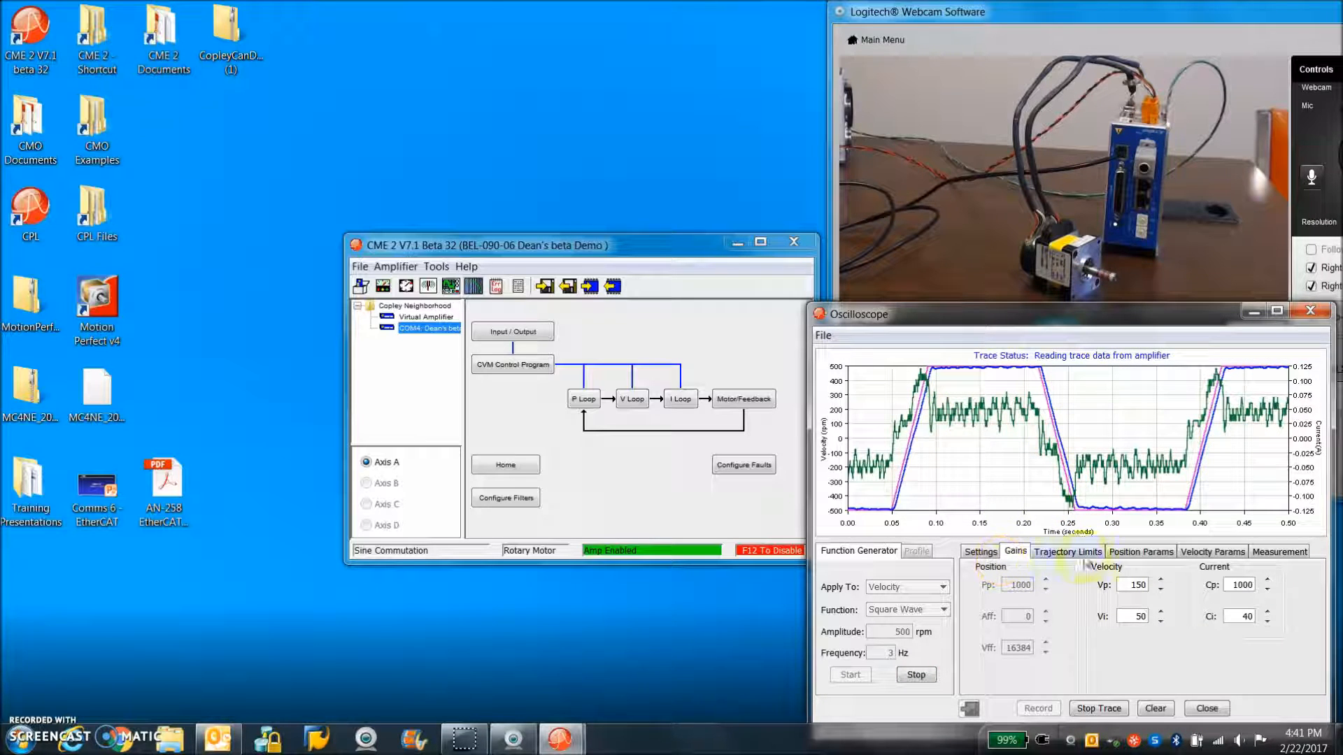
# Set the velocity acceleration and deceleration limits to 800 rps² and return to the trace settings
pyautogui.click(1212, 552)
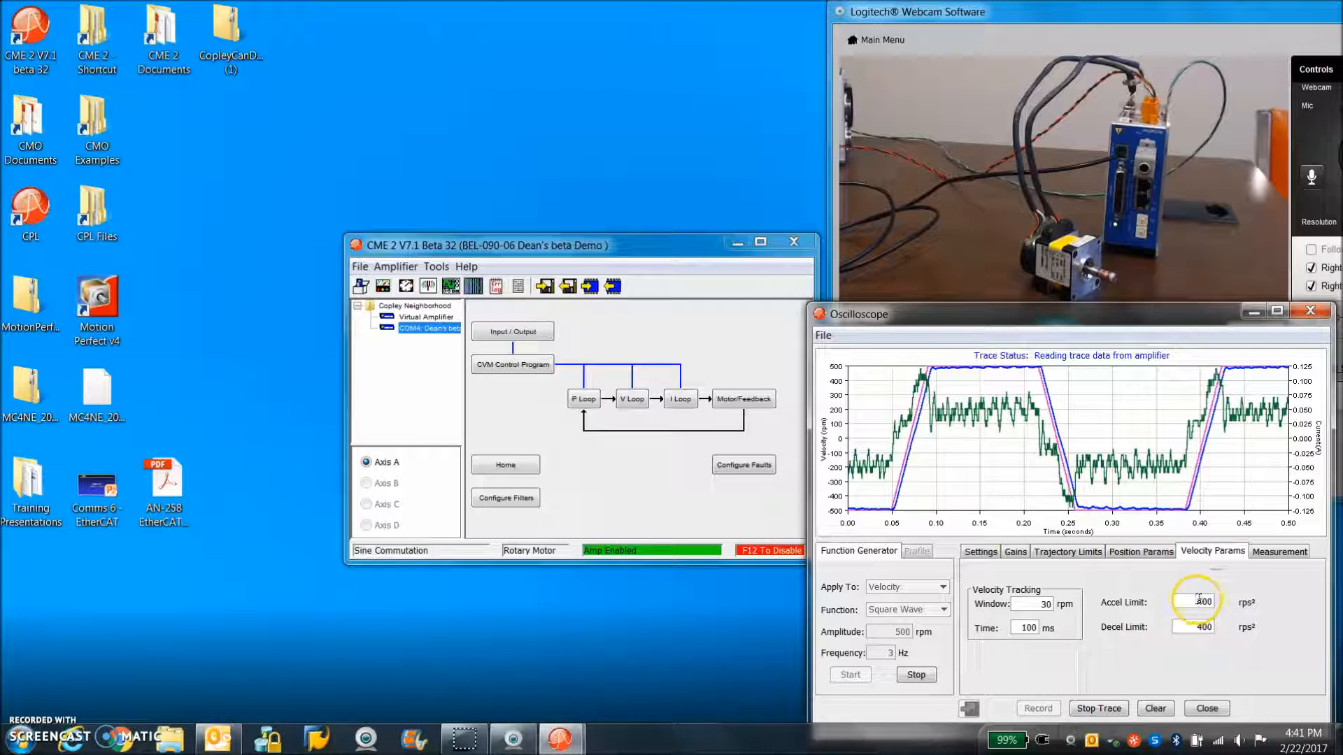
pyautogui.write('800')
pyautogui.click(1198, 626)
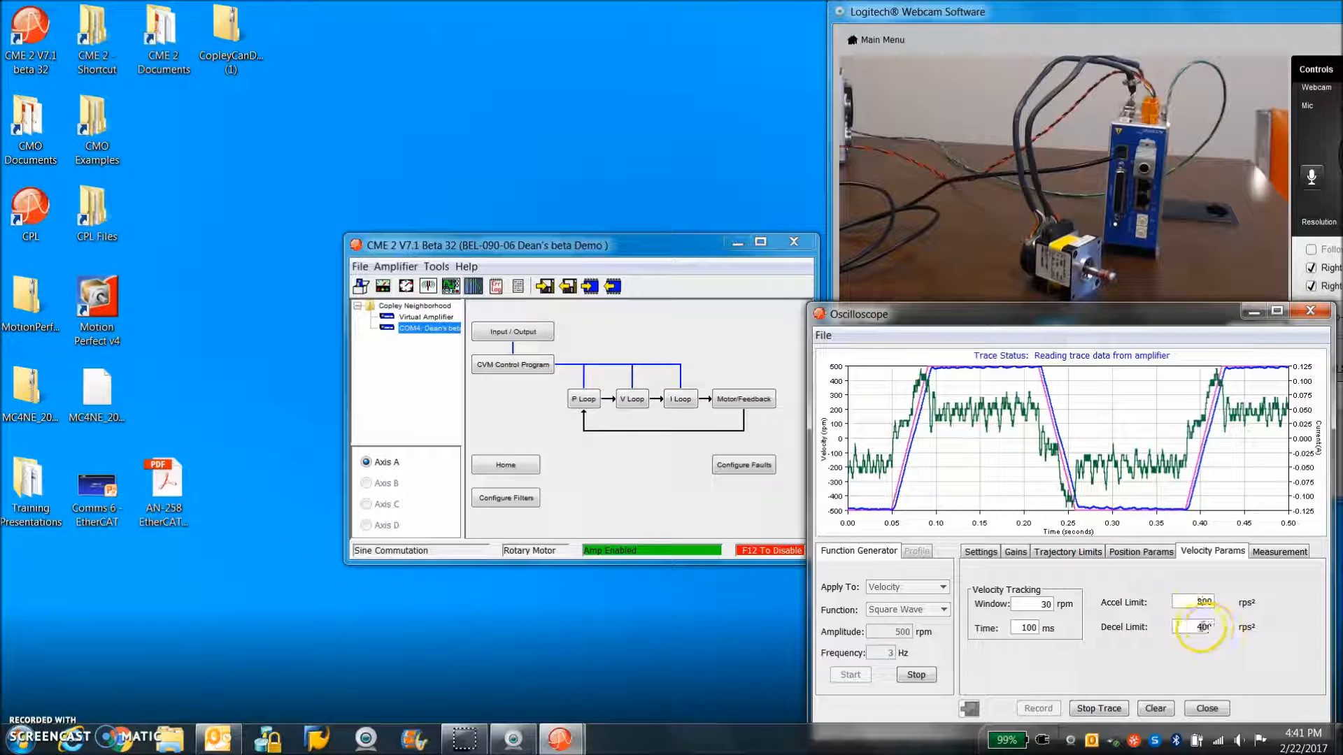
pyautogui.click(1122, 552)
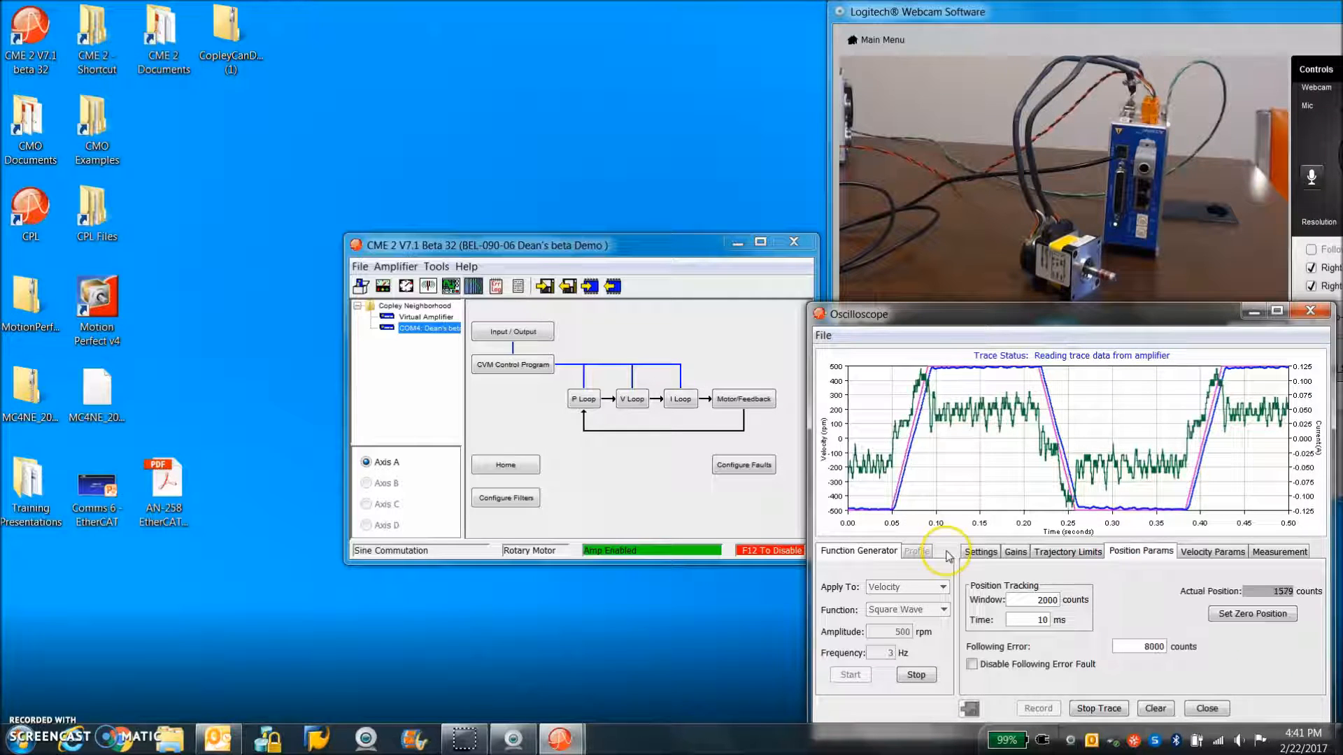
pyautogui.click(979, 551)
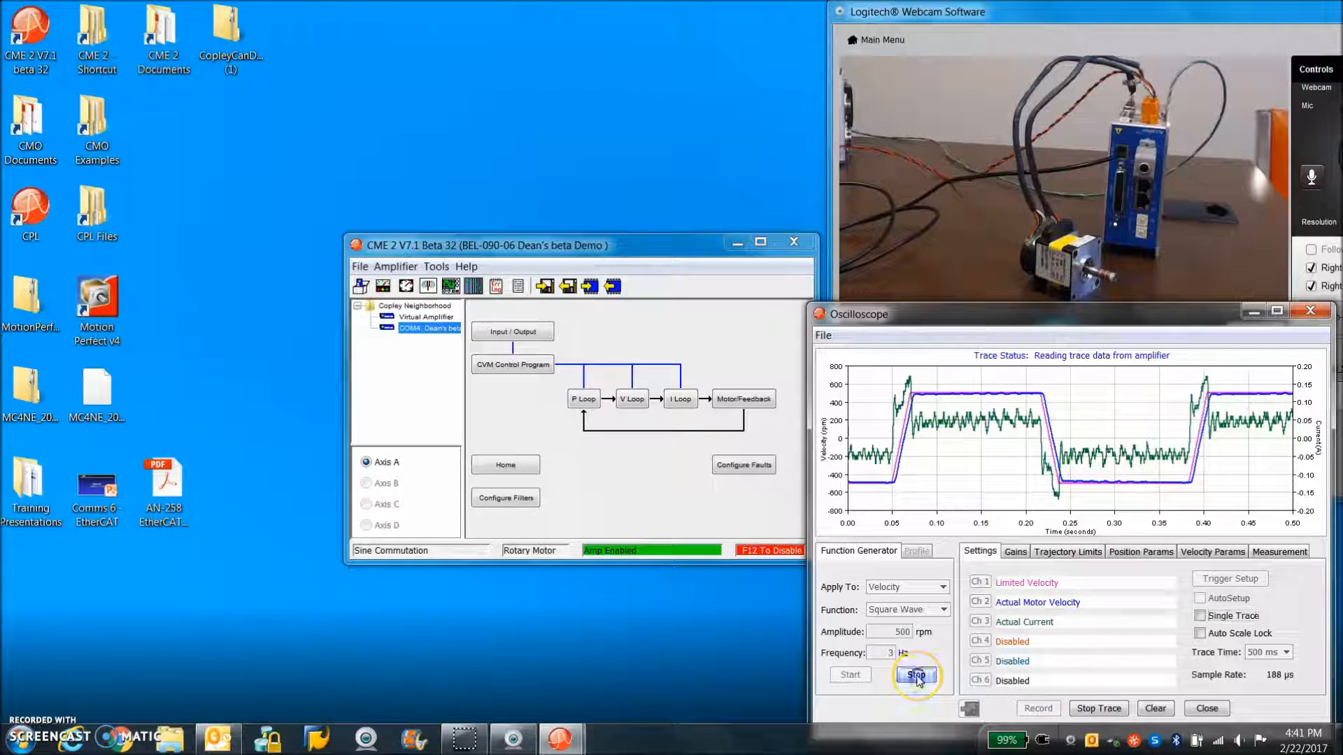
# Stop the function generator, switch to the motion profile and set the relative trapezoidal move distance to 8000 counts
pyautogui.click(916, 676)
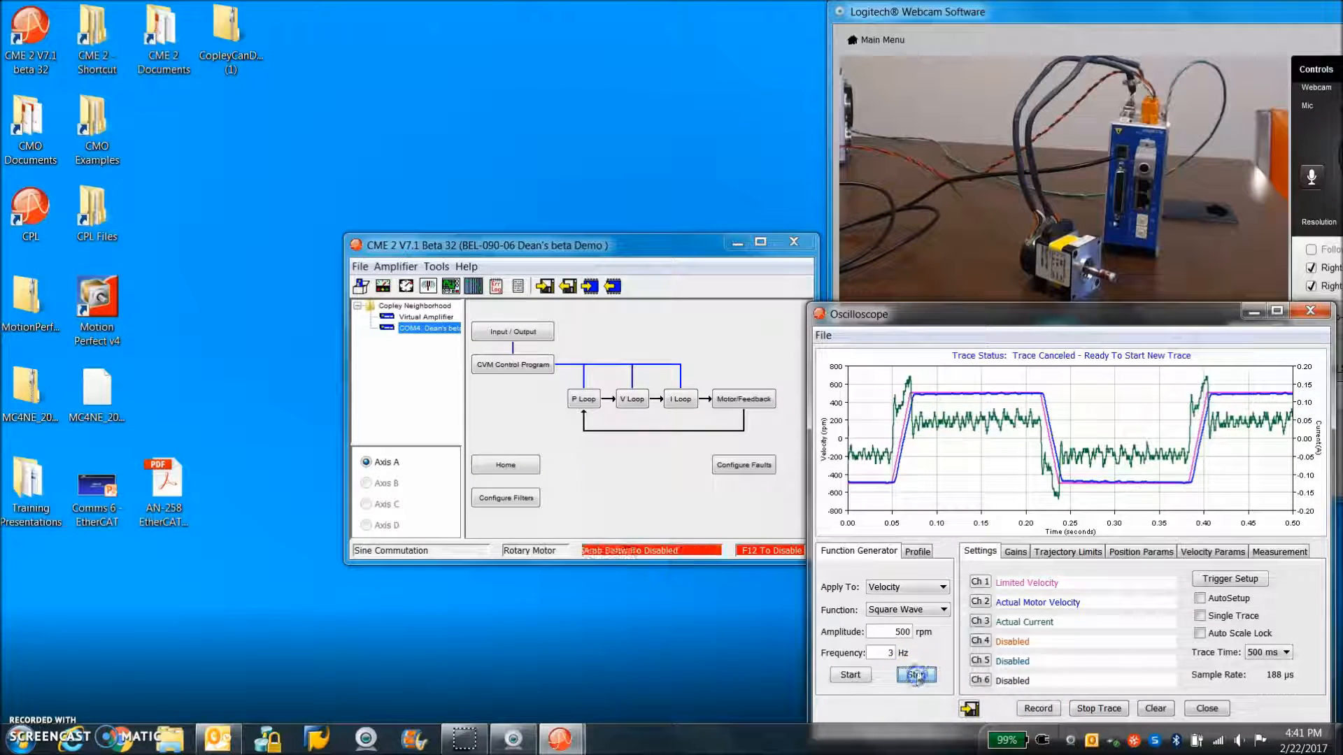
pyautogui.click(917, 553)
pyautogui.click(903, 638)
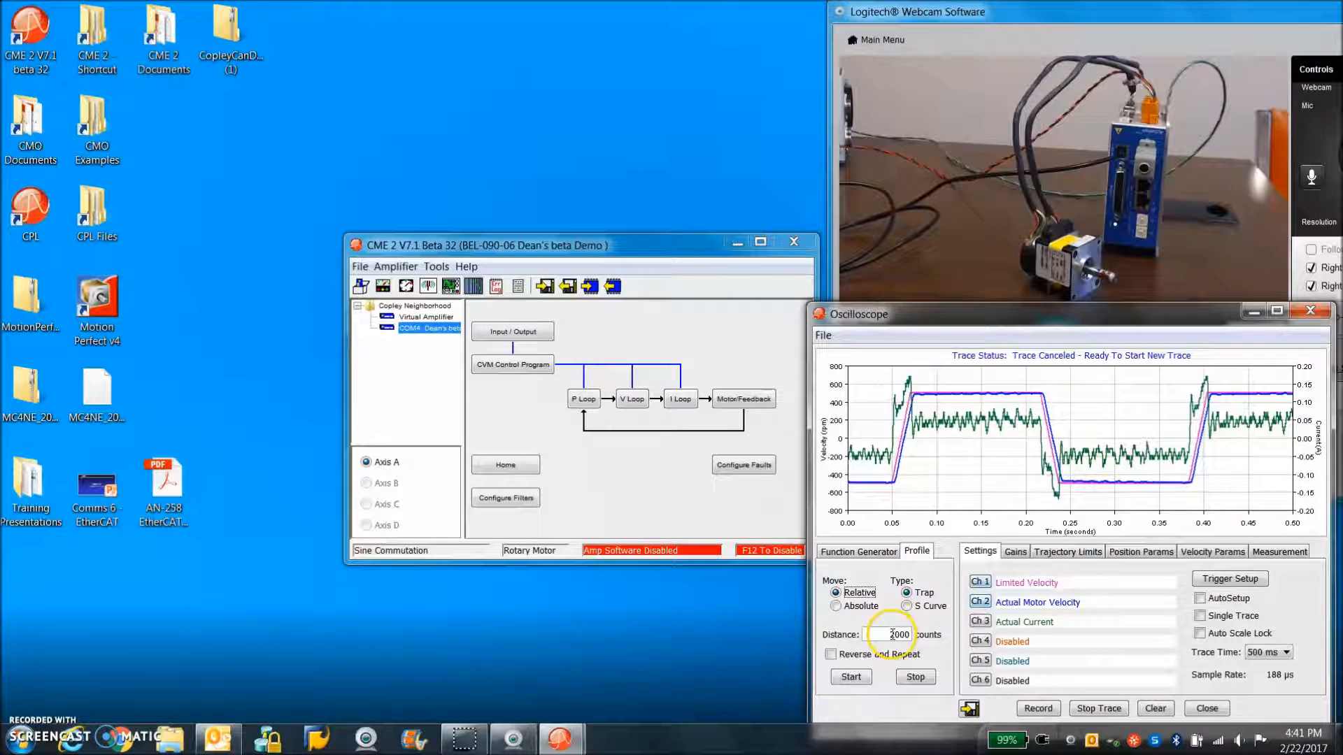
pyautogui.click(882, 636)
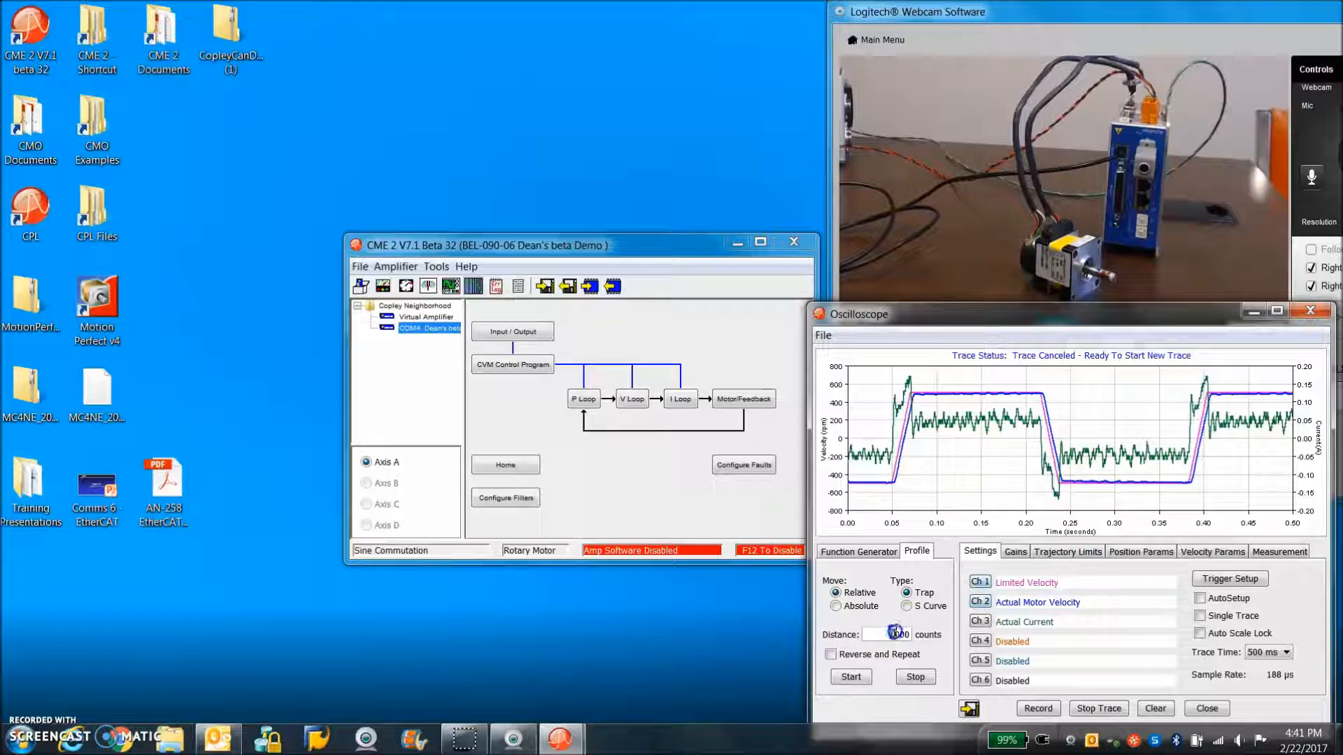
pyautogui.write('8')
pyautogui.click(870, 638)
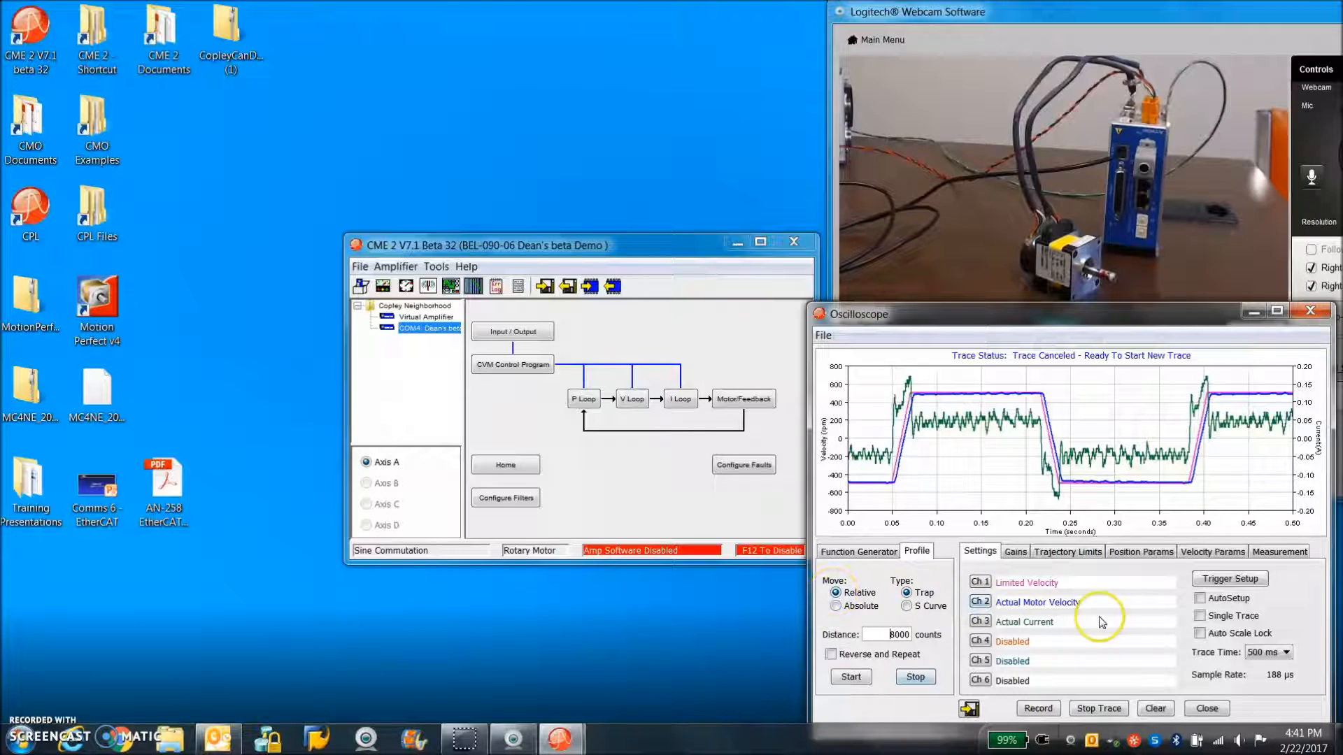
# Enable AutoSetup for the profile trace and set the move distance to 8000 counts again
pyautogui.click(1201, 599)
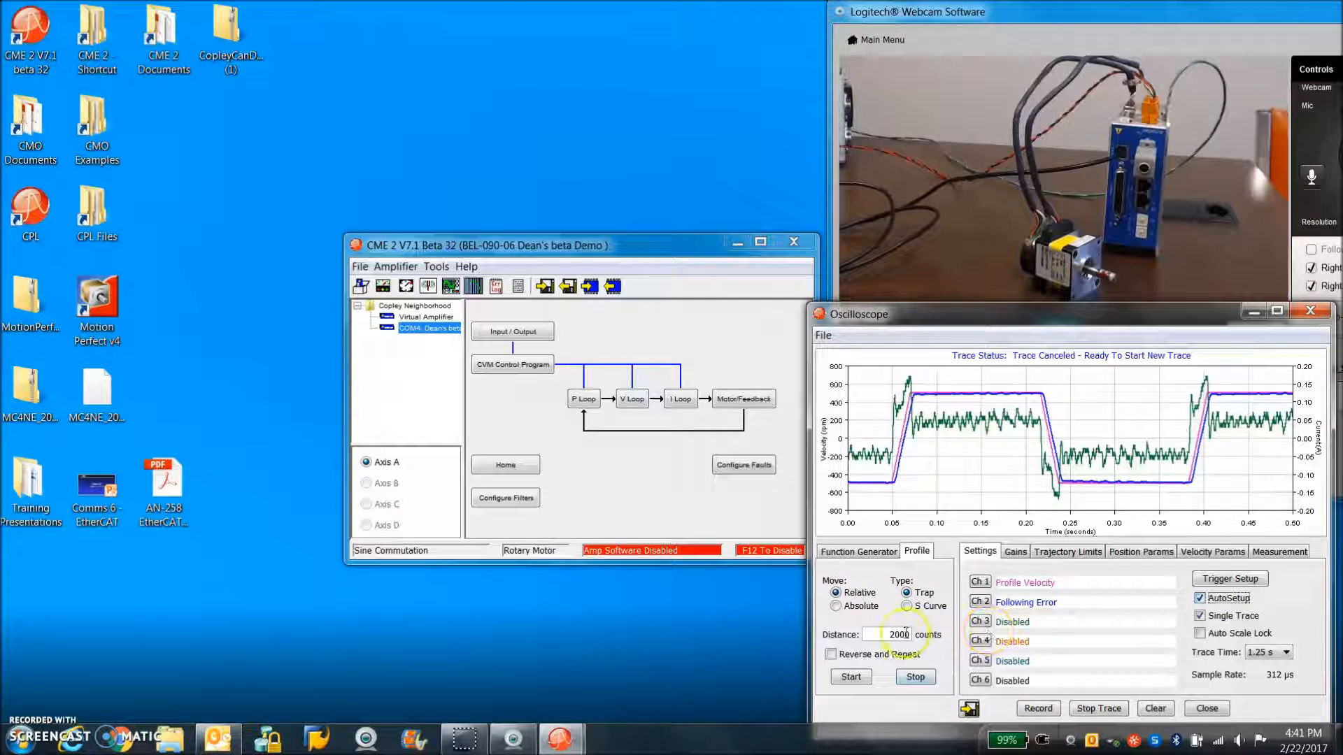
pyautogui.moveTo(896, 635); pyautogui.dragTo(887, 635)
pyautogui.write('8')
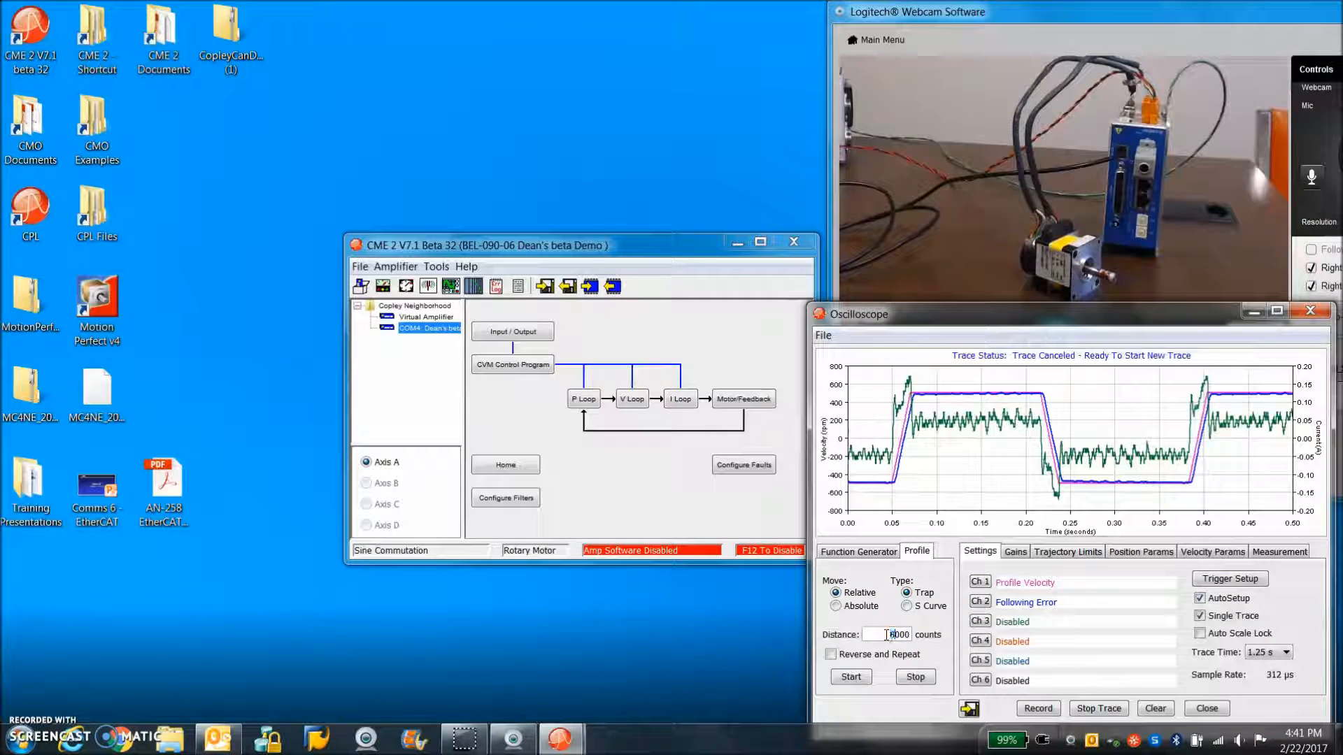
# Assign the Actual Current variable to trace channel 3 for the profile move
pyautogui.click(980, 622)
pyautogui.click(1031, 475)
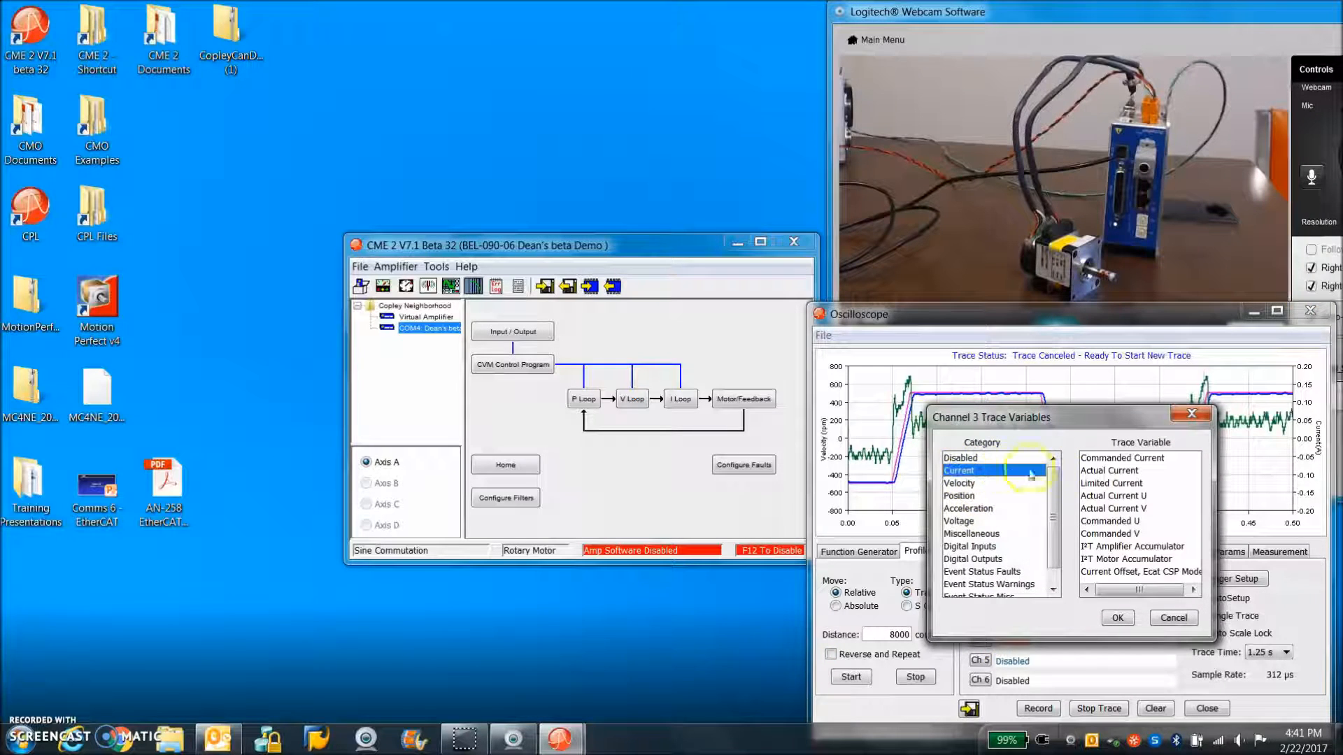
pyautogui.click(1110, 471)
pyautogui.click(1118, 617)
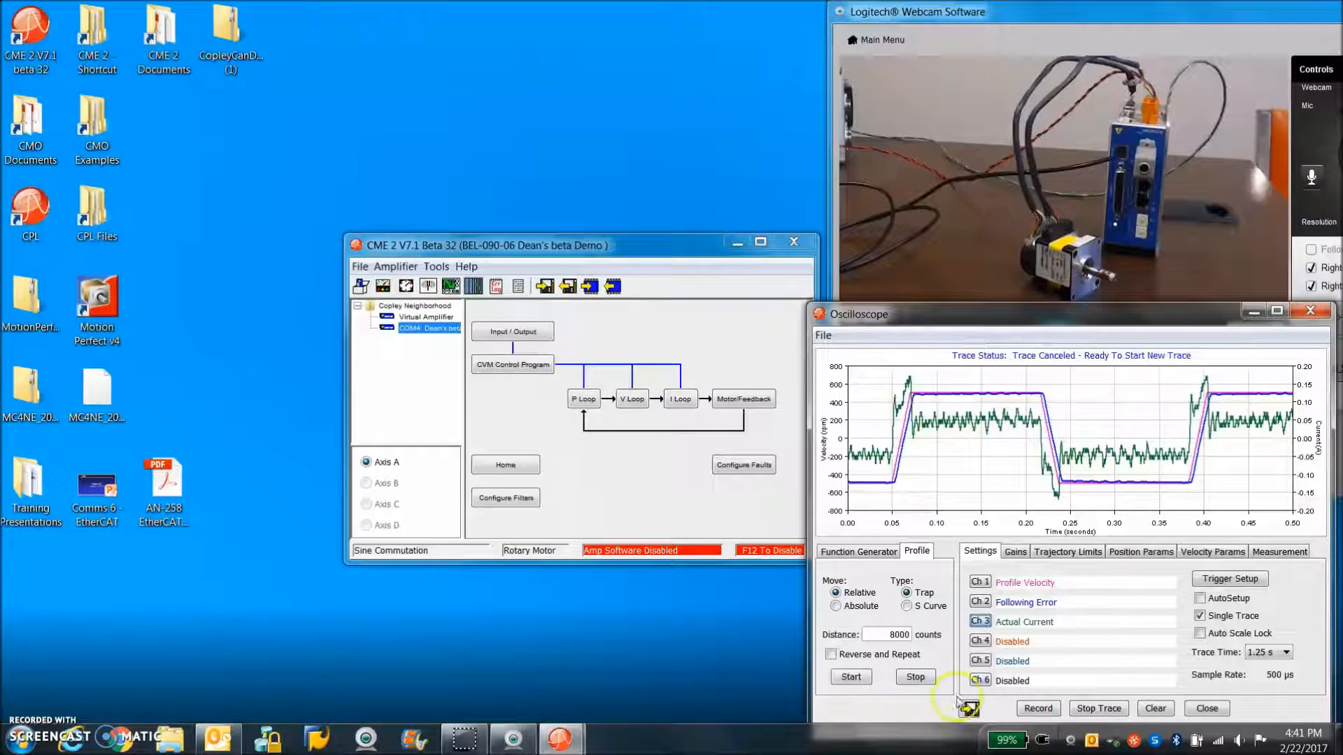
# Review the loop gains and trajectory limits, return to the trace settings and run the 8000-count profile move
pyautogui.click(1015, 552)
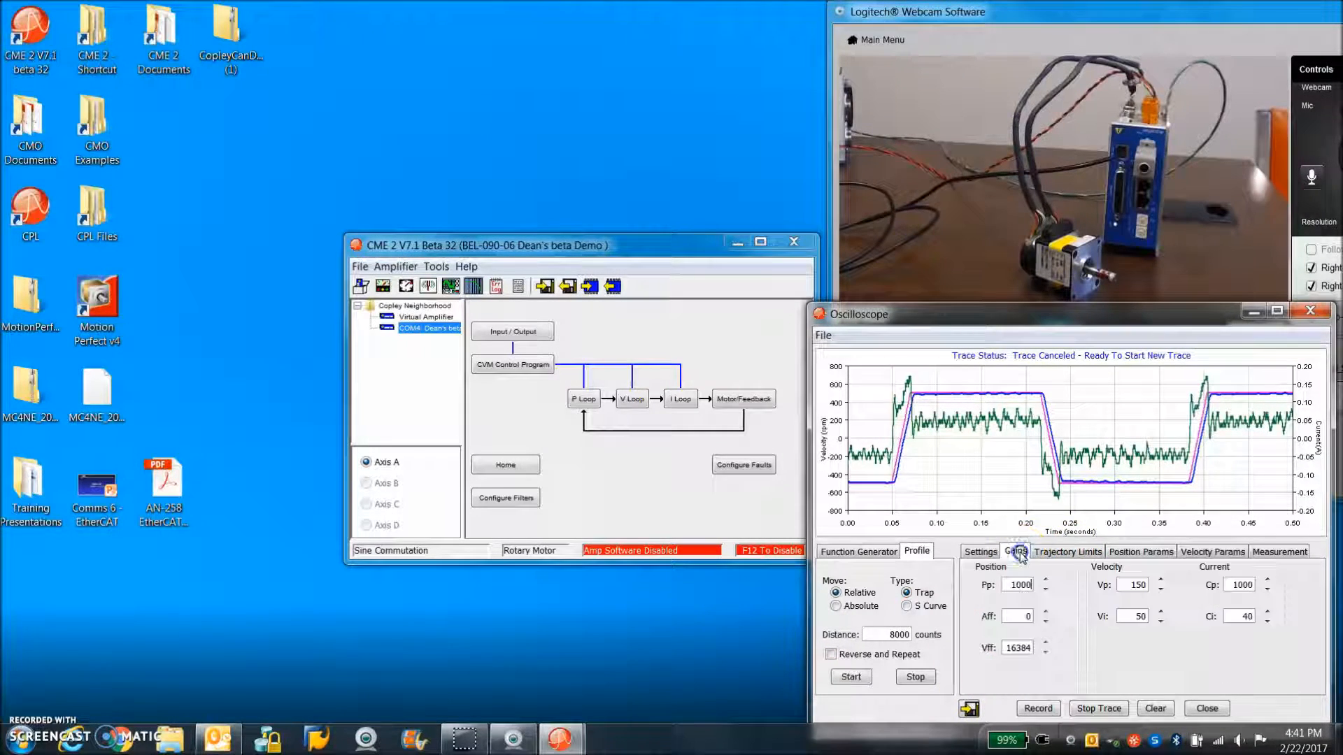
pyautogui.click(1056, 553)
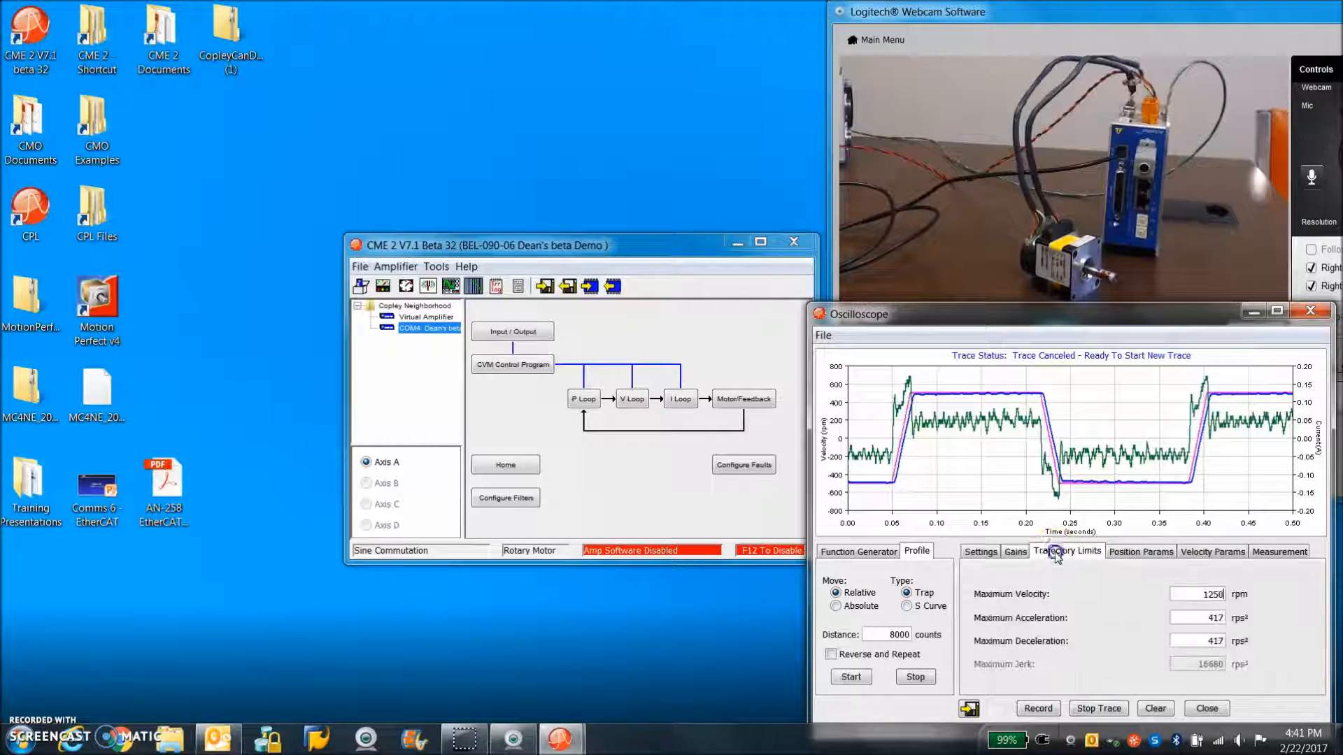
pyautogui.click(981, 552)
pyautogui.click(850, 677)
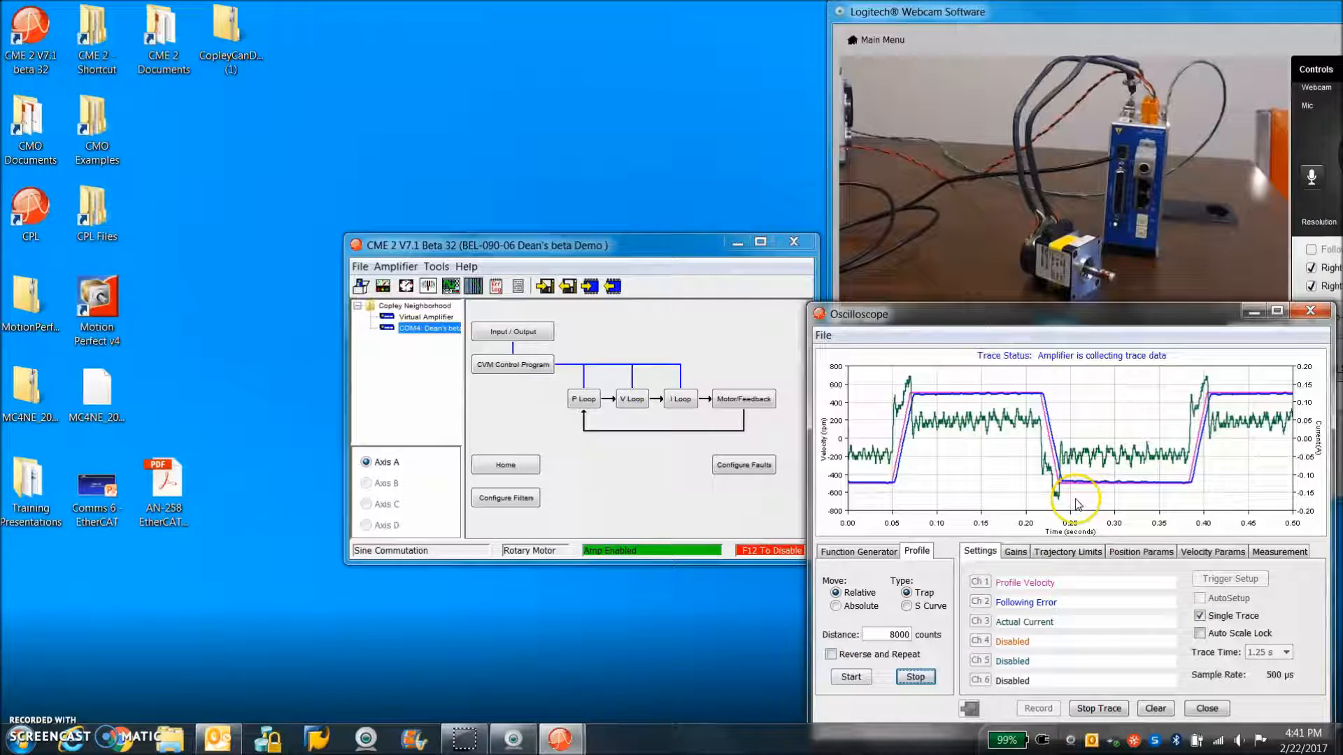
# Set the profile move distance to 80000 counts, run the move and examine the settling portion of the trace up close
pyautogui.click(908, 634)
pyautogui.write('0')
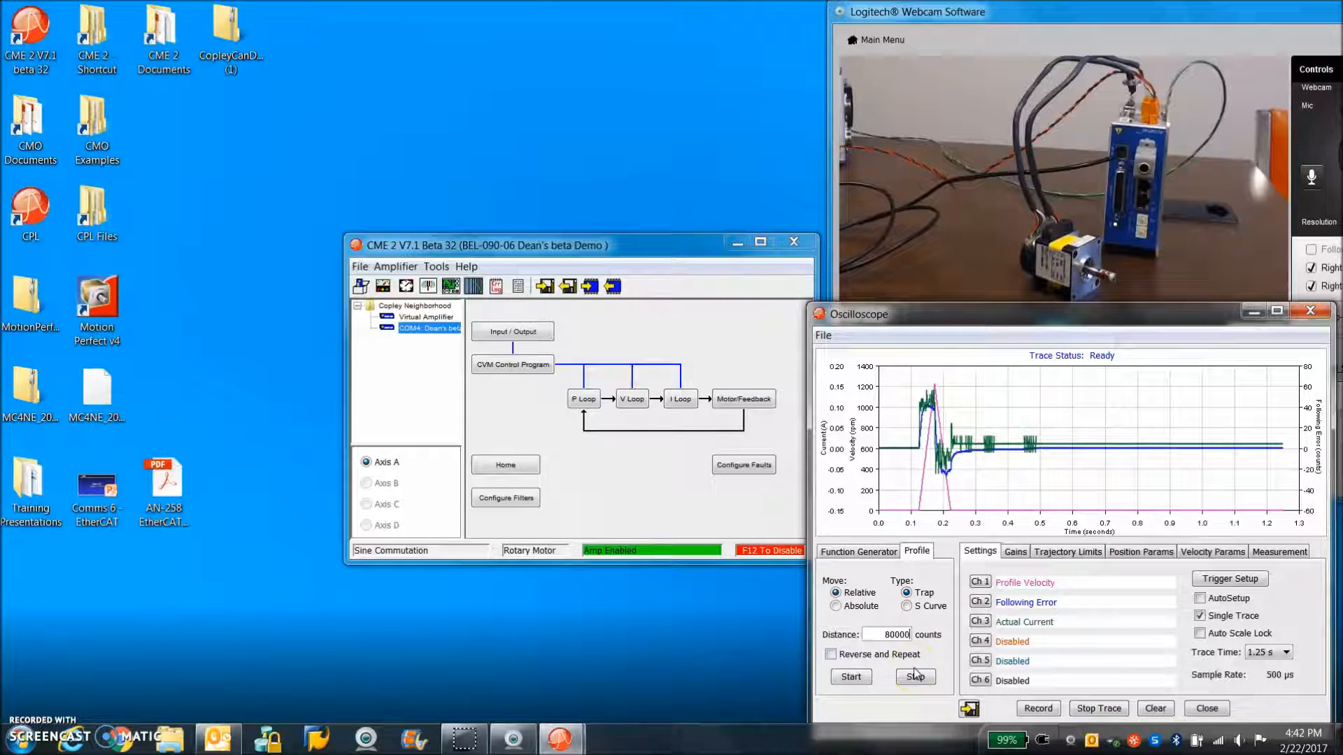
pyautogui.click(860, 680)
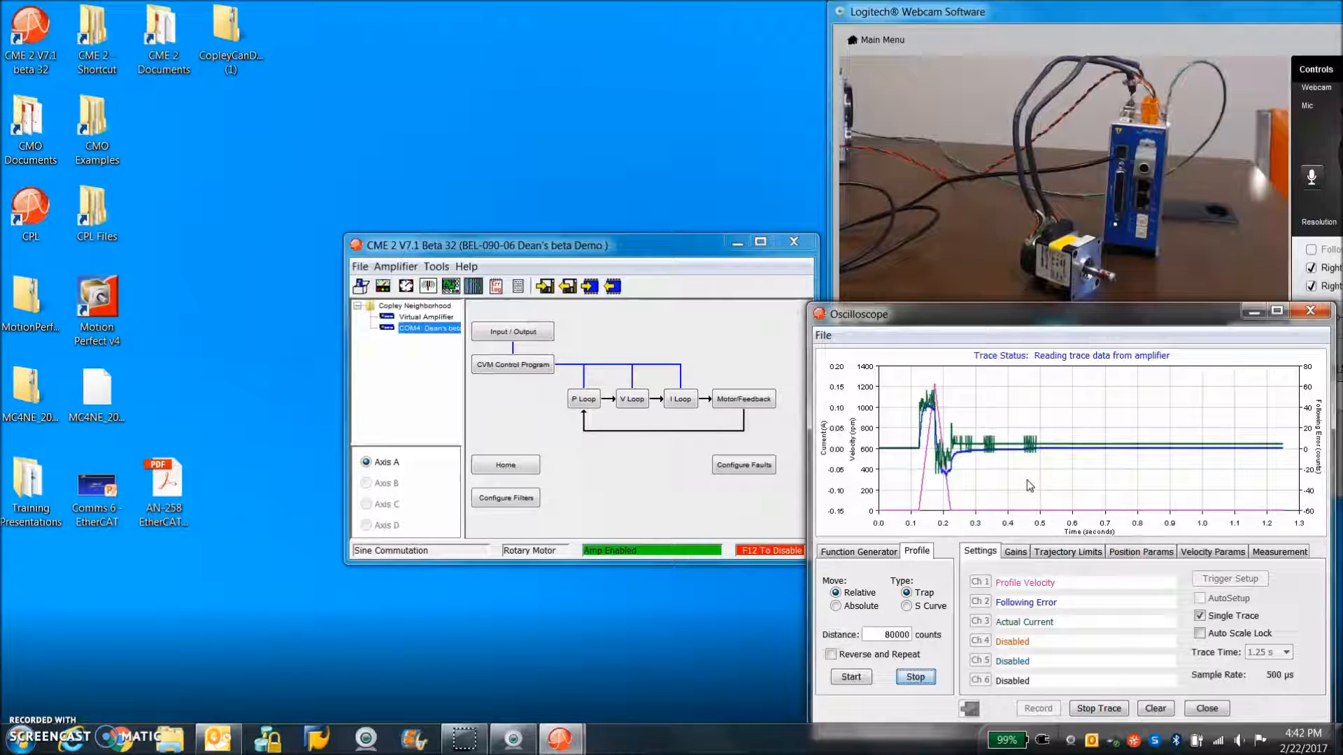
pyautogui.moveTo(1073, 428); pyautogui.dragTo(1198, 467)
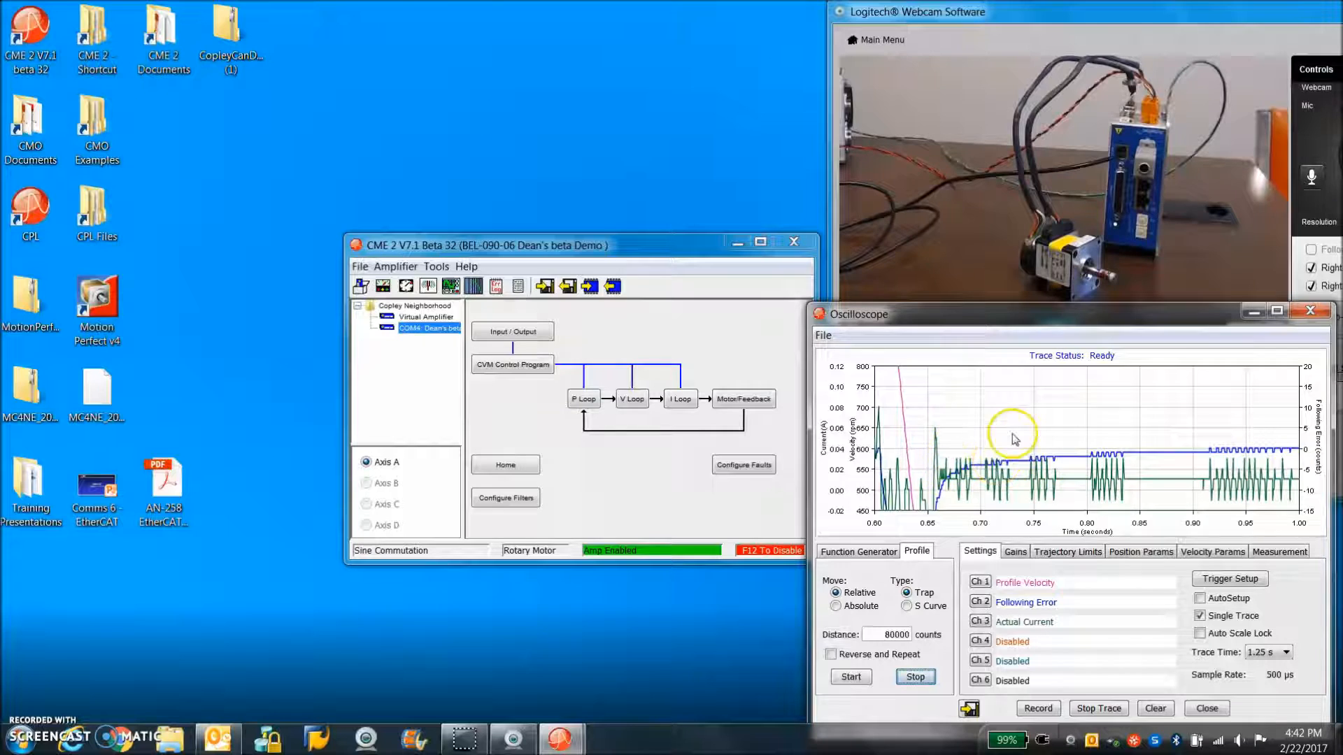
pyautogui.click(1019, 460)
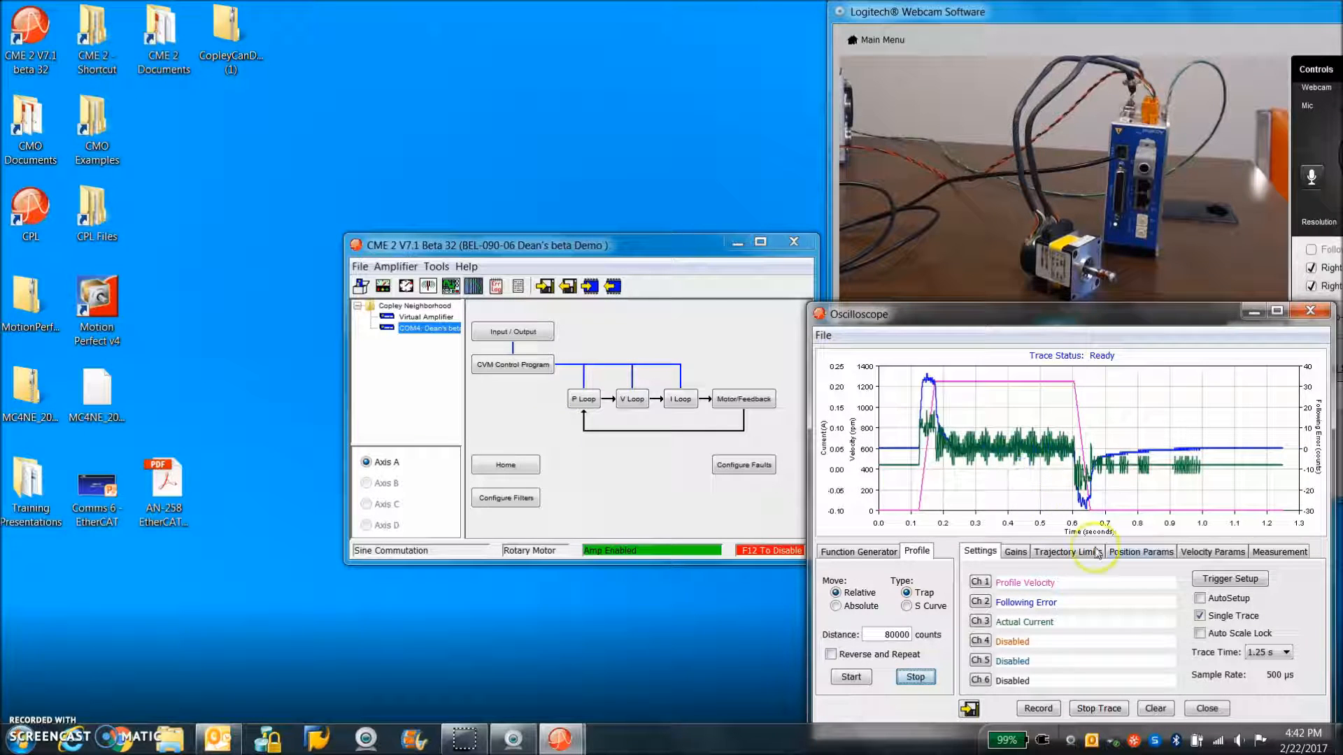
# Set the velocity integral gain Vi to 100 and run the 80000-count move
pyautogui.click(1016, 552)
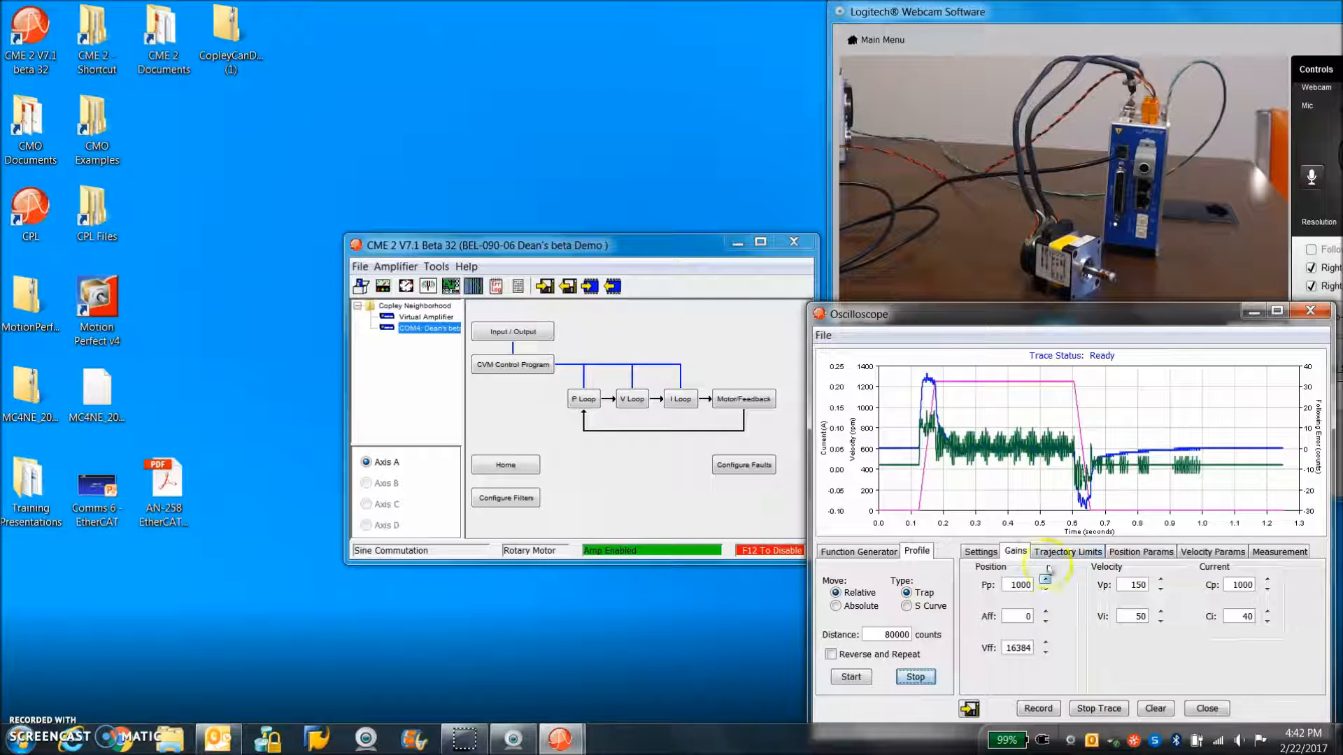
pyautogui.doubleClick(1136, 616)
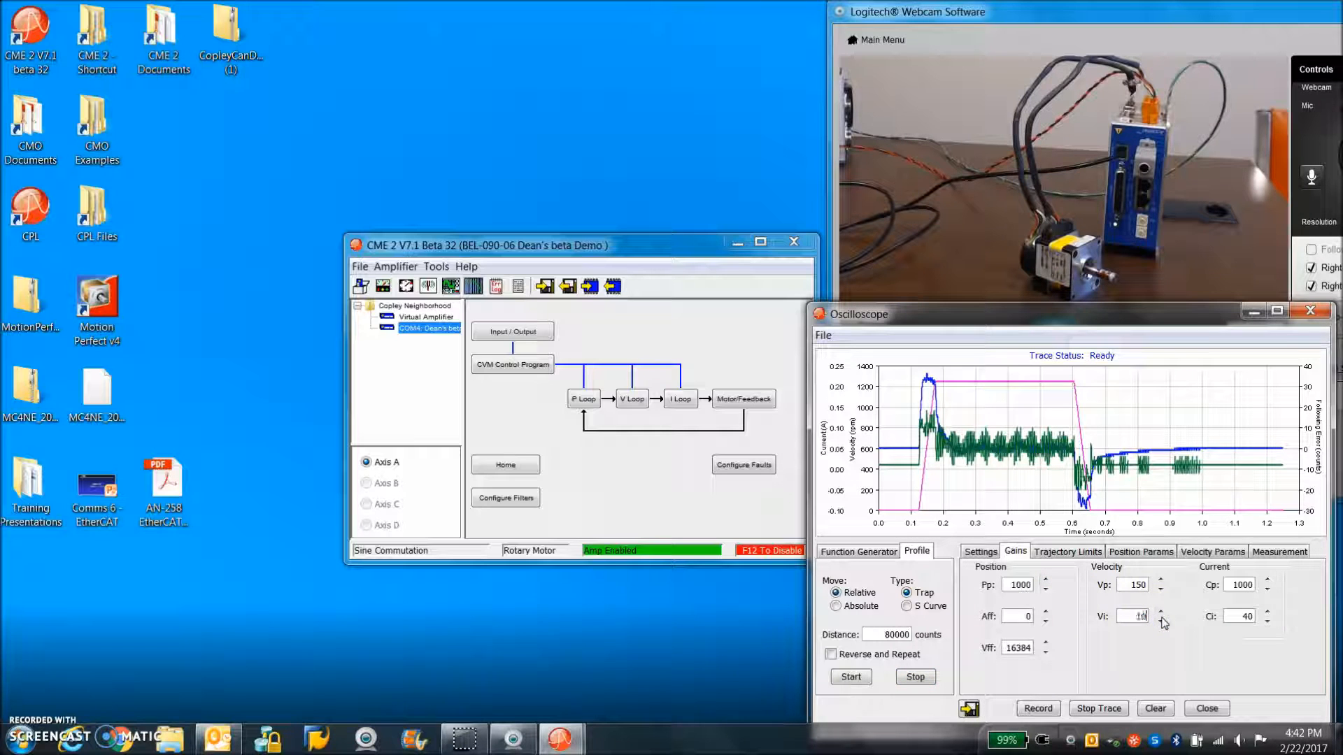
pyautogui.click(863, 684)
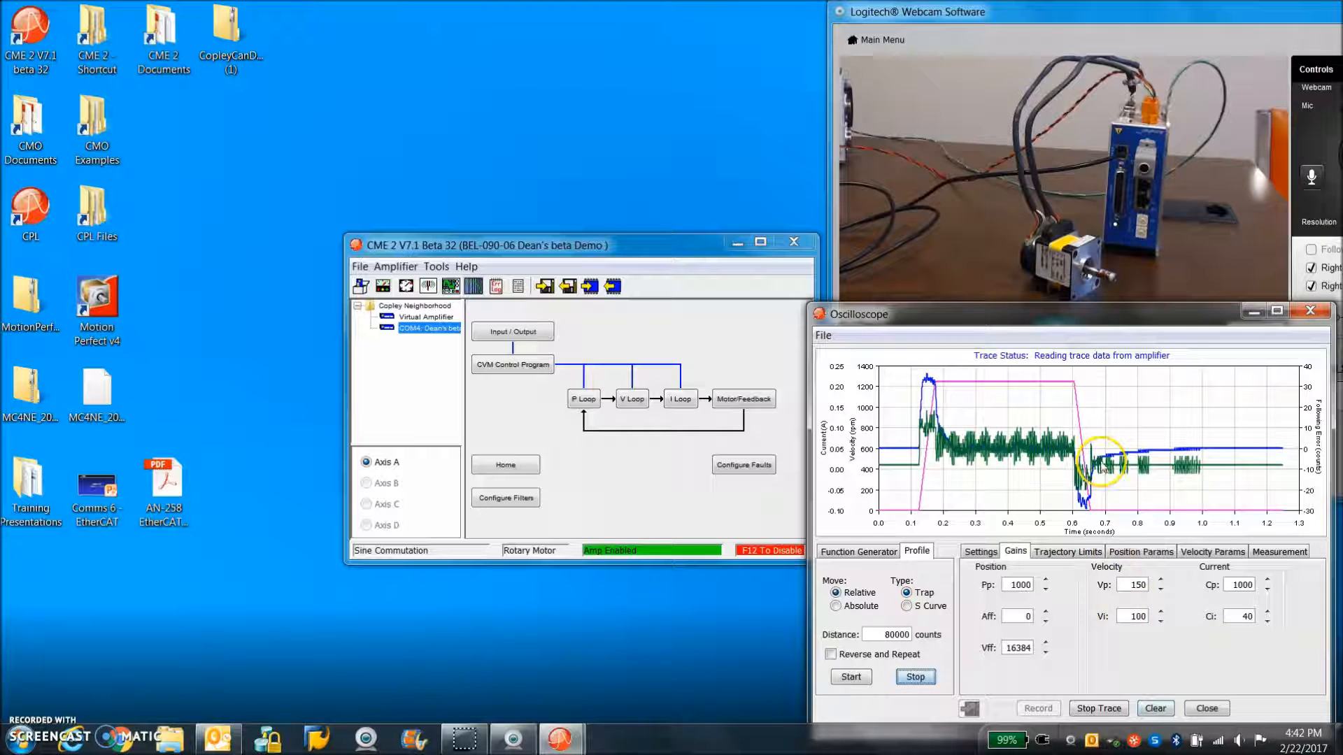
# Set the velocity integral gain Vi to 75, rerun the profile move and inspect the end-of-move settling up close
pyautogui.doubleClick(1130, 616)
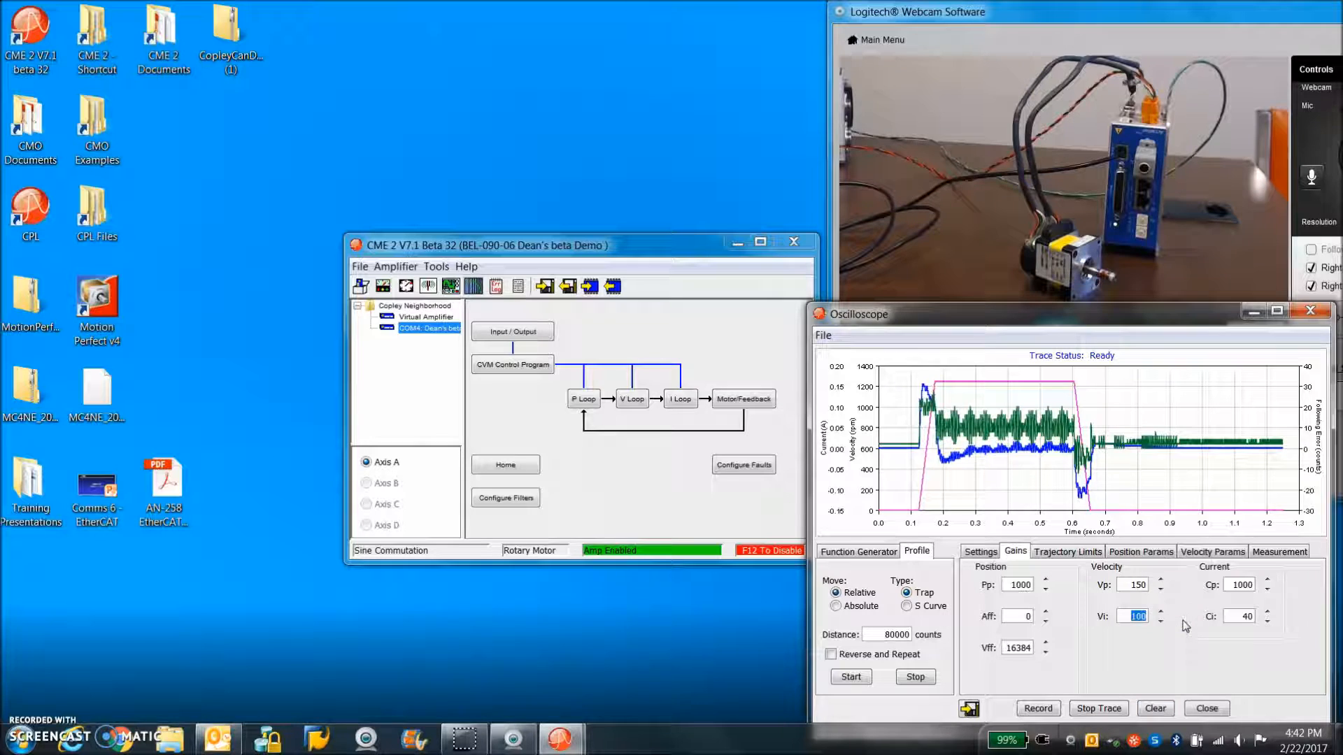
pyautogui.click(1129, 584)
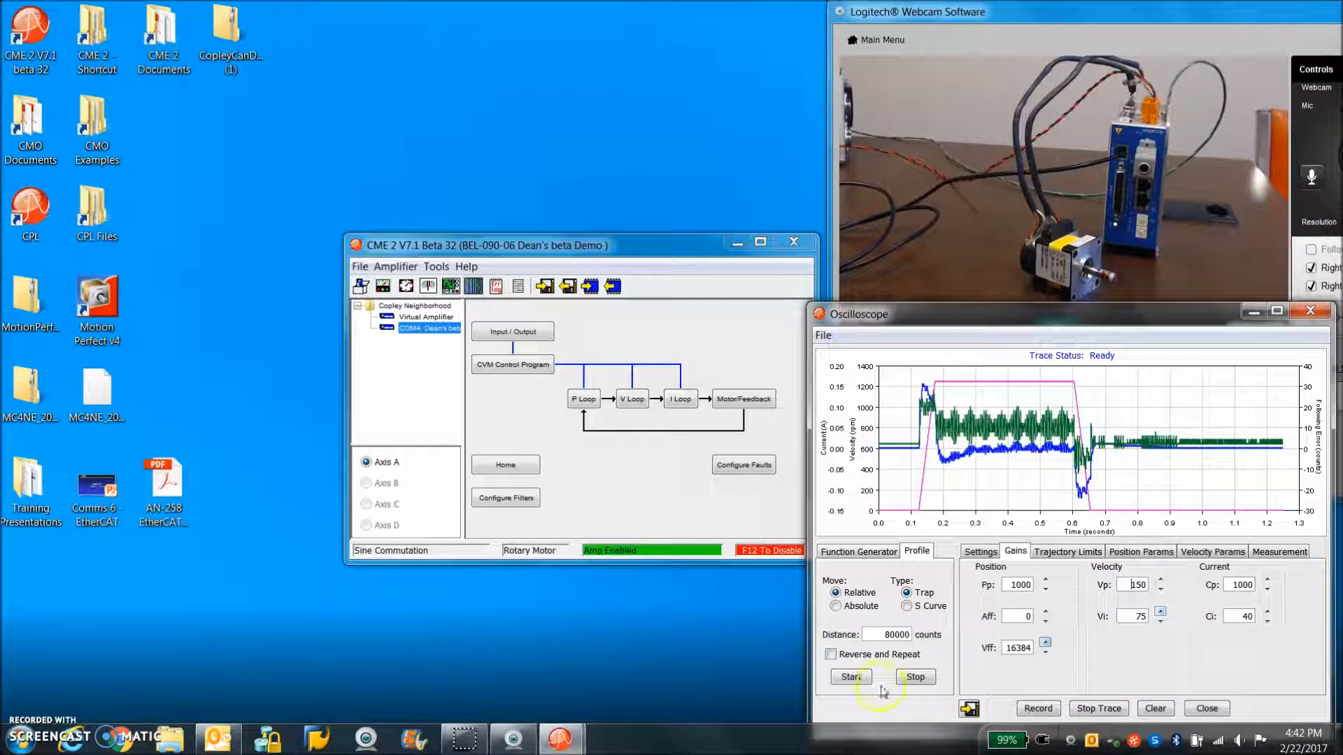
pyautogui.click(860, 678)
pyautogui.moveTo(1085, 433); pyautogui.dragTo(1205, 474)
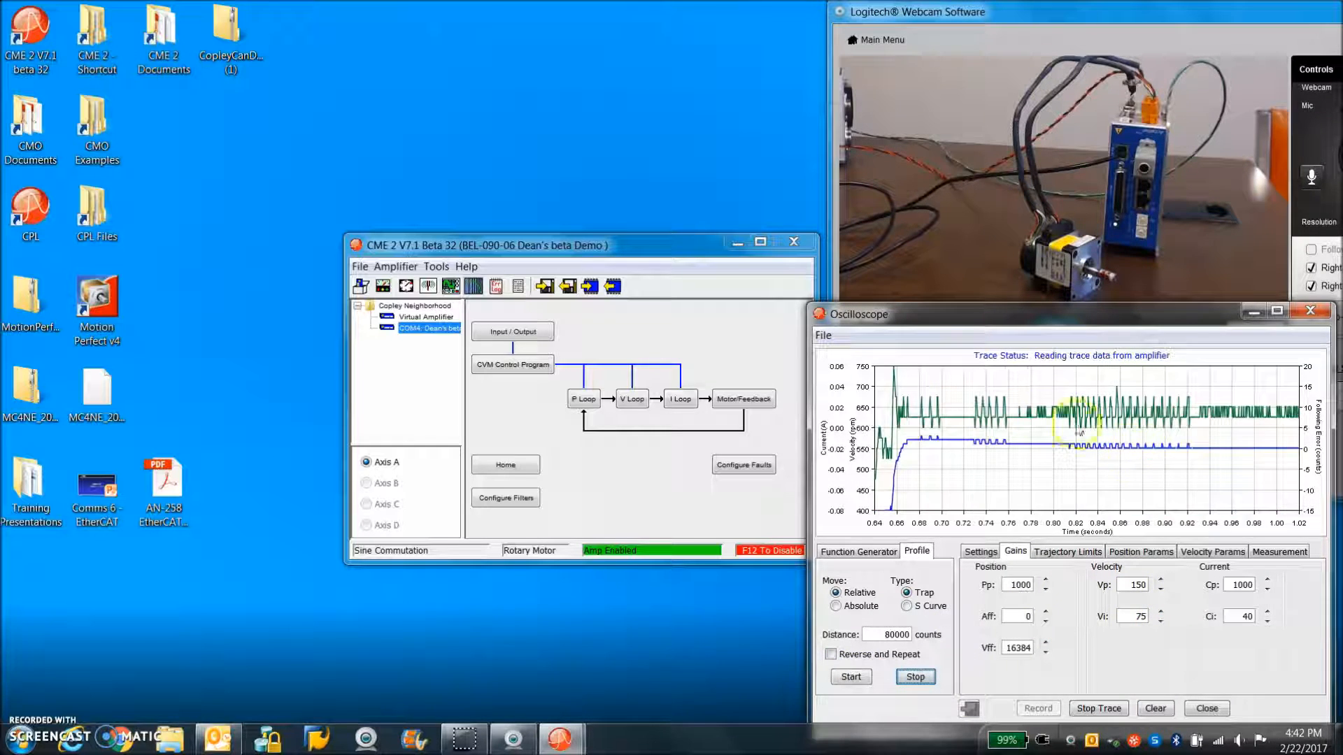
pyautogui.click(1061, 464)
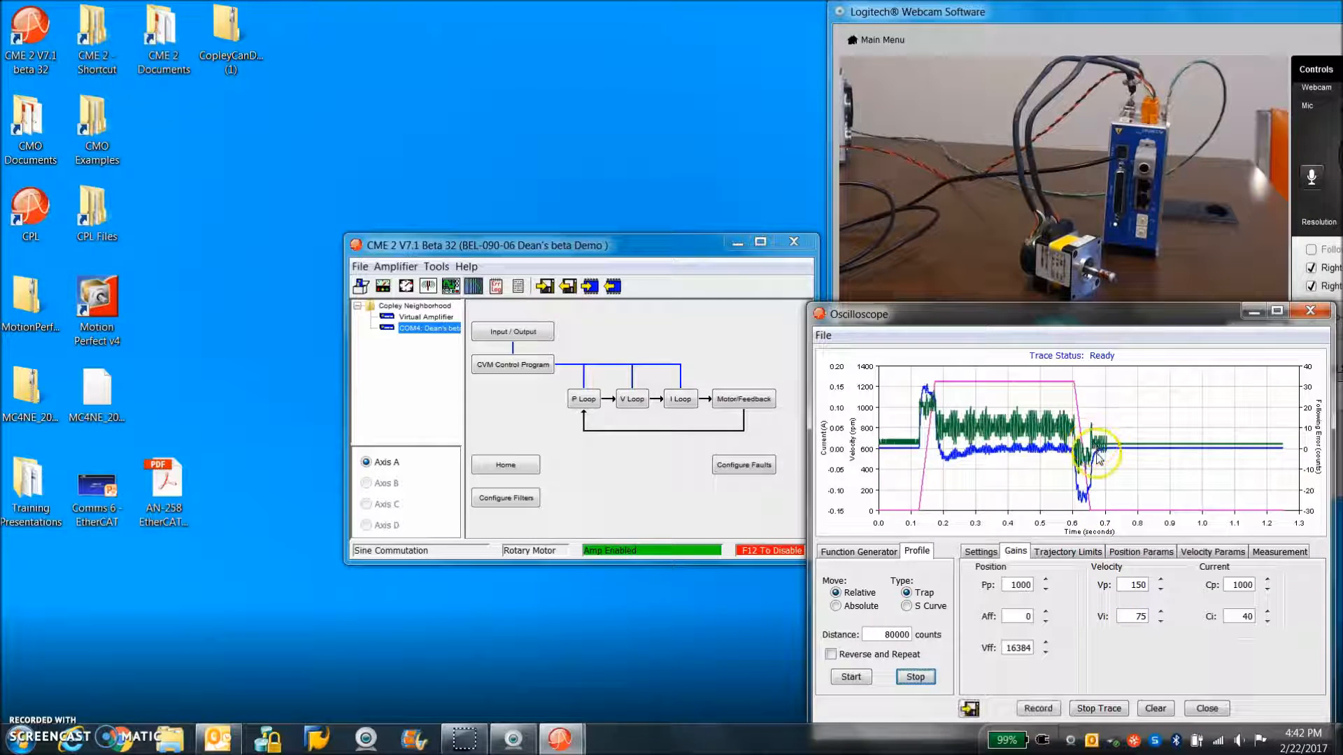
pyautogui.moveTo(1068, 441); pyautogui.dragTo(1154, 482)
pyautogui.click(1070, 456)
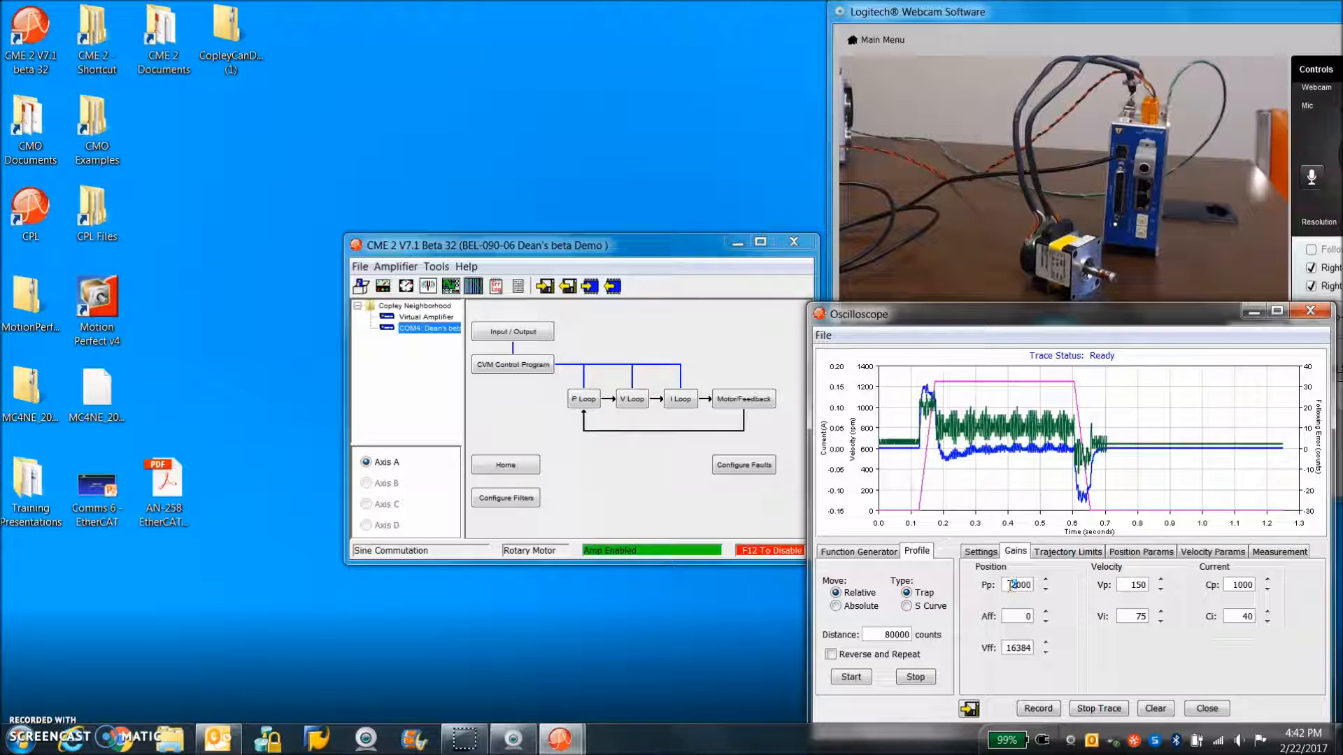
# Run the profile move with position gain Pp at 2000 and again at 4000, and inspect the settling of the second trace
pyautogui.click(850, 678)
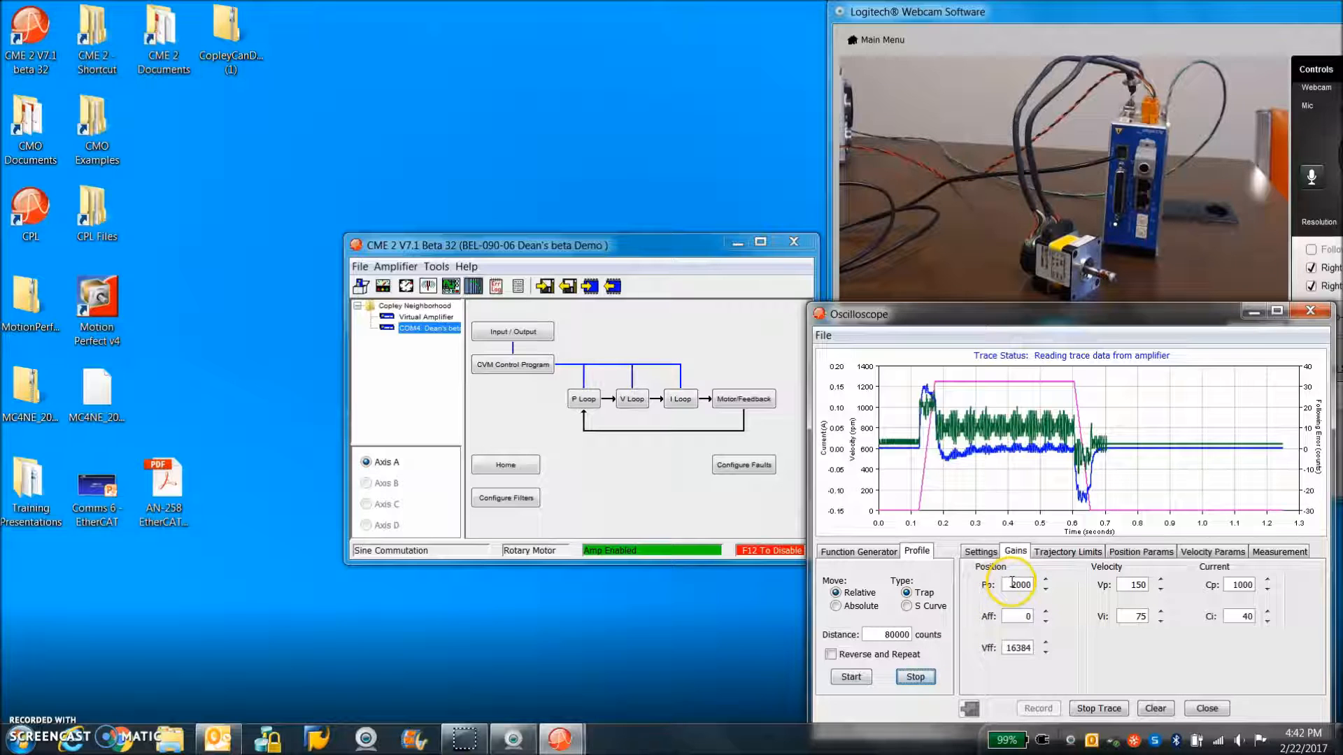
pyautogui.click(1005, 583)
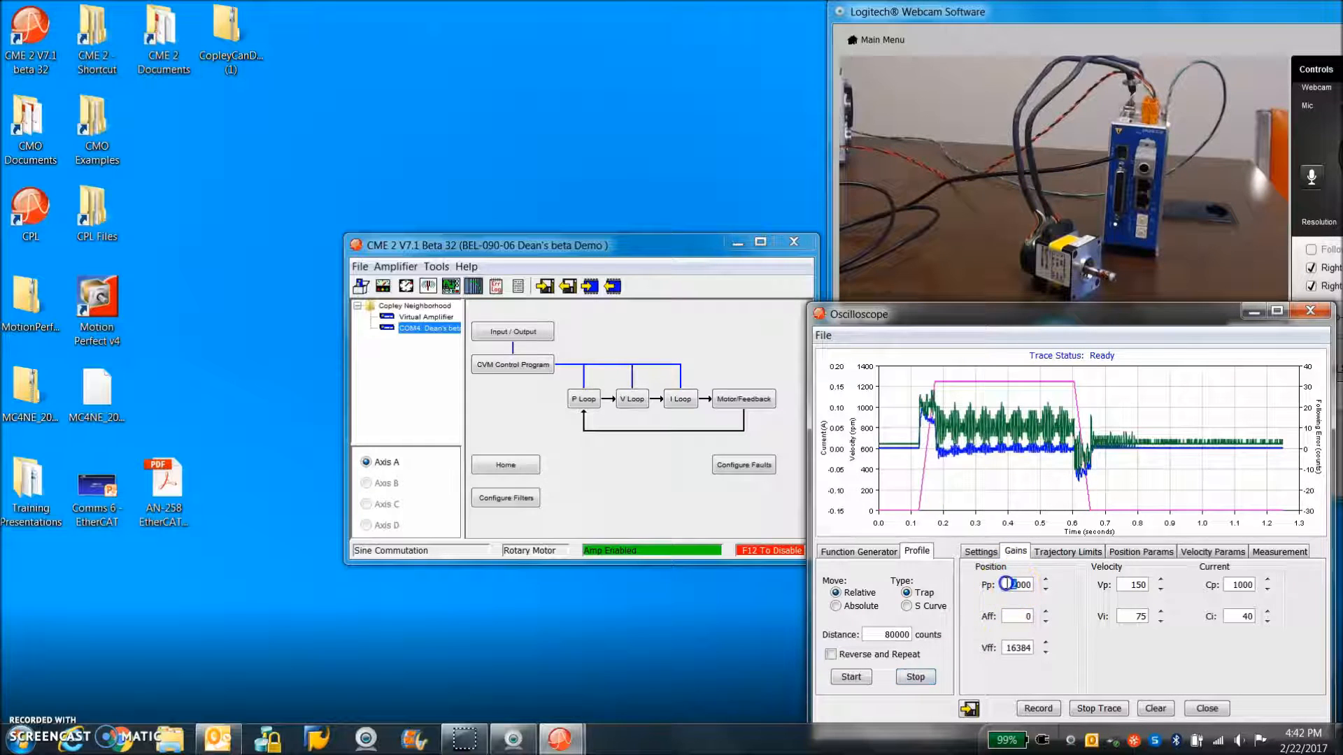
pyautogui.click(851, 677)
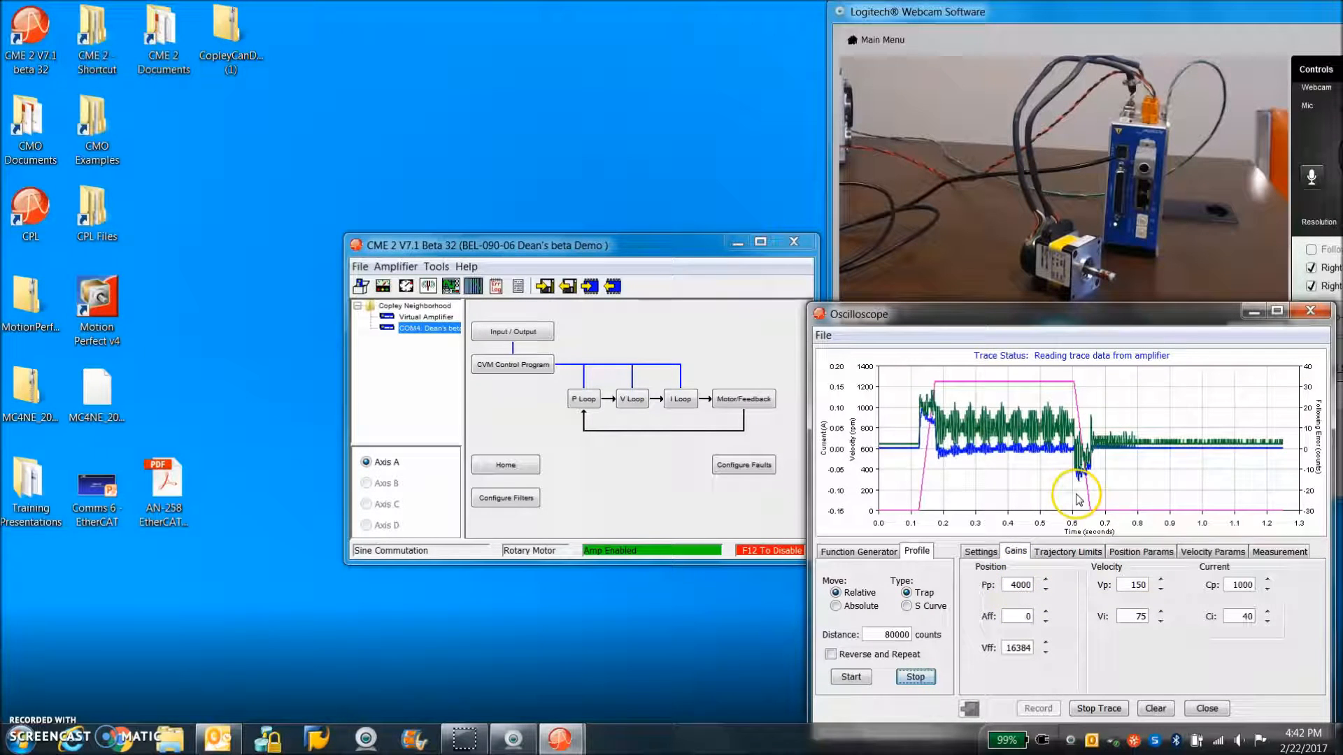
pyautogui.moveTo(1052, 404); pyautogui.dragTo(1194, 501)
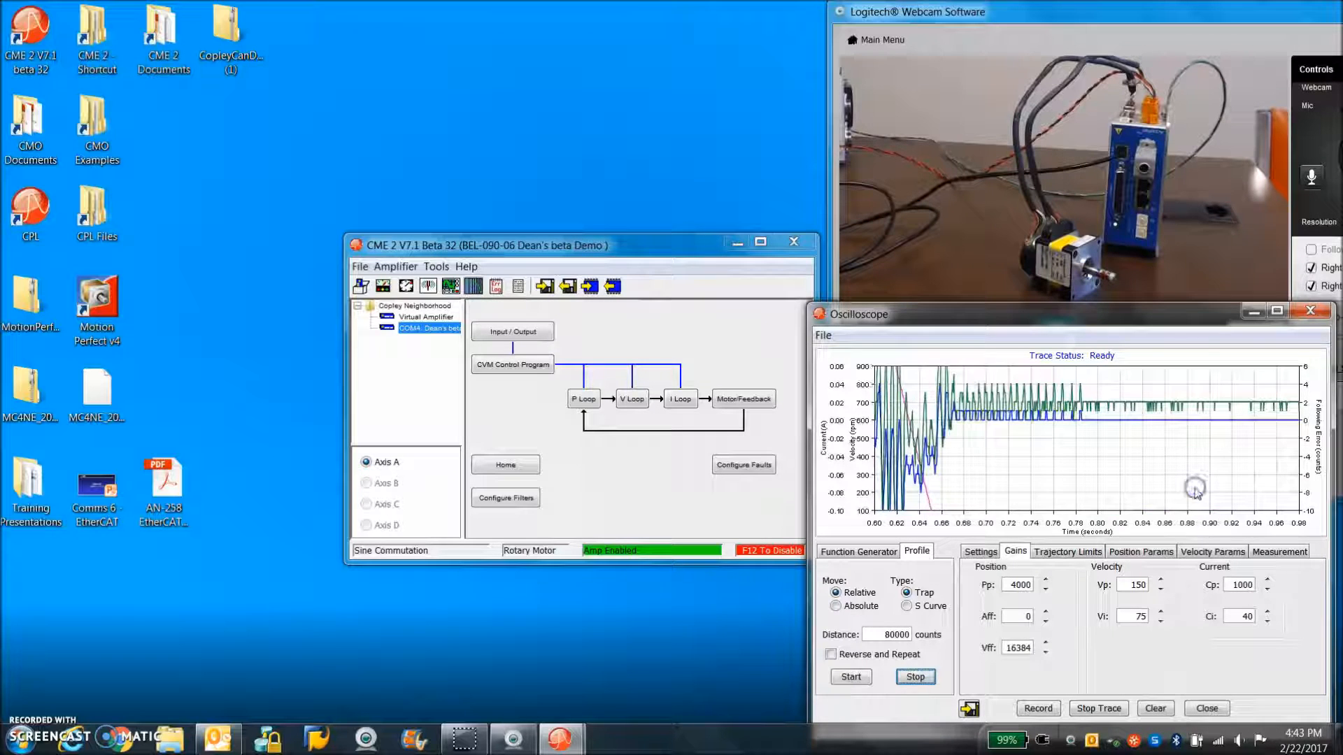
pyautogui.click(1006, 464)
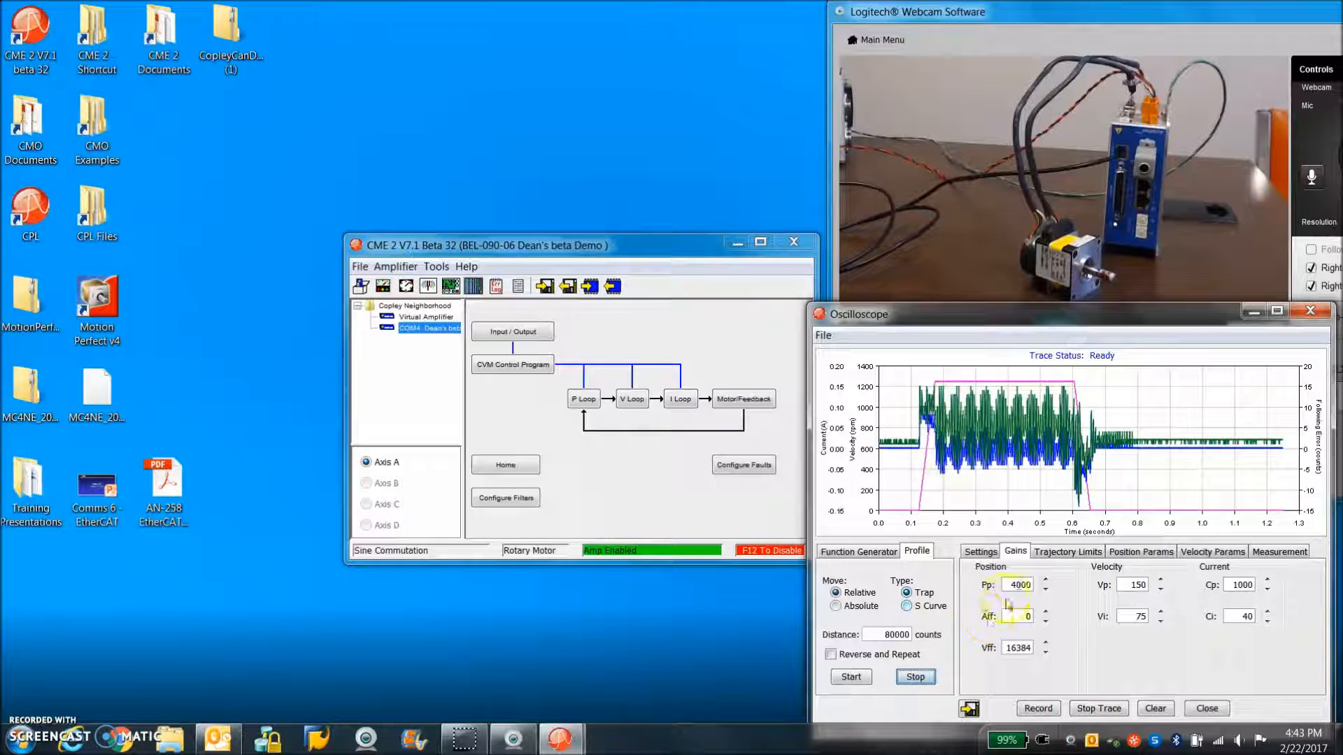
# Reduce the position gain Pp to 2000 and rerun the profile move
pyautogui.moveTo(1019, 585); pyautogui.dragTo(1002, 584)
pyautogui.write('2000')
pyautogui.click(1019, 616)
pyautogui.click(850, 677)
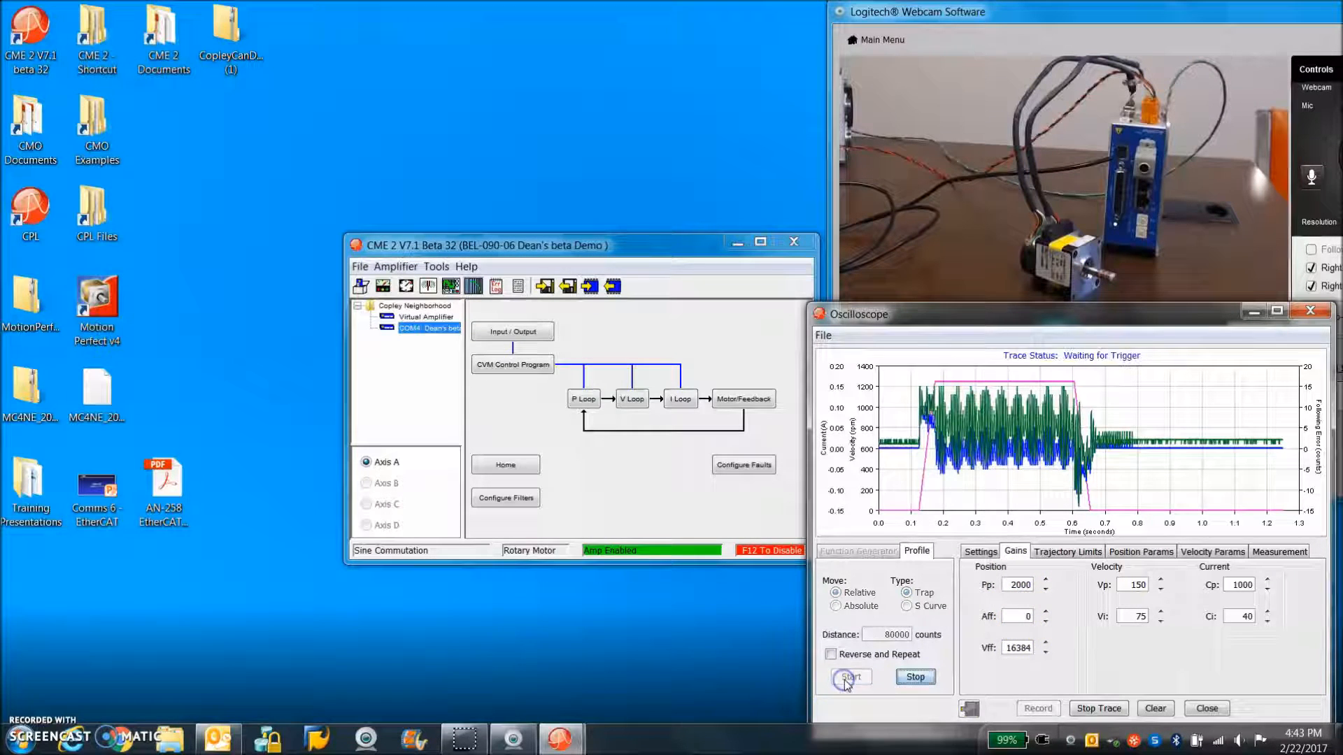
# Set the position gain Pp to 1000 and velocity feed forward Vff to 0, and run the profile move
pyautogui.doubleClick(1014, 585)
pyautogui.write('1000')
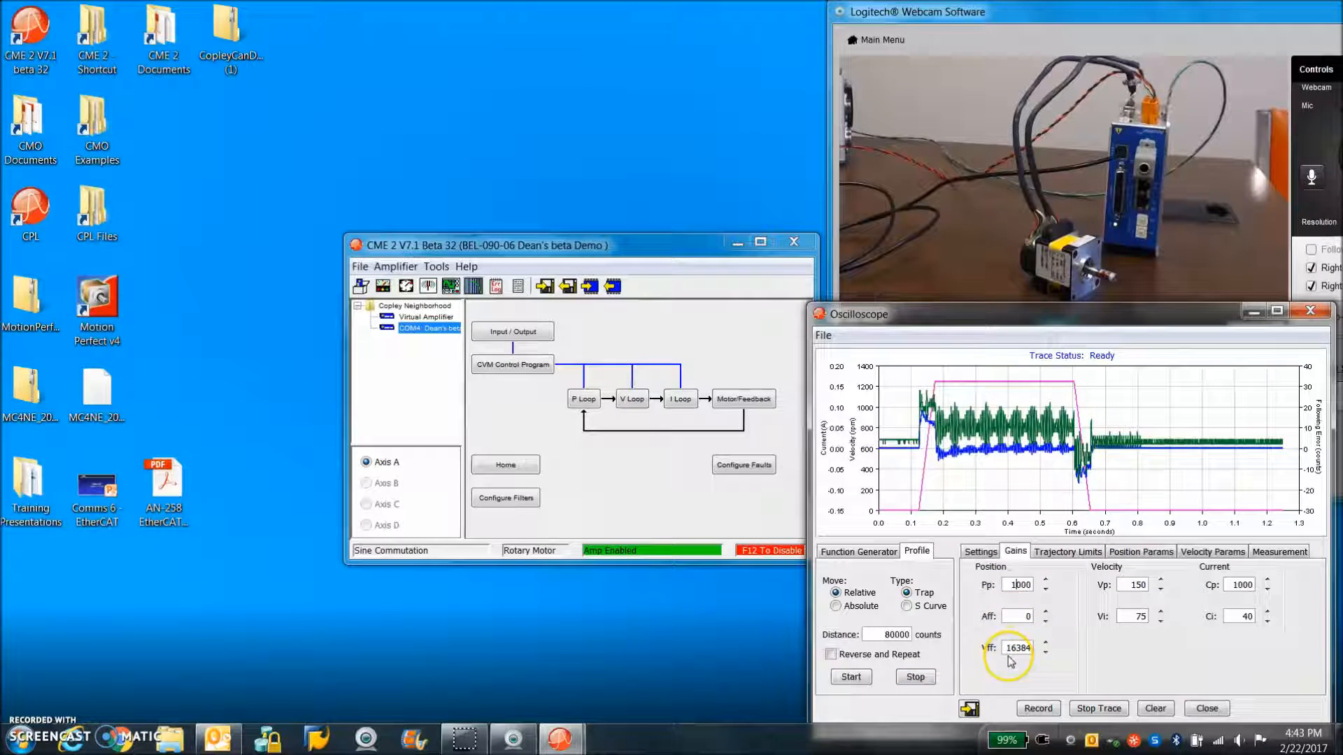
pyautogui.doubleClick(1014, 651)
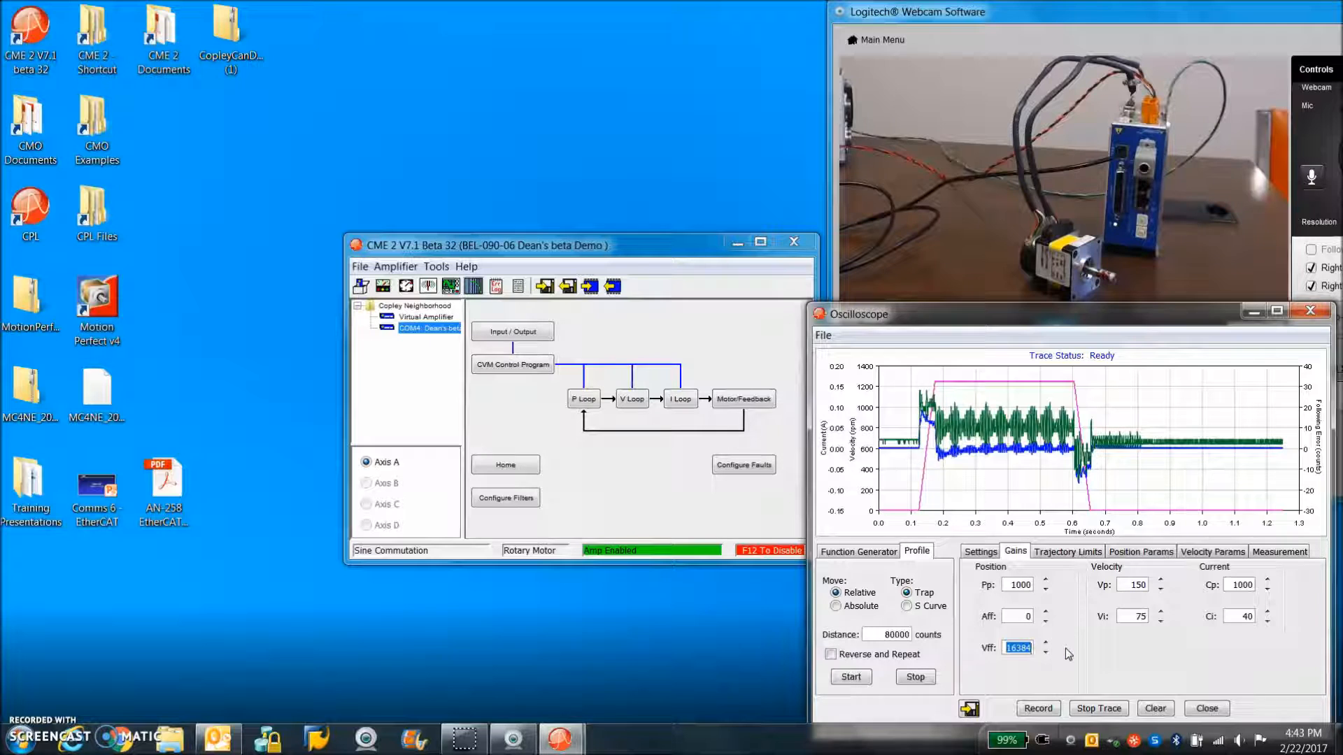
pyautogui.write('0')
pyautogui.click(1025, 617)
pyautogui.click(851, 676)
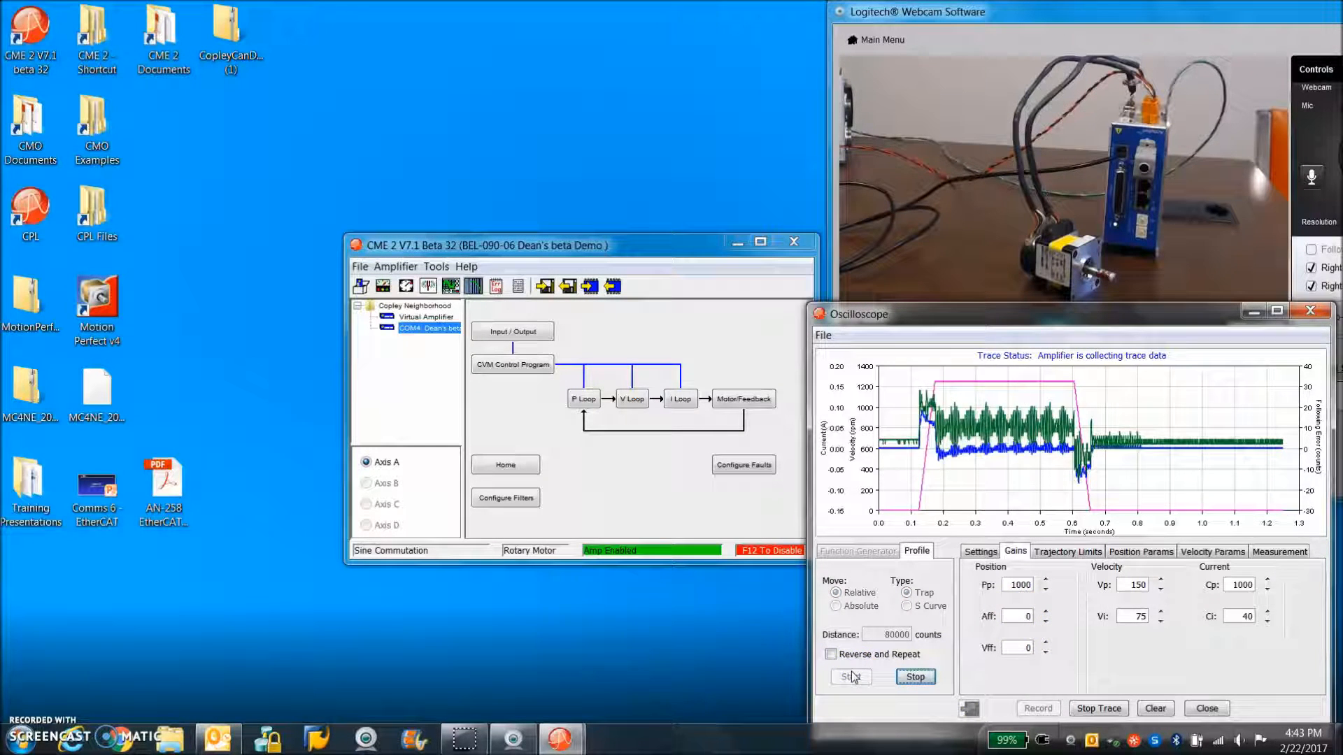
pyautogui.click(858, 677)
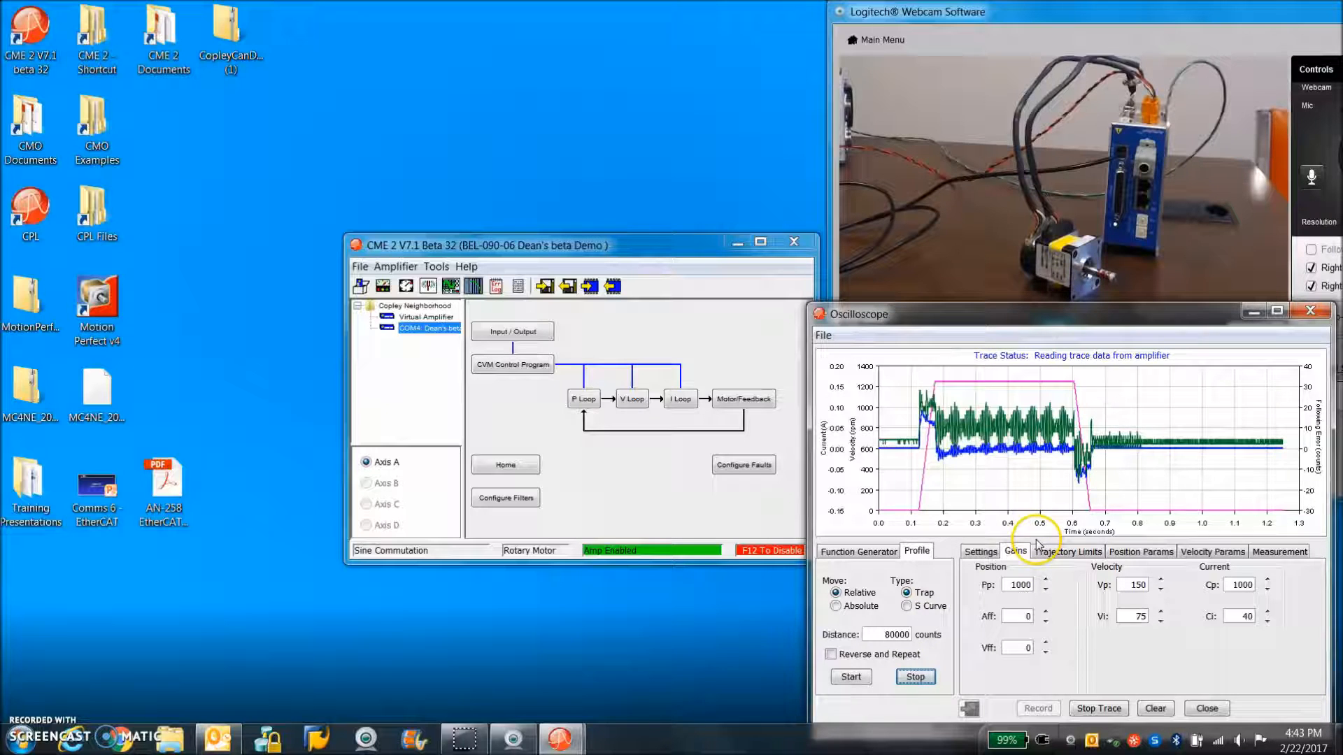
# Set the position gain Pp to 1500 and run the profile move without velocity feed forward
pyautogui.click(1029, 648)
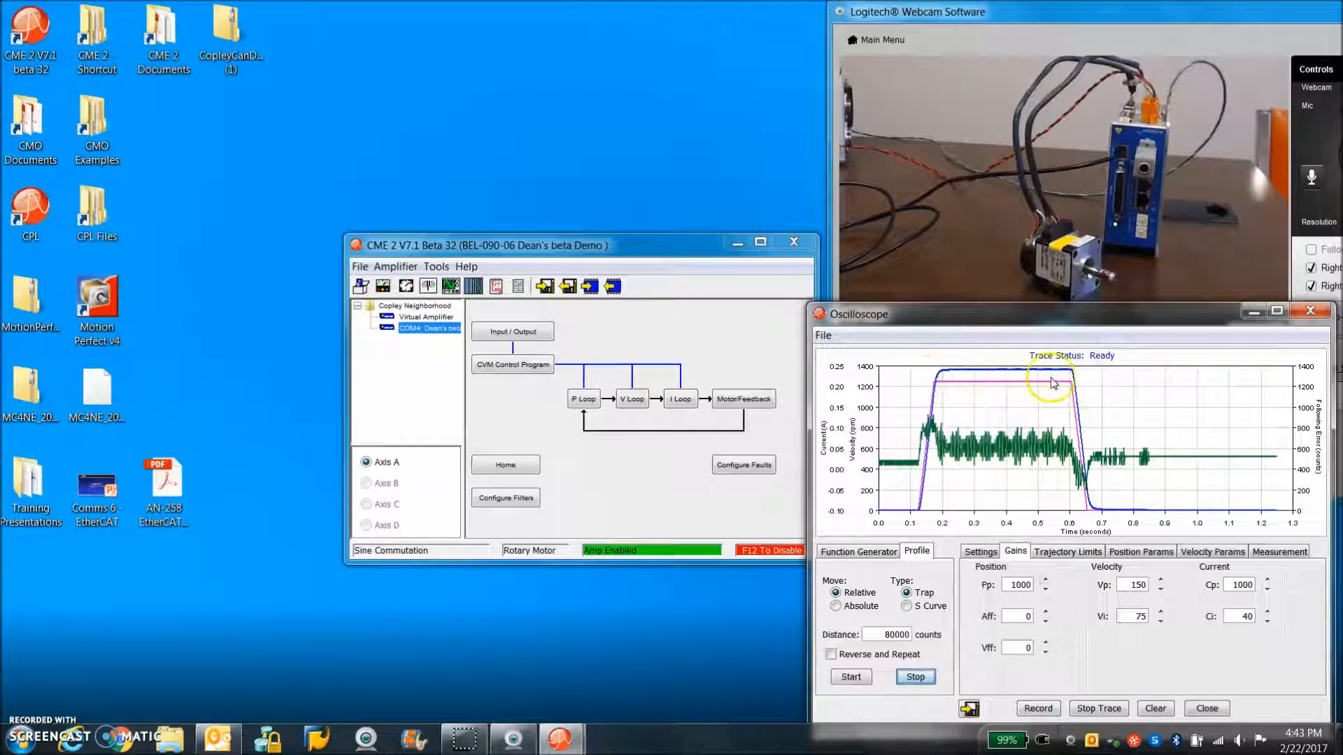
pyautogui.click(1010, 584)
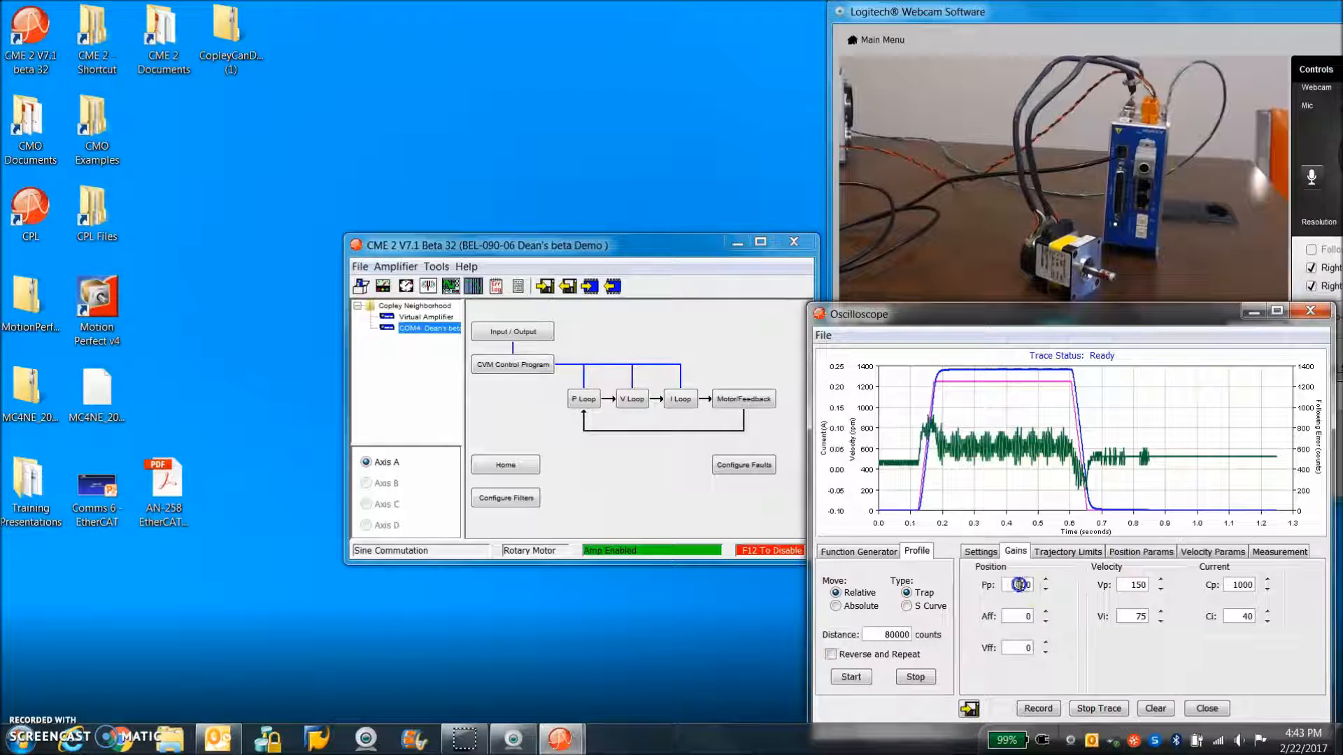
pyautogui.click(851, 677)
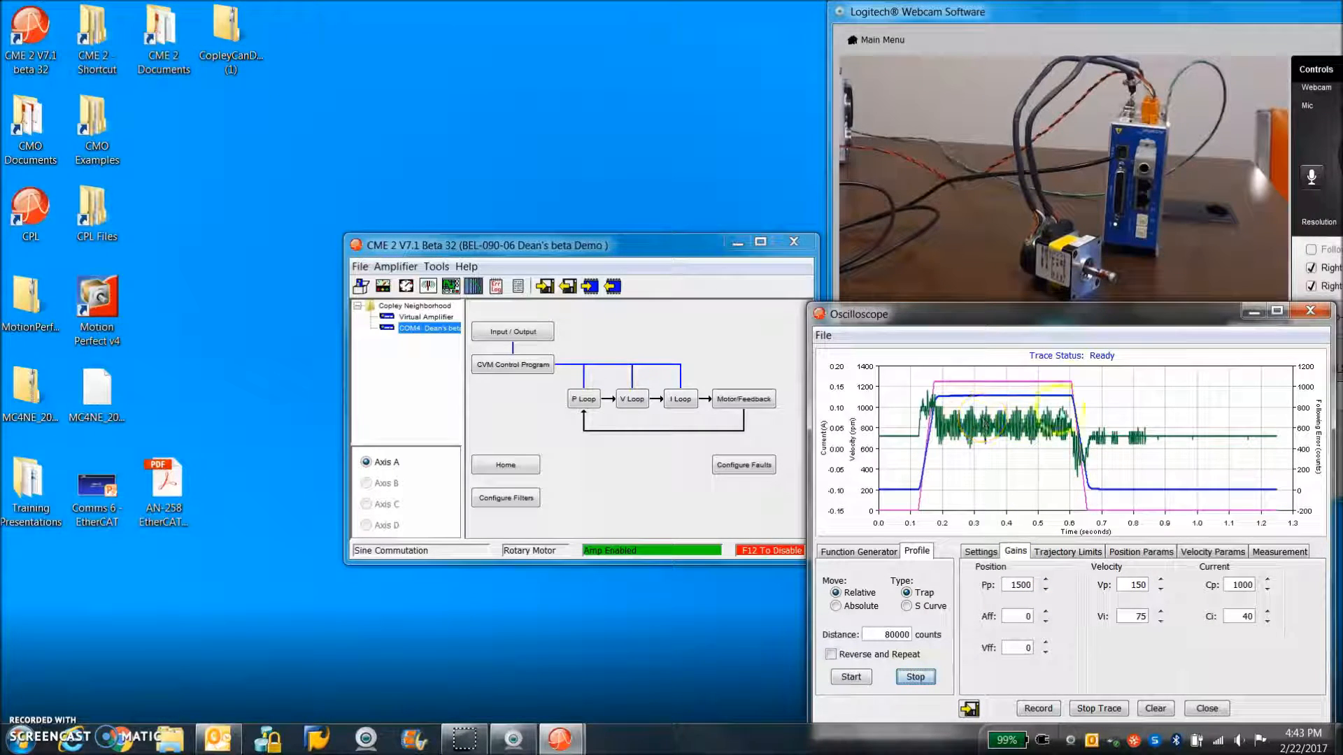
# Restore velocity feed forward Vff to 16384 and rerun the profile move
pyautogui.click(1023, 645)
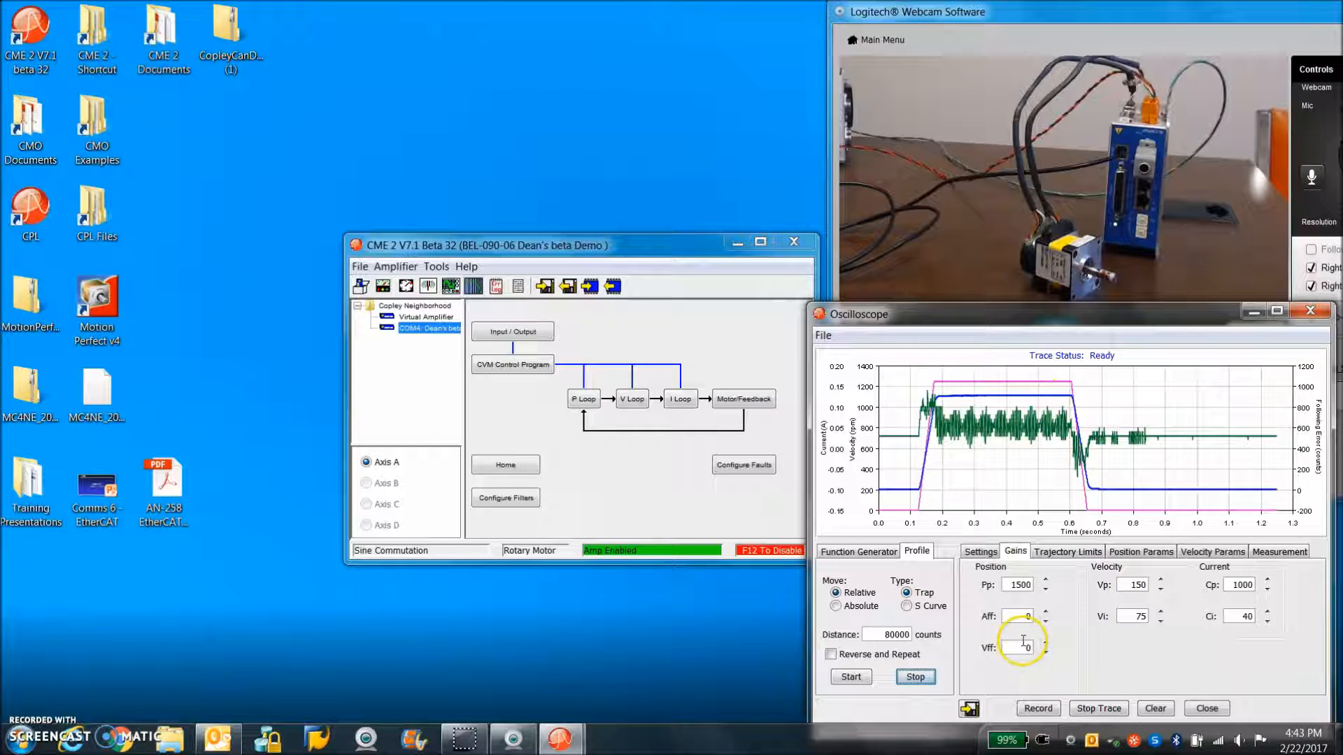
pyautogui.moveTo(1015, 651); pyautogui.dragTo(1043, 650)
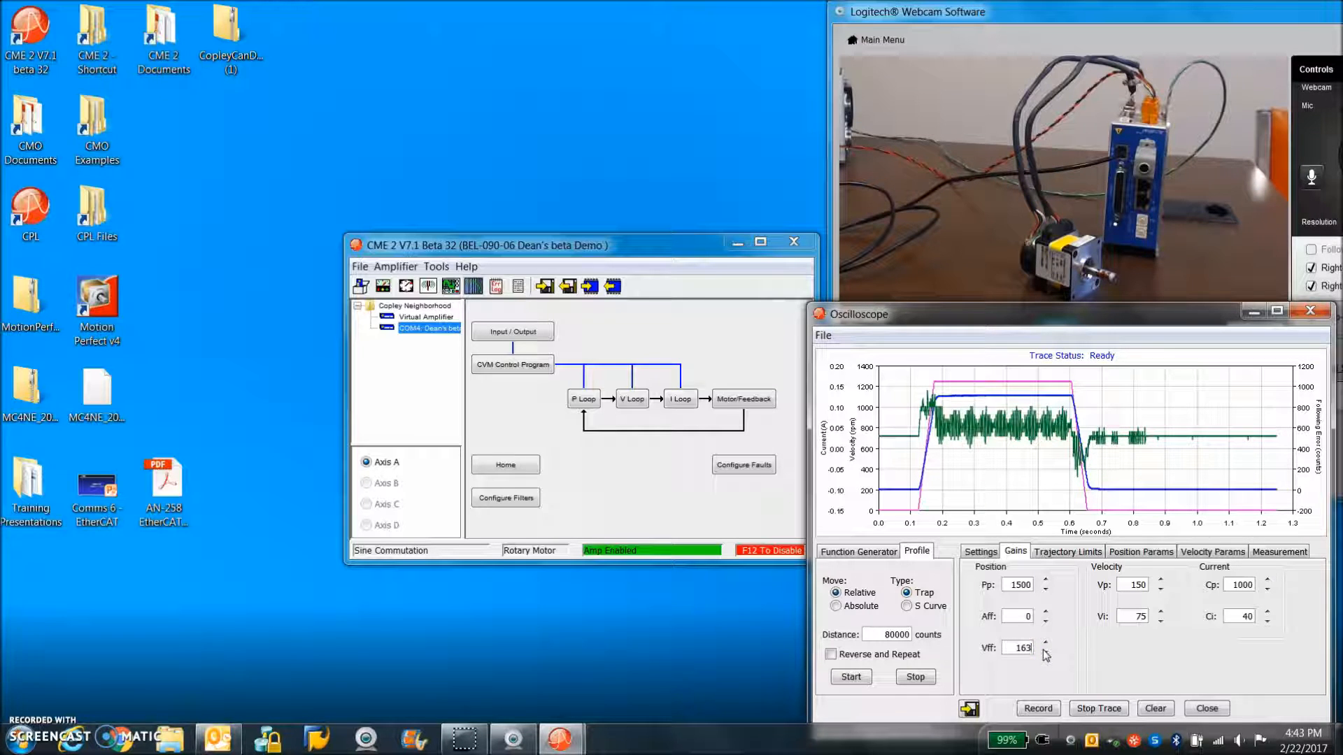
pyautogui.click(851, 677)
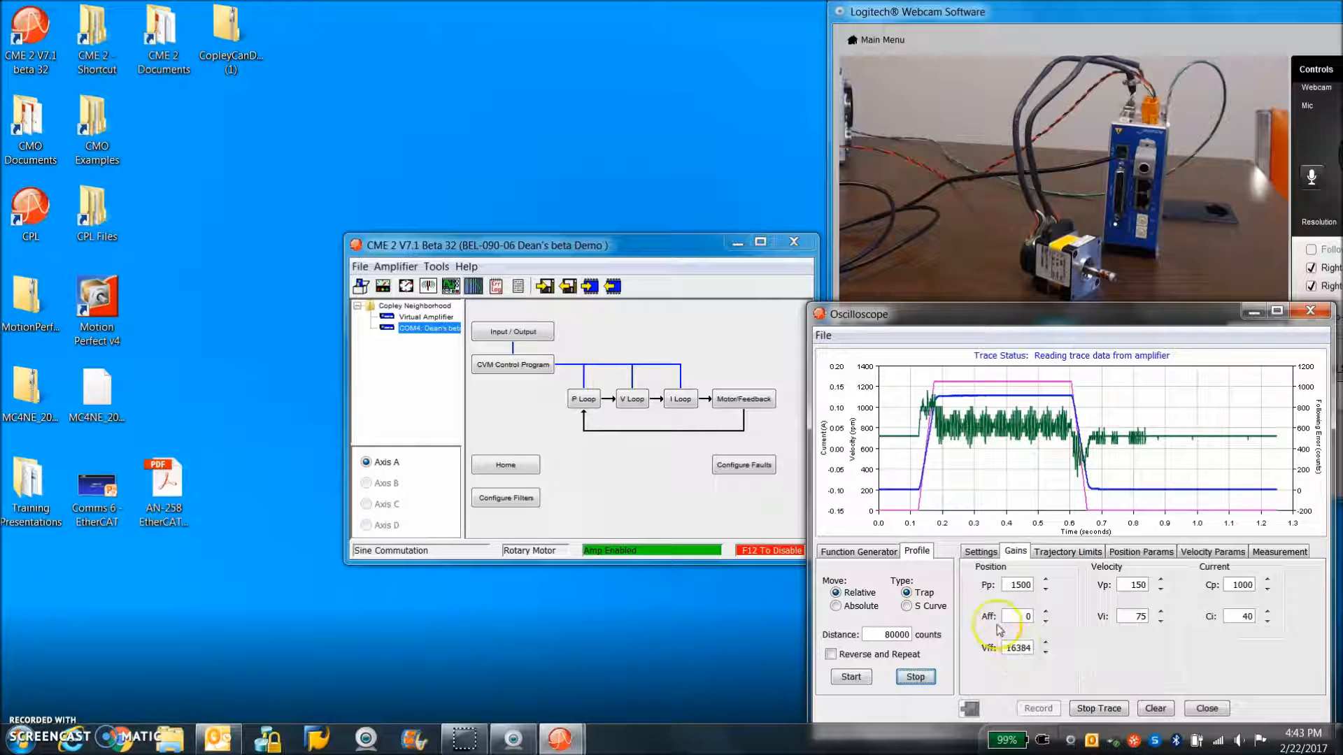
# Check the Vff scaling in the Position Loop values, close them and examine the following error during the move up close
pyautogui.click(586, 400)
pyautogui.click(756, 445)
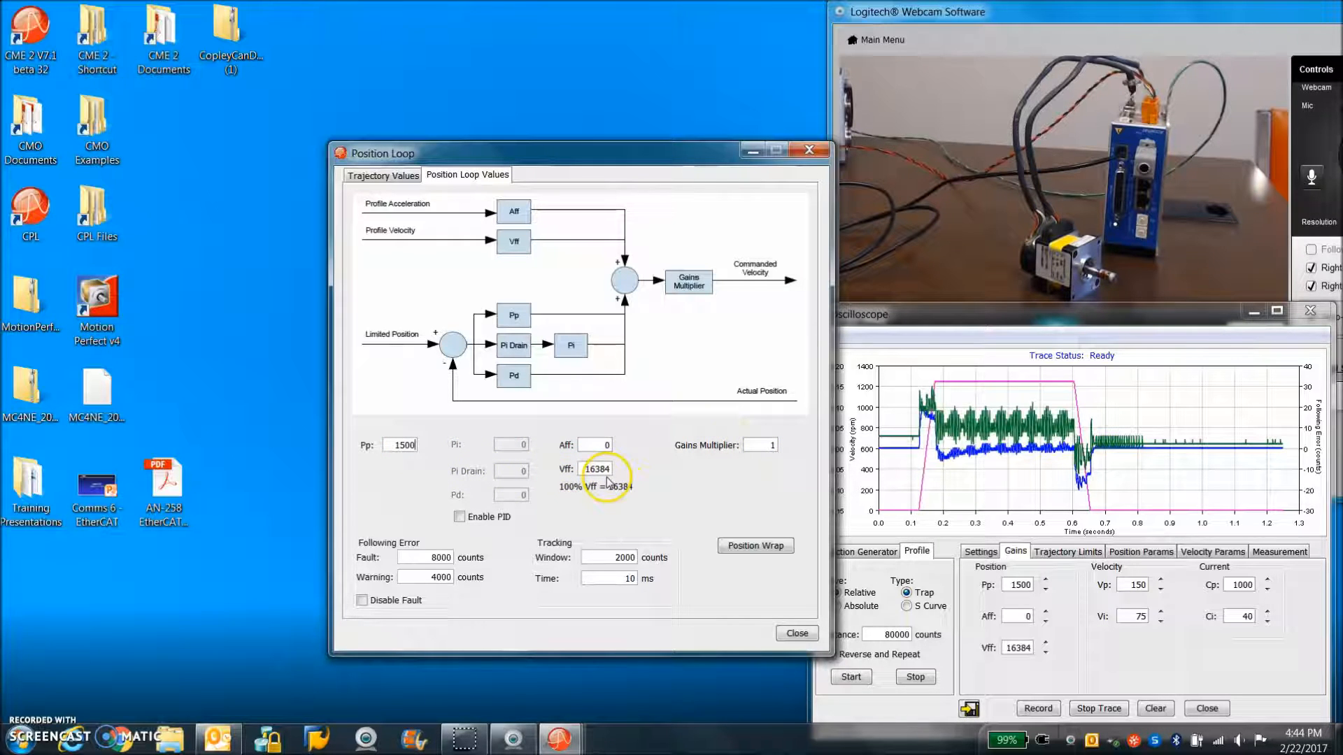
pyautogui.click(810, 149)
pyautogui.moveTo(927, 439); pyautogui.dragTo(1118, 468)
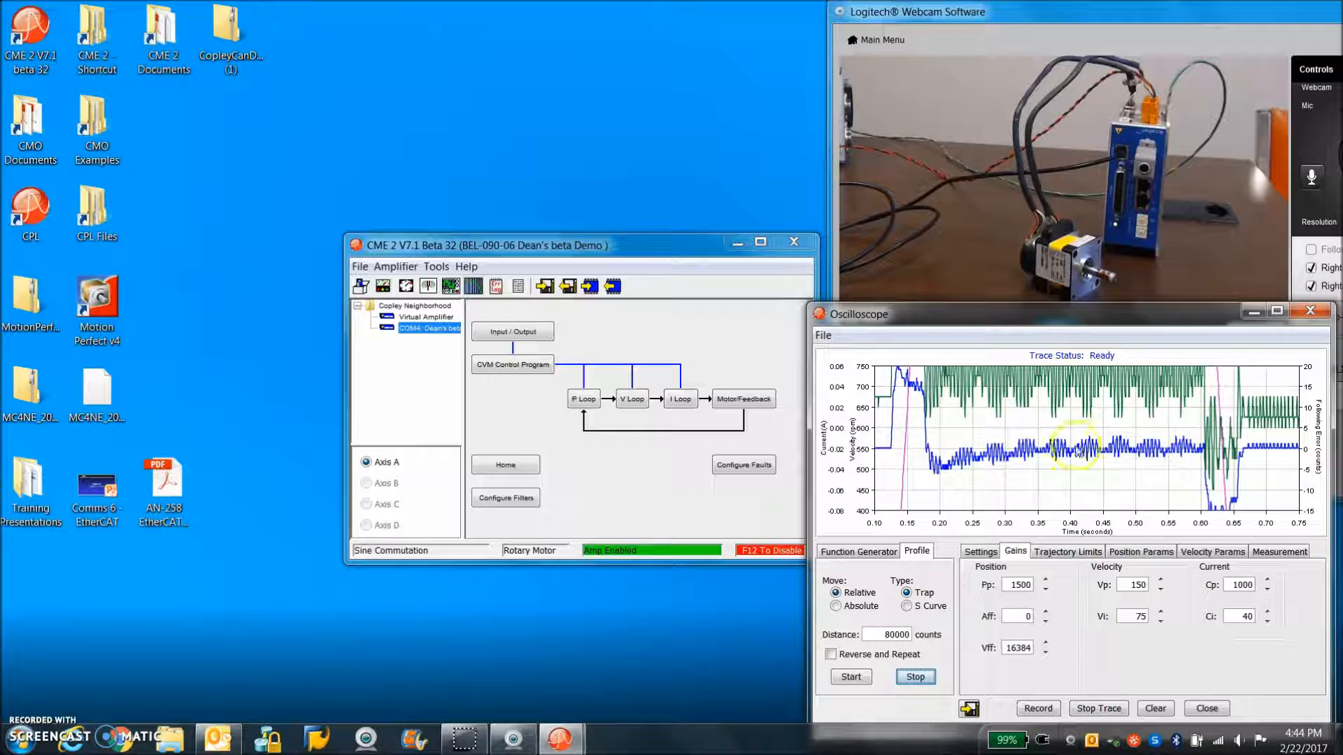
pyautogui.click(1096, 460)
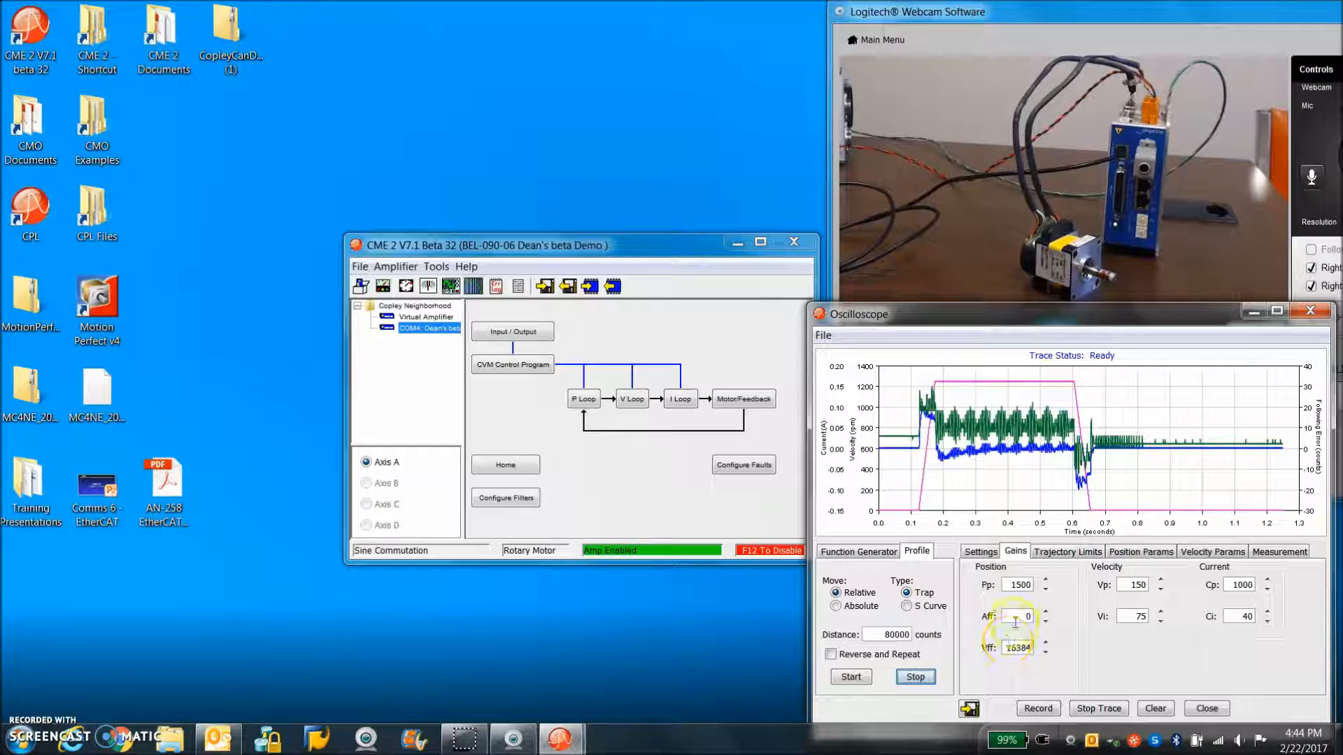
# Set acceleration feed forward Aff to 1000, inspect the acceleration part of the existing trace and rerun the profile move
pyautogui.click(1046, 620)
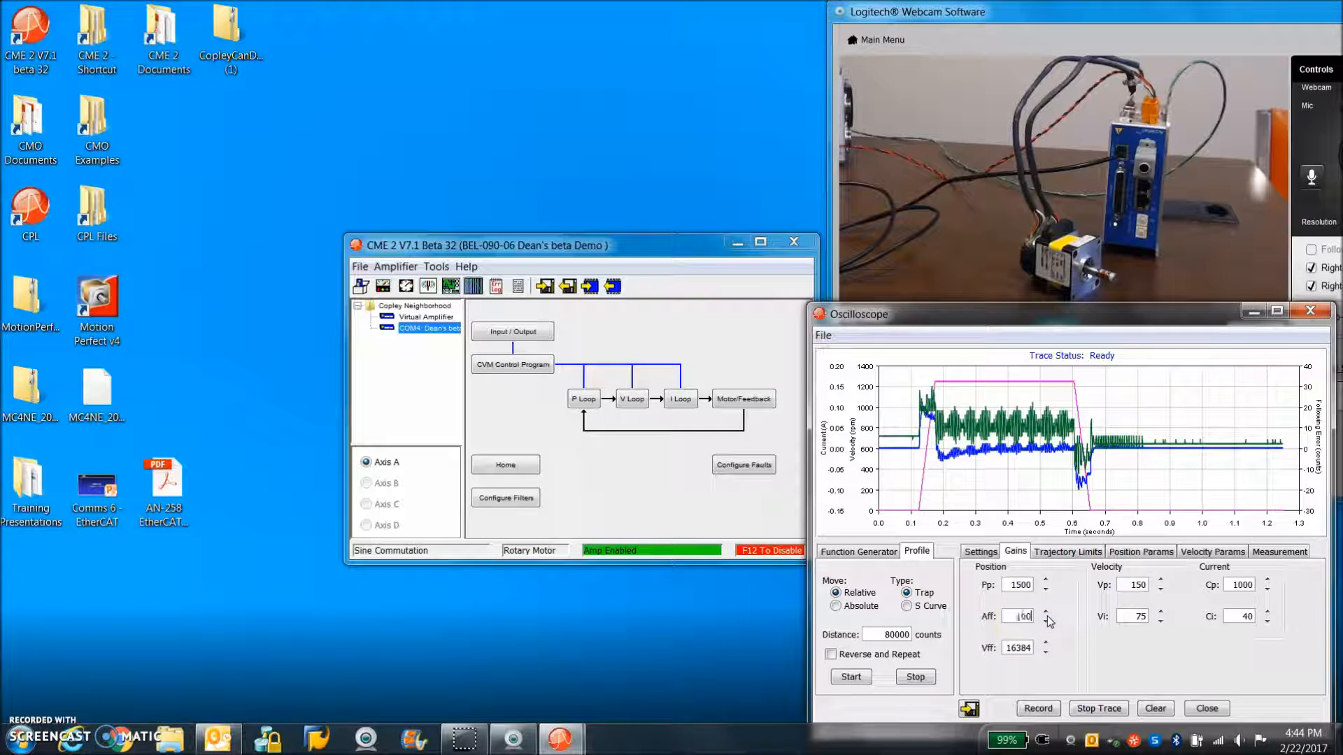
pyautogui.write('0')
pyautogui.moveTo(911, 387); pyautogui.dragTo(968, 480)
pyautogui.click(1067, 462)
pyautogui.click(851, 677)
pyautogui.click(1028, 497)
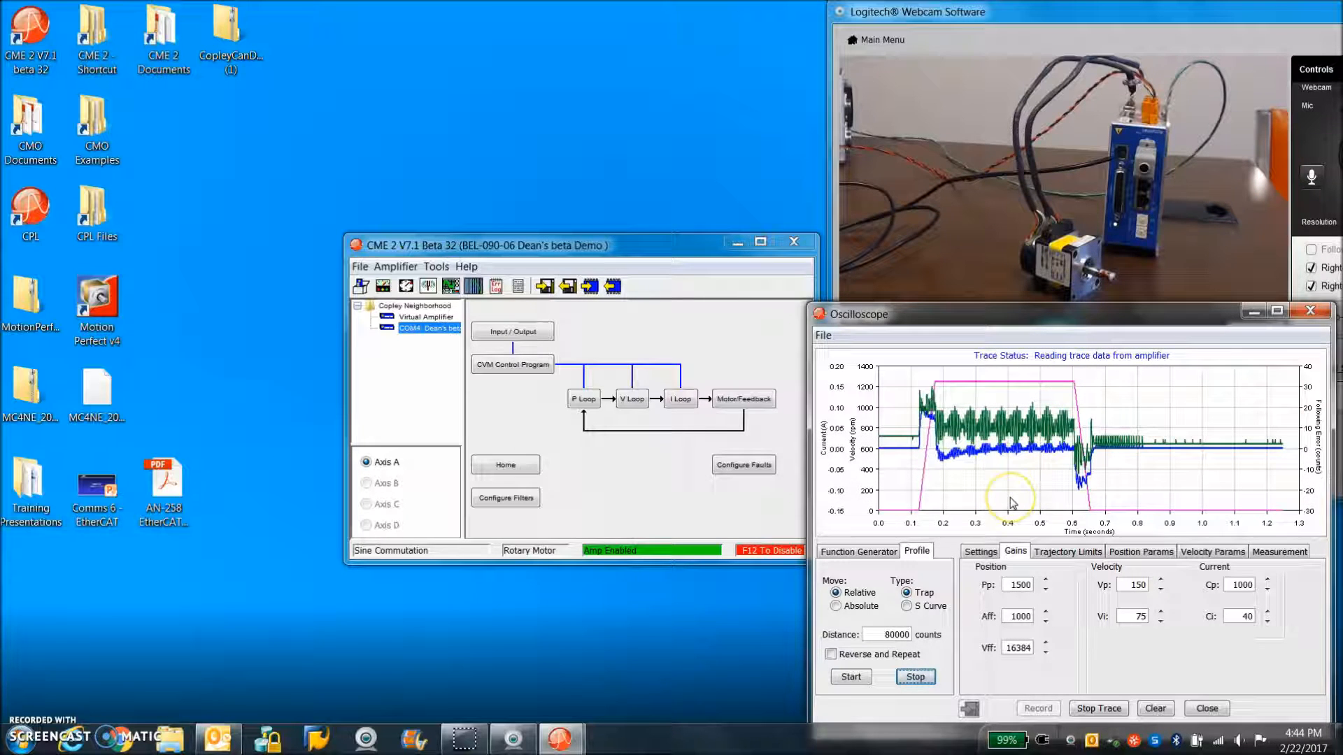
# Set acceleration feed forward Aff to 0 and rerun the relative trapezoidal profile move of 80000 counts
pyautogui.click(1133, 615)
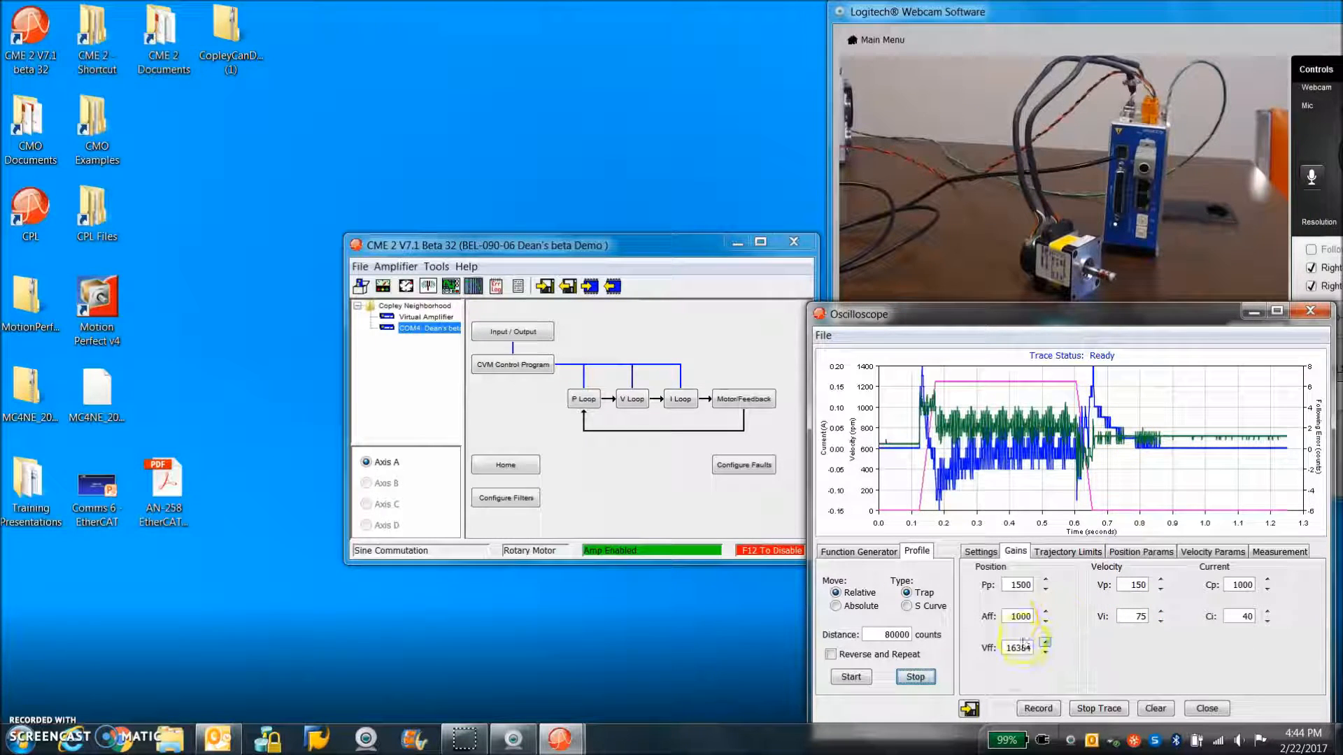
pyautogui.click(1005, 617)
pyautogui.write('0')
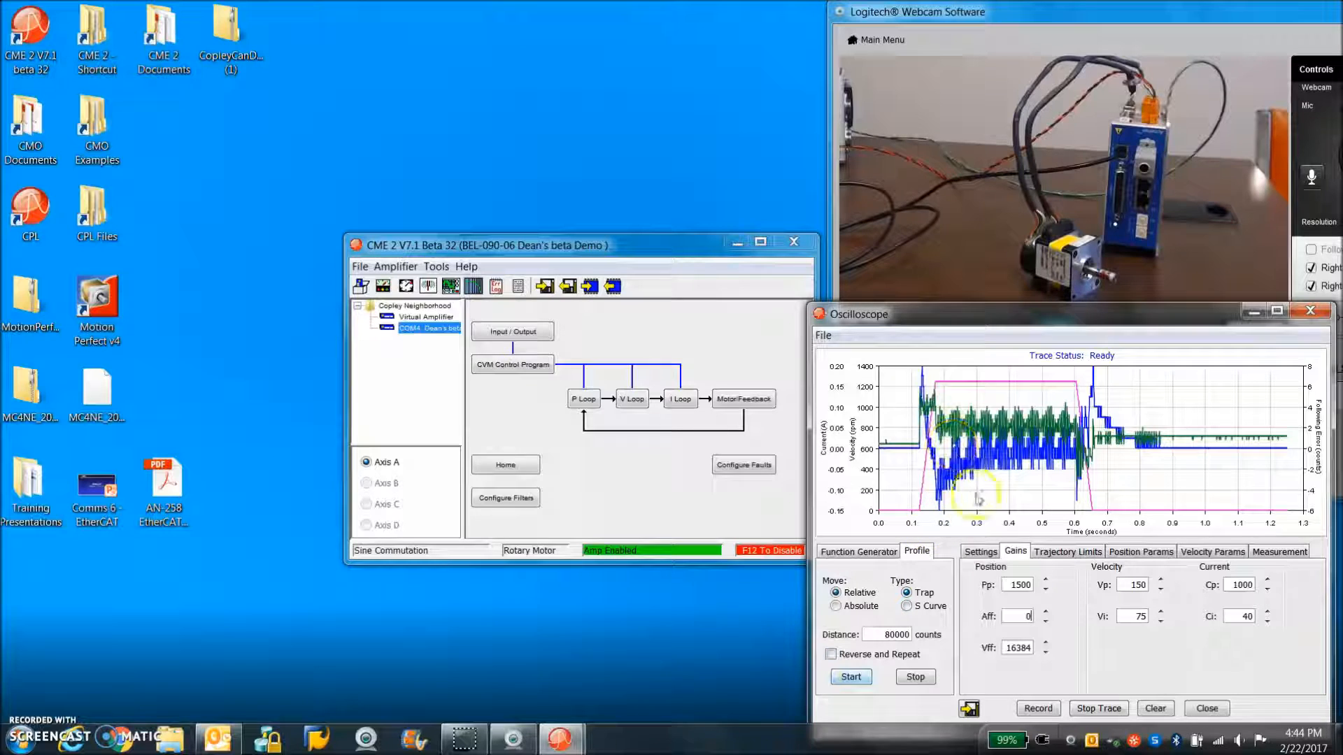
pyautogui.click(858, 678)
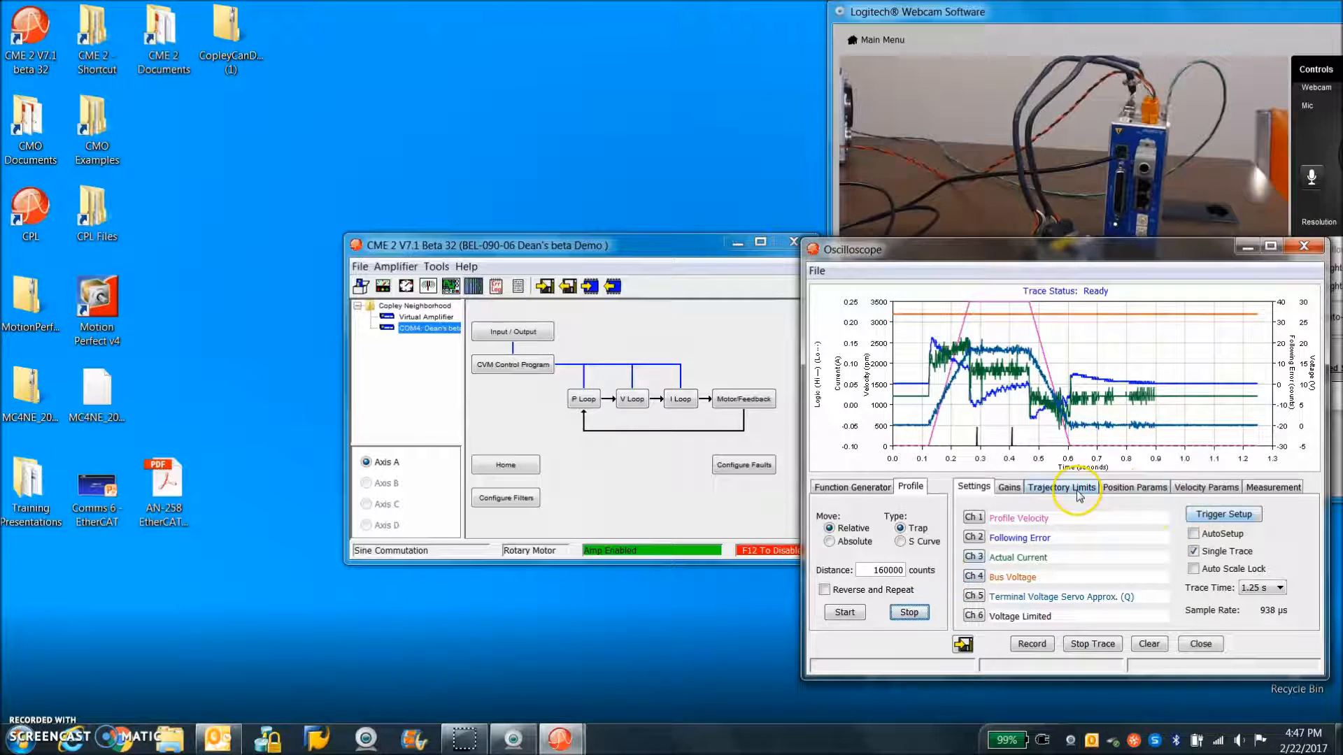
# Try the 160000-count profile move with the trajectory's maximum velocity set to 4000 rpm, and stop the move
pyautogui.click(1064, 488)
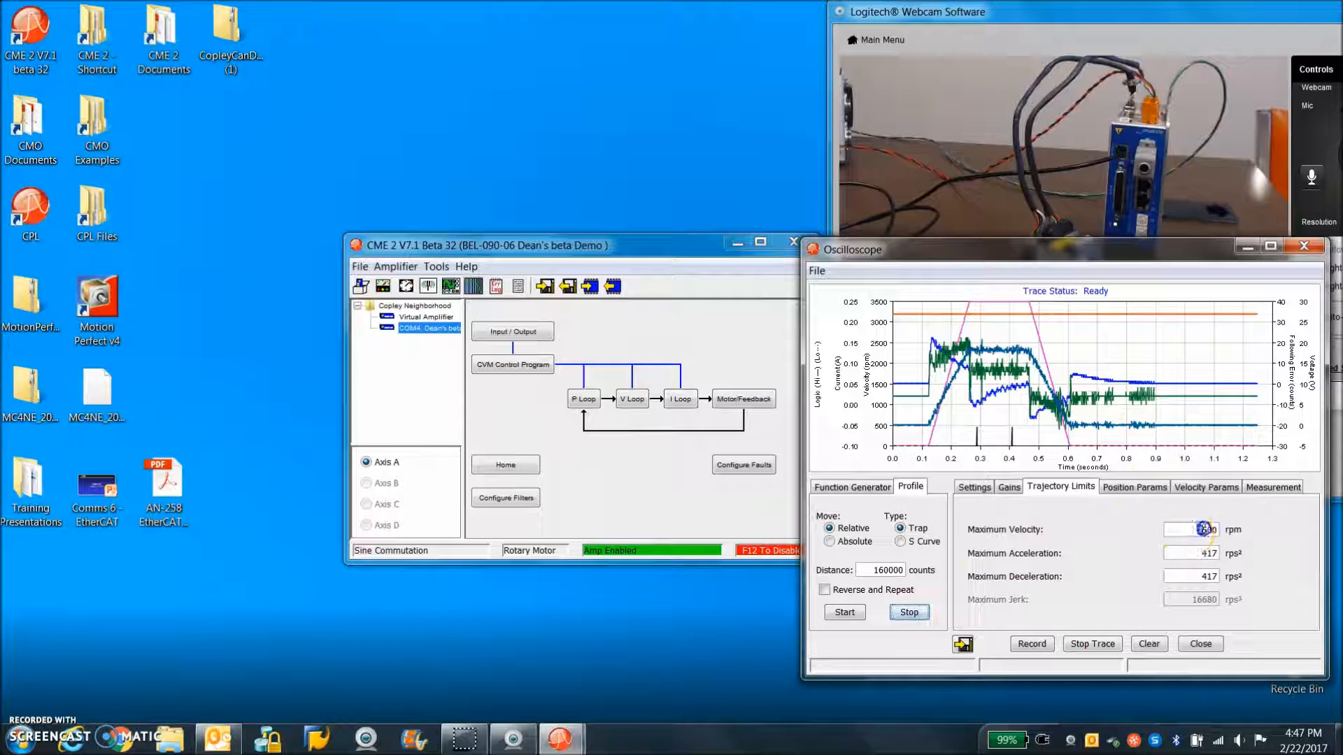
pyautogui.click(845, 612)
pyautogui.click(908, 612)
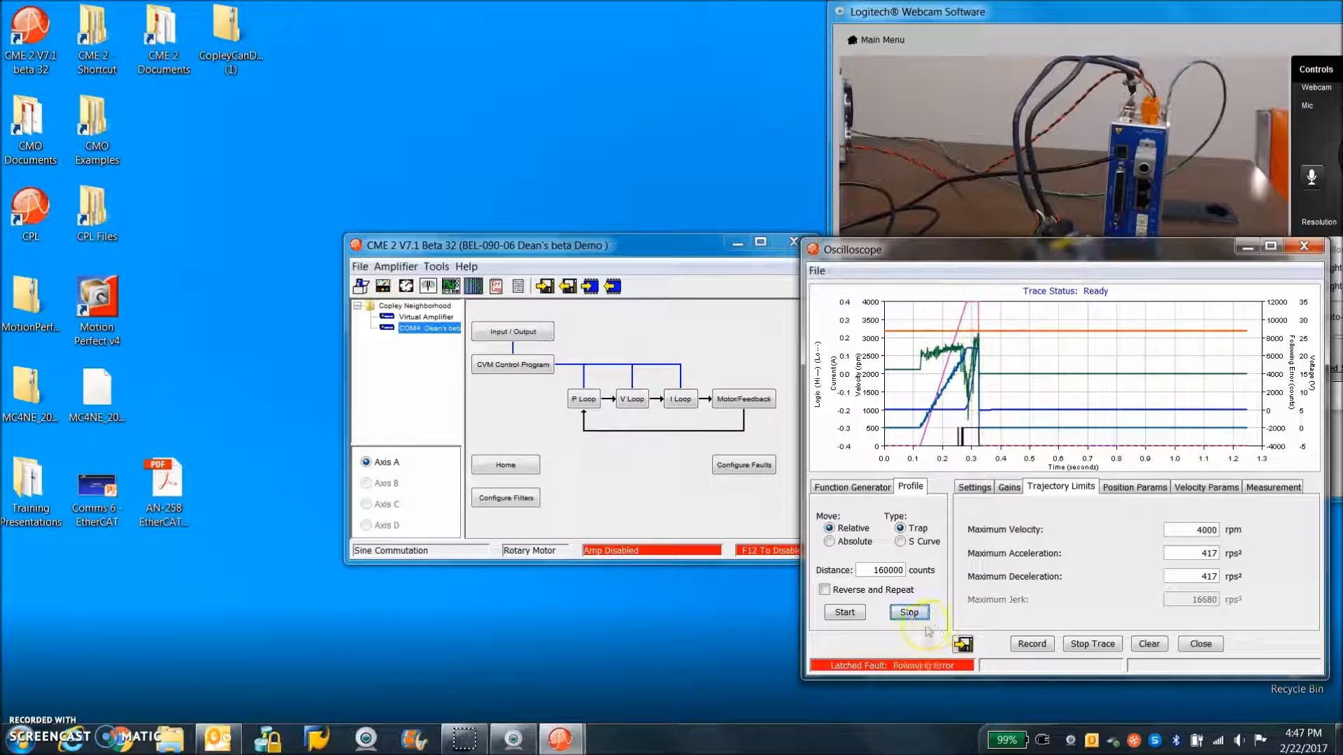
# Set the trajectory's maximum velocity to 3500 rpm and open the amplifier's Control Panel
pyautogui.click(1203, 529)
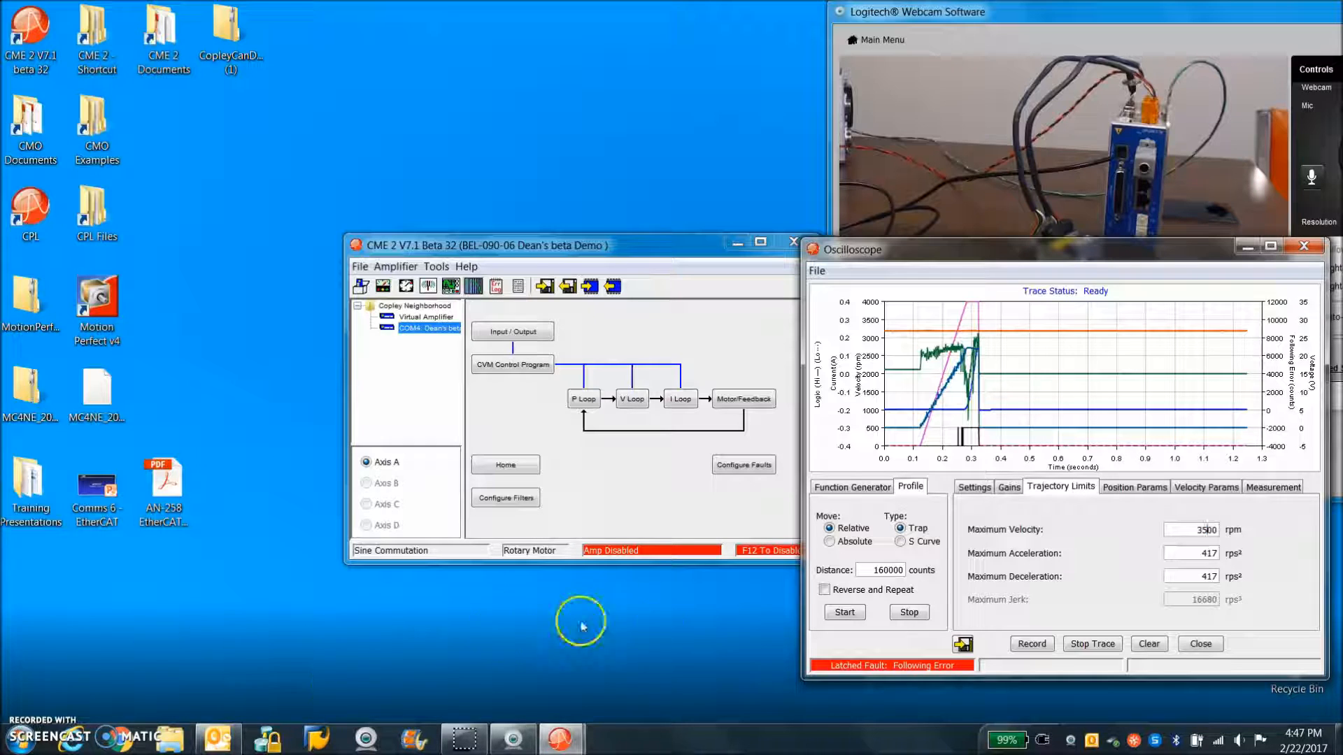
pyautogui.click(384, 287)
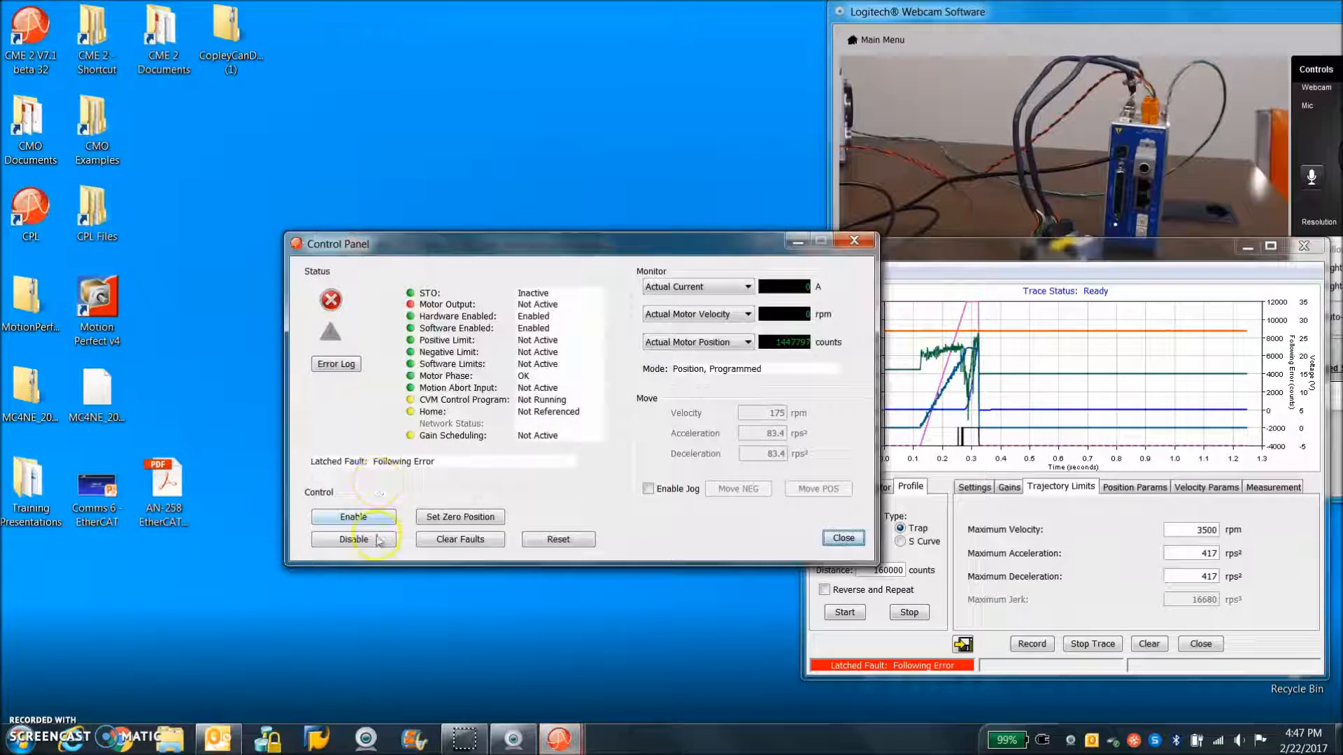